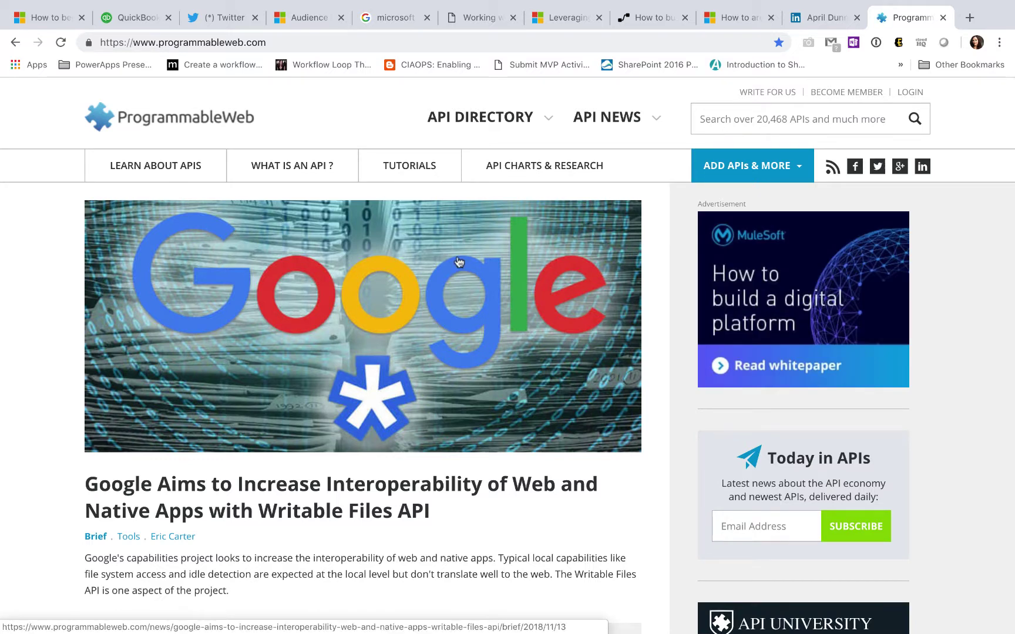
- Search the ProgrammableWeb API directory for 'nutrition'
{"action": "left_click", "coordinate": [546, 123]}
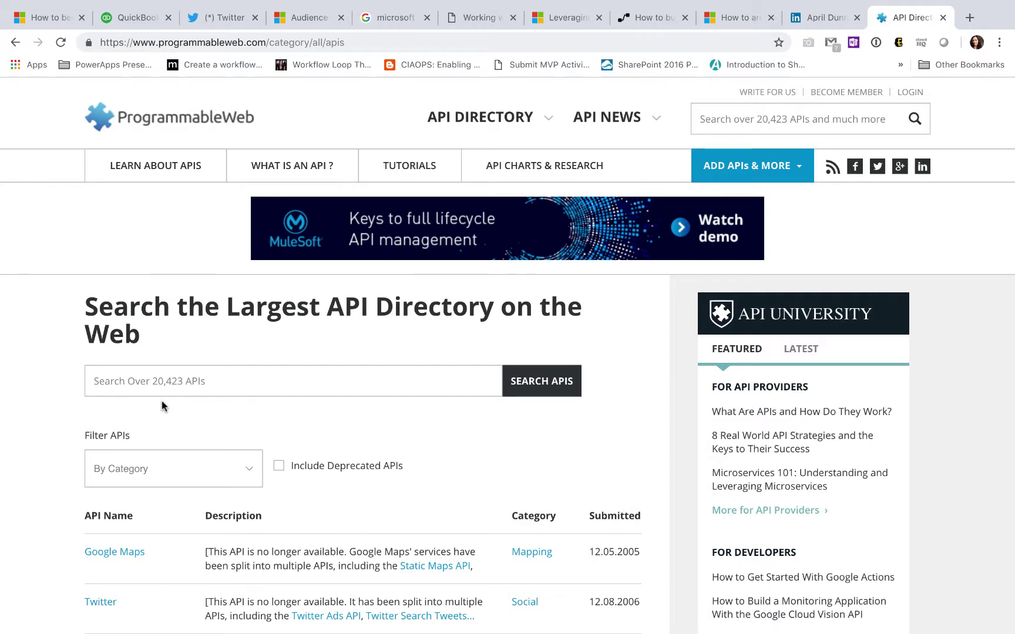
{"action": "scroll", "coordinate": [39, 417], "scroll_direction": "down", "scroll_amount": 4}
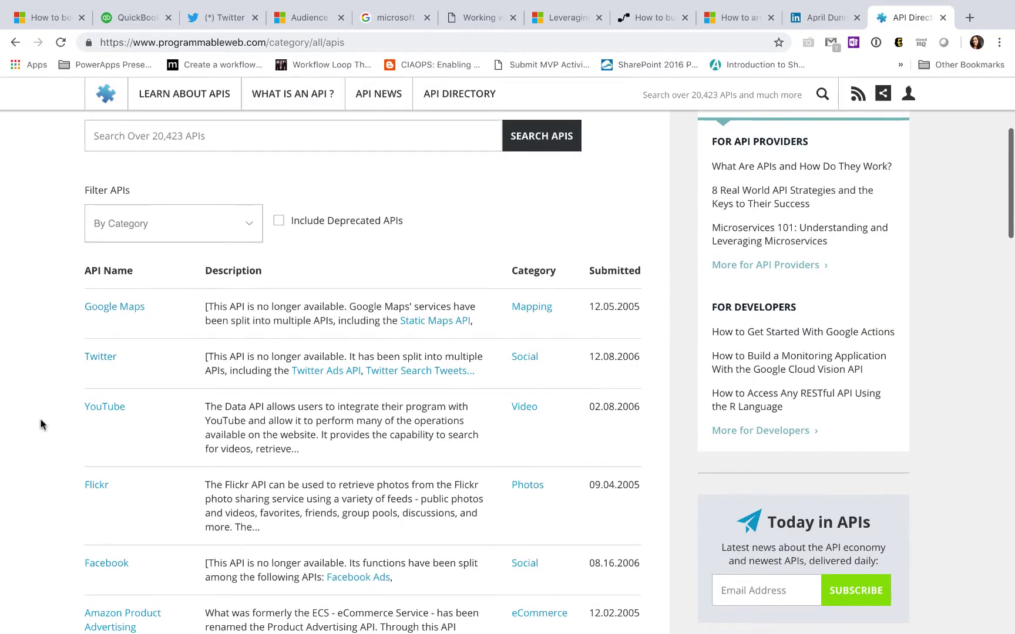
{"action": "scroll", "coordinate": [39, 422], "scroll_direction": "up", "scroll_amount": 2}
{"action": "left_click", "coordinate": [193, 273]}
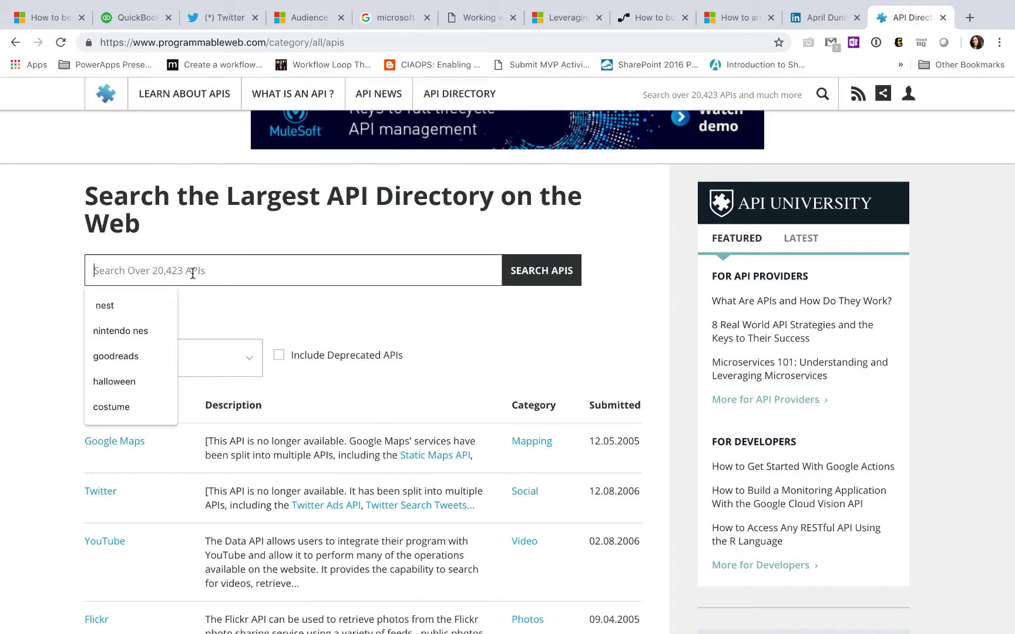
{"action": "type", "text": "n"}
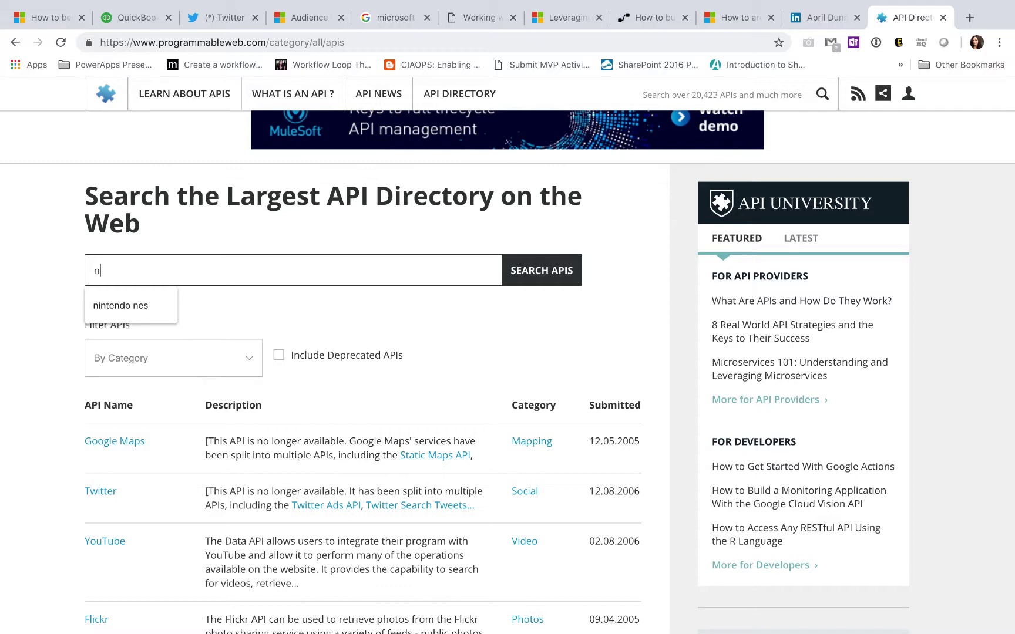
{"action": "type", "text": "utrition"}
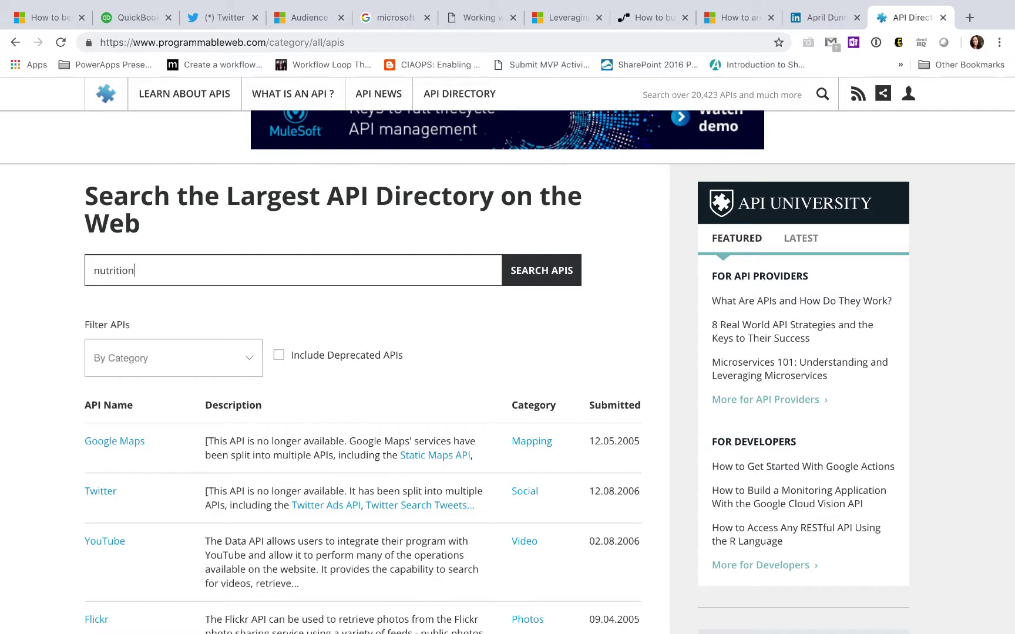
{"action": "left_click", "coordinate": [534, 278]}
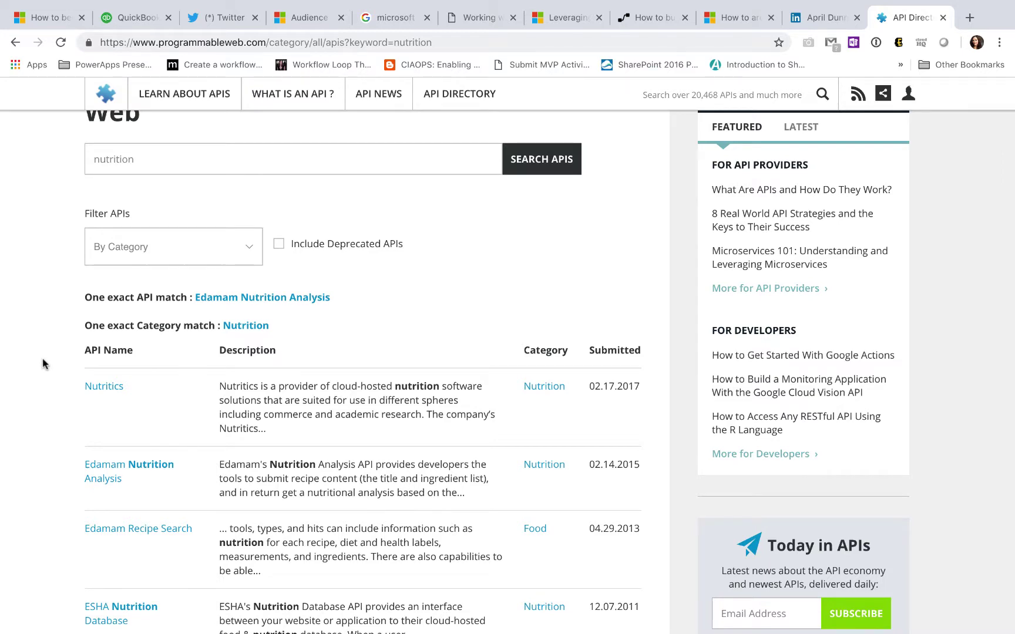
- Open the Nutritics API result and open its API endpoint link in a new tab
{"action": "scroll", "coordinate": [43, 359], "scroll_direction": "down", "scroll_amount": 3}
{"action": "scroll", "coordinate": [44, 363], "scroll_direction": "down", "scroll_amount": 3}
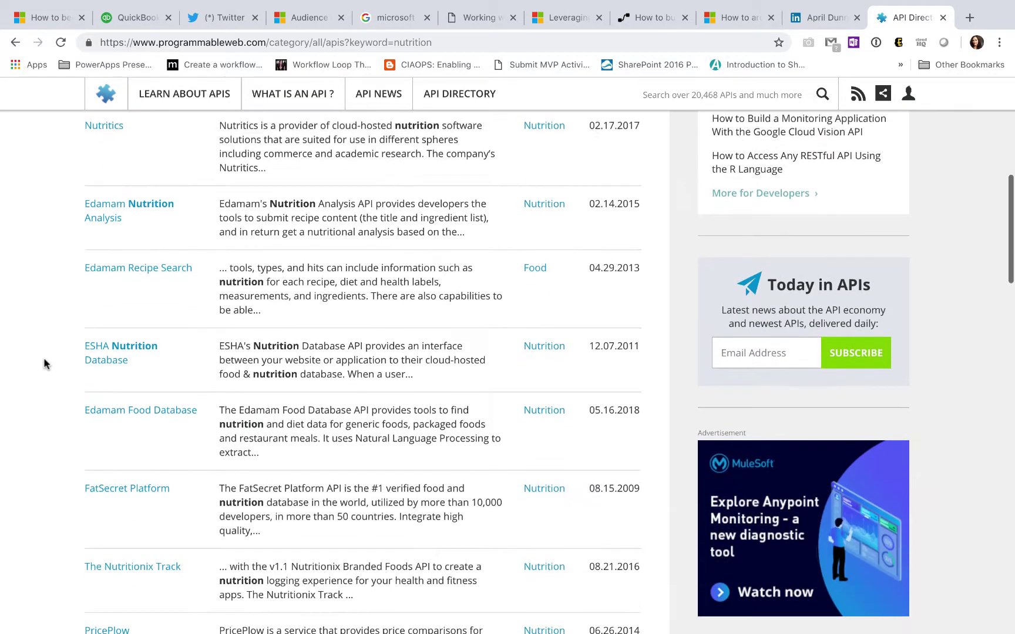
{"action": "scroll", "coordinate": [64, 362], "scroll_direction": "down", "scroll_amount": 3}
{"action": "scroll", "coordinate": [65, 362], "scroll_direction": "down", "scroll_amount": 8}
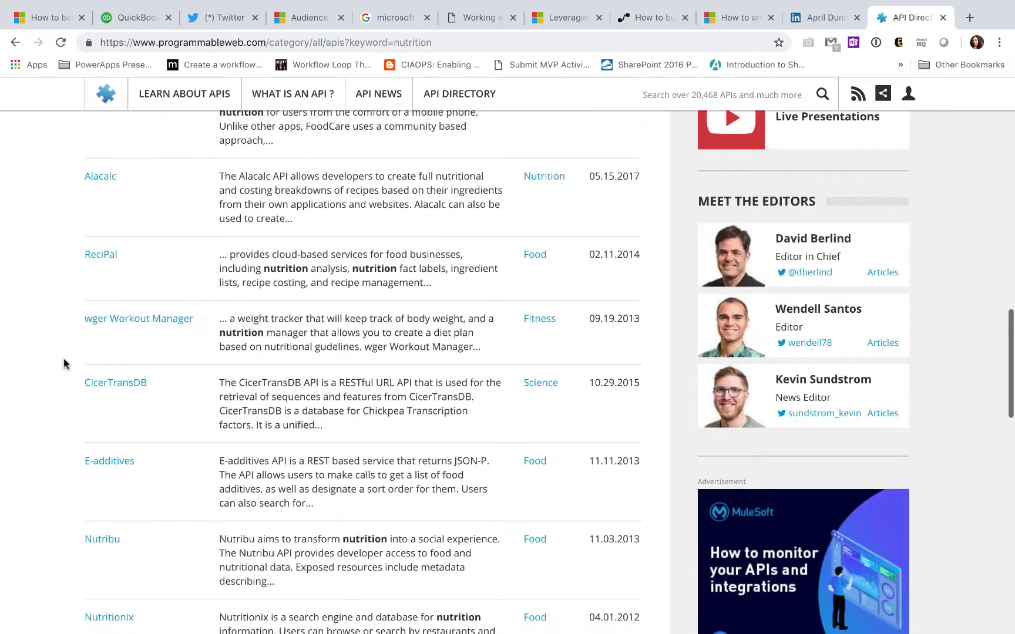
{"action": "scroll", "coordinate": [62, 354], "scroll_direction": "down", "scroll_amount": 8}
{"action": "scroll", "coordinate": [95, 316], "scroll_direction": "up", "scroll_amount": 20}
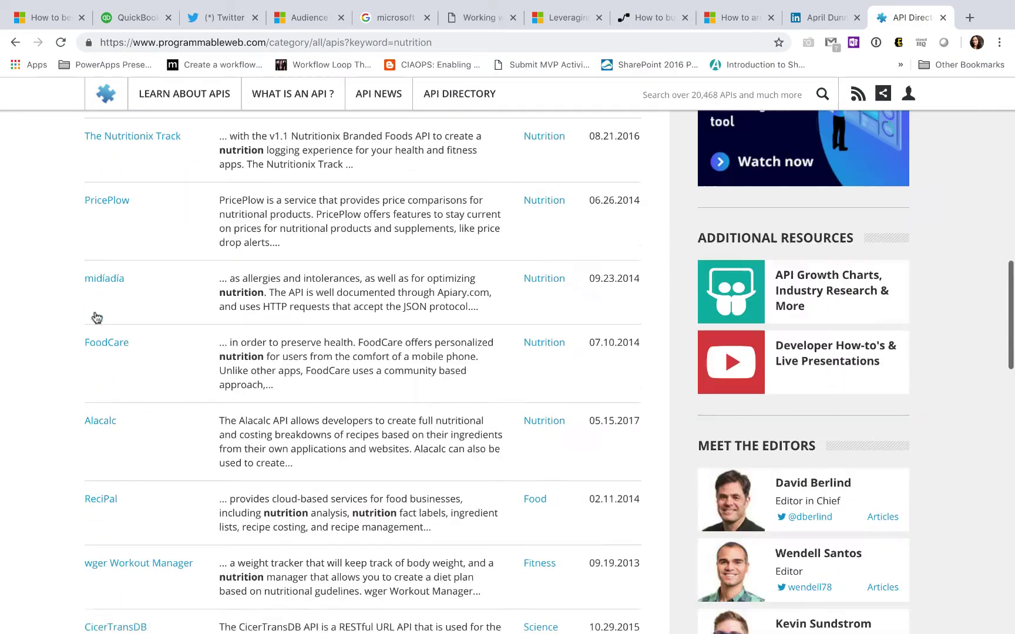
{"action": "scroll", "coordinate": [97, 517], "scroll_direction": "down", "scroll_amount": 2}
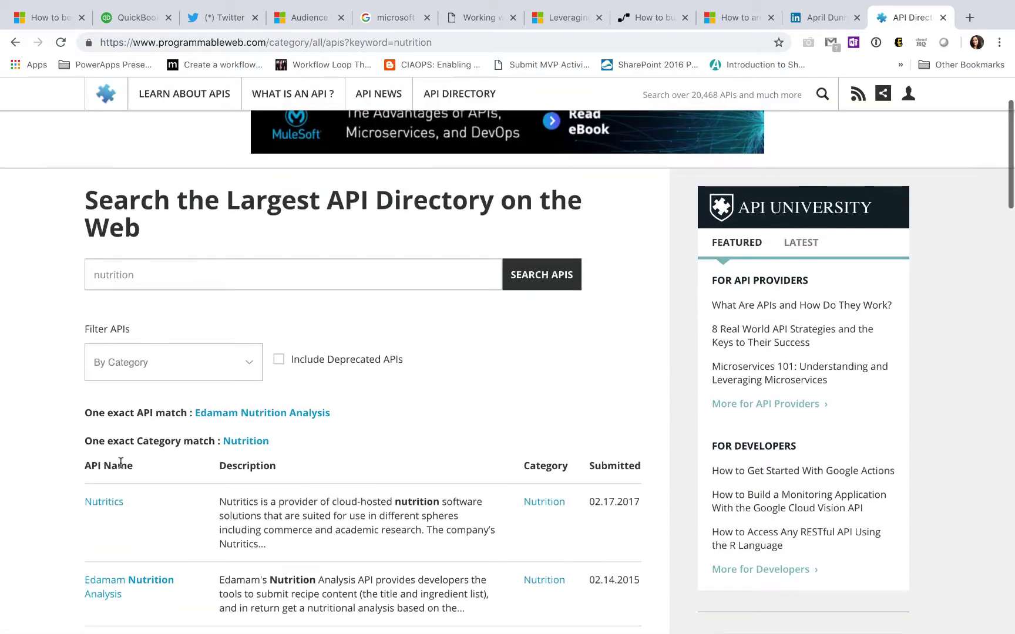
{"action": "left_click", "coordinate": [107, 503]}
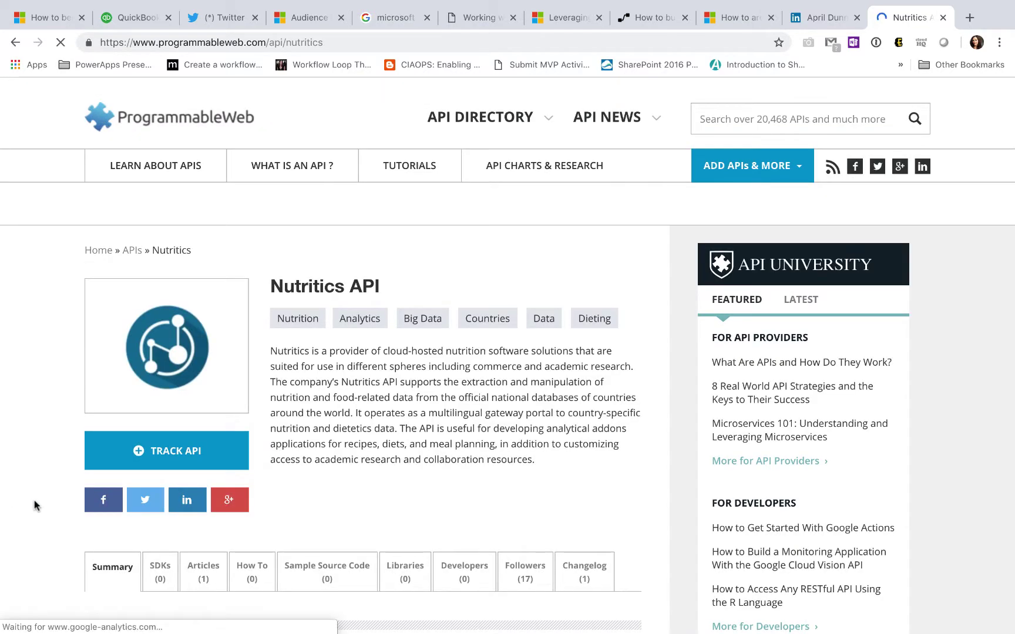
{"action": "scroll", "coordinate": [45, 491], "scroll_direction": "down", "scroll_amount": 5}
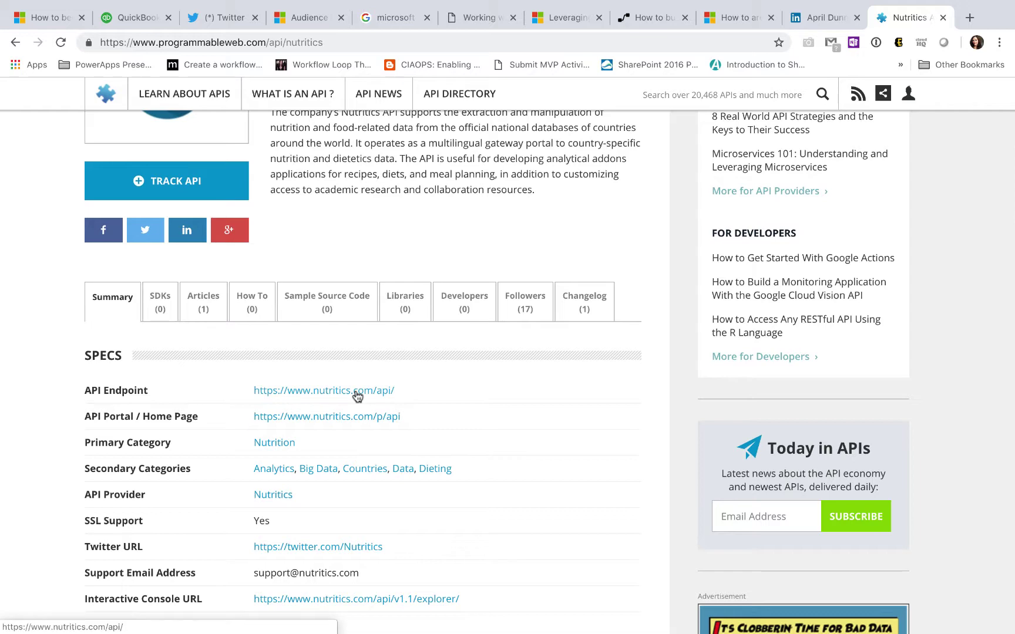
{"action": "right_click", "coordinate": [325, 394]}
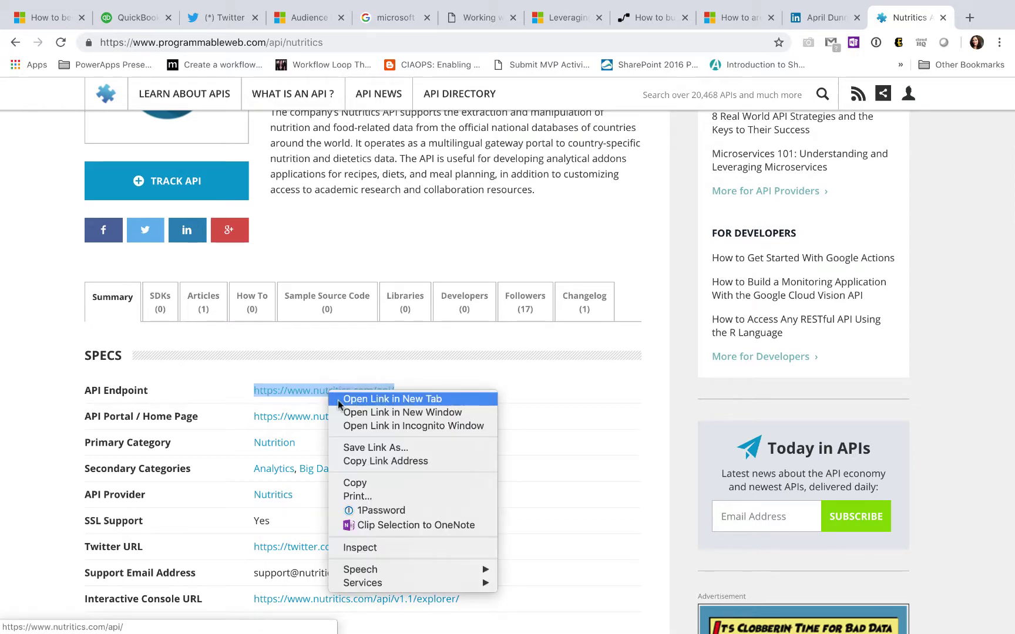
{"action": "left_click", "coordinate": [340, 399]}
- Switch to the Nutritics tab and scroll through its nutrition API features
{"action": "left_click", "coordinate": [897, 14]}
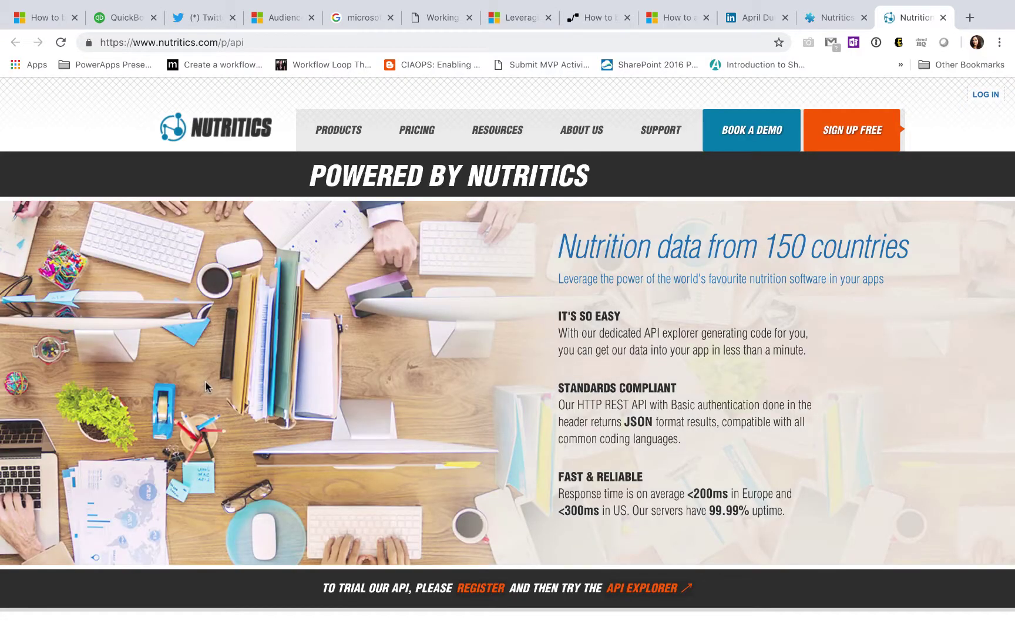
{"action": "scroll", "coordinate": [211, 382], "scroll_direction": "down", "scroll_amount": 10}
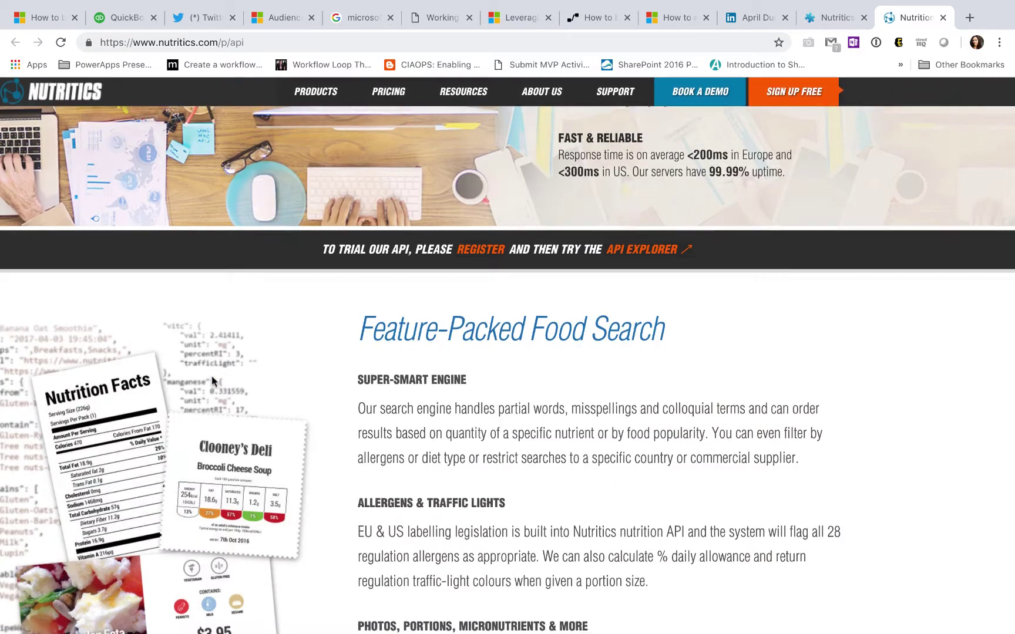
{"action": "scroll", "coordinate": [213, 382], "scroll_direction": "down", "scroll_amount": 10}
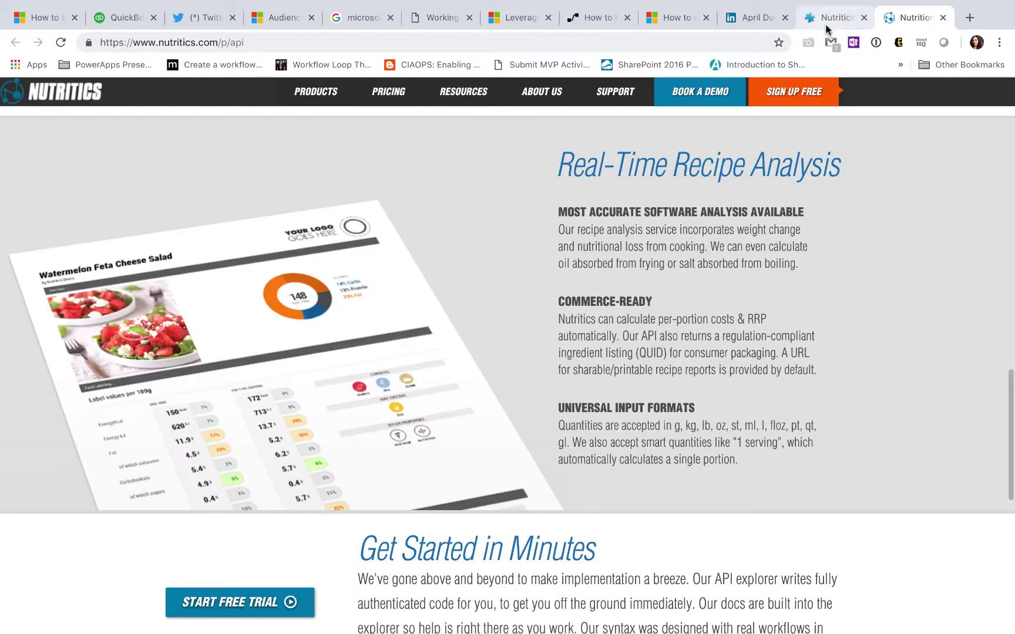
{"action": "scroll", "coordinate": [712, 358], "scroll_direction": "down", "scroll_amount": 7}
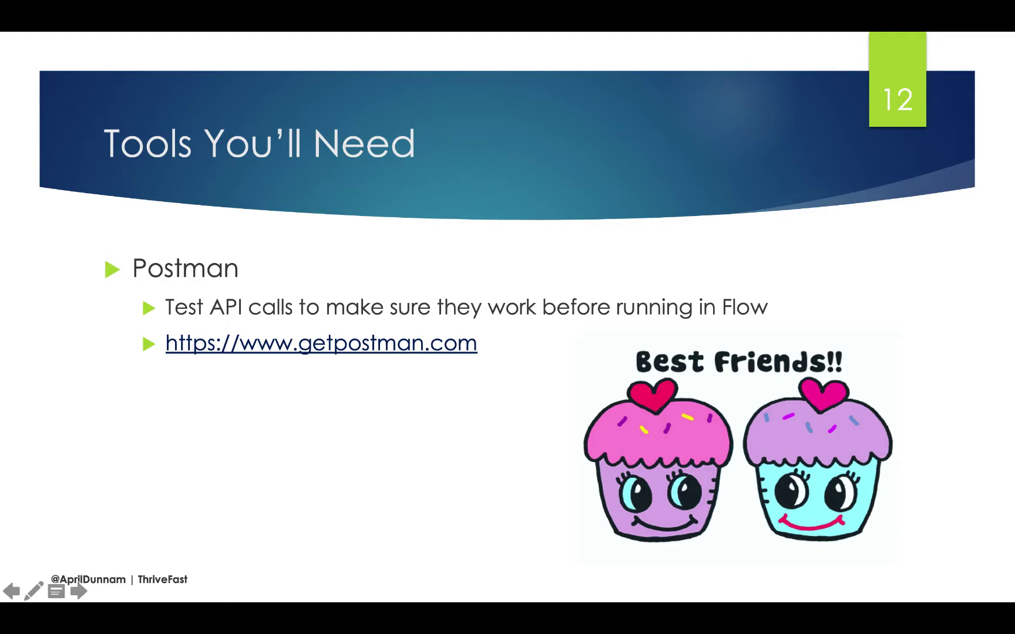
- Switch from the slideshow to Postman to view the saved USPS TrackV2 request
{"action": "left_click", "coordinate": [775, 605]}
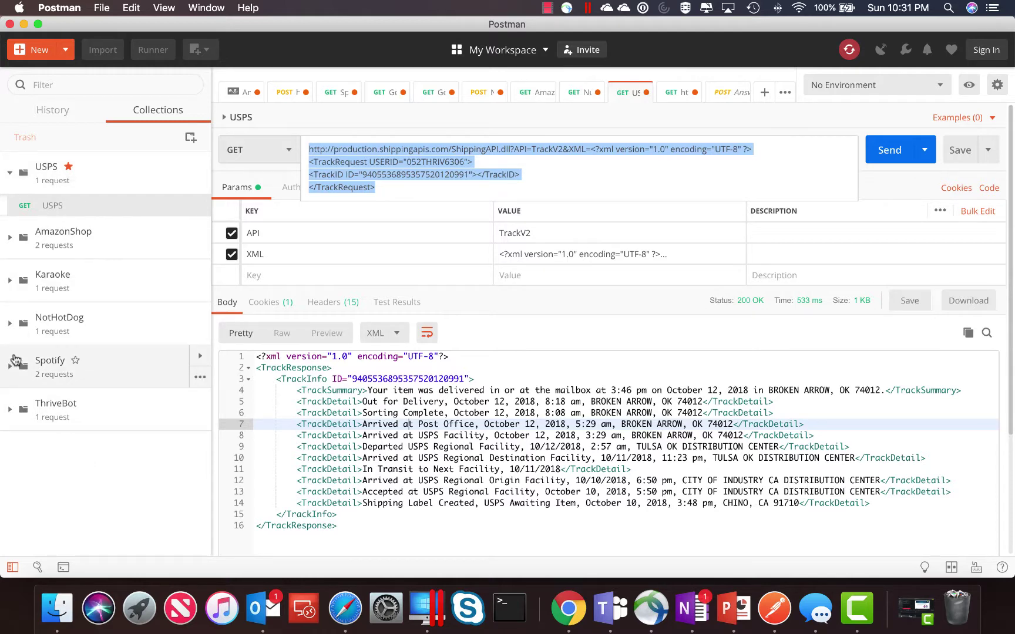
- Inspect the USPS TrackV2 GET method, full request URL and XML tracking response
{"action": "left_click", "coordinate": [621, 165]}
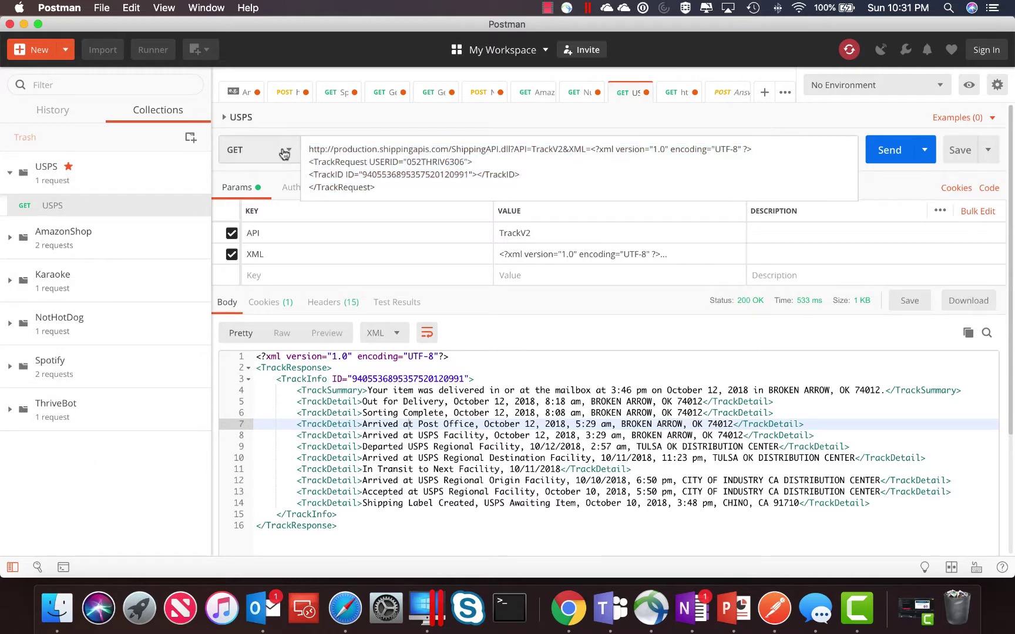
{"action": "left_click", "coordinate": [295, 156]}
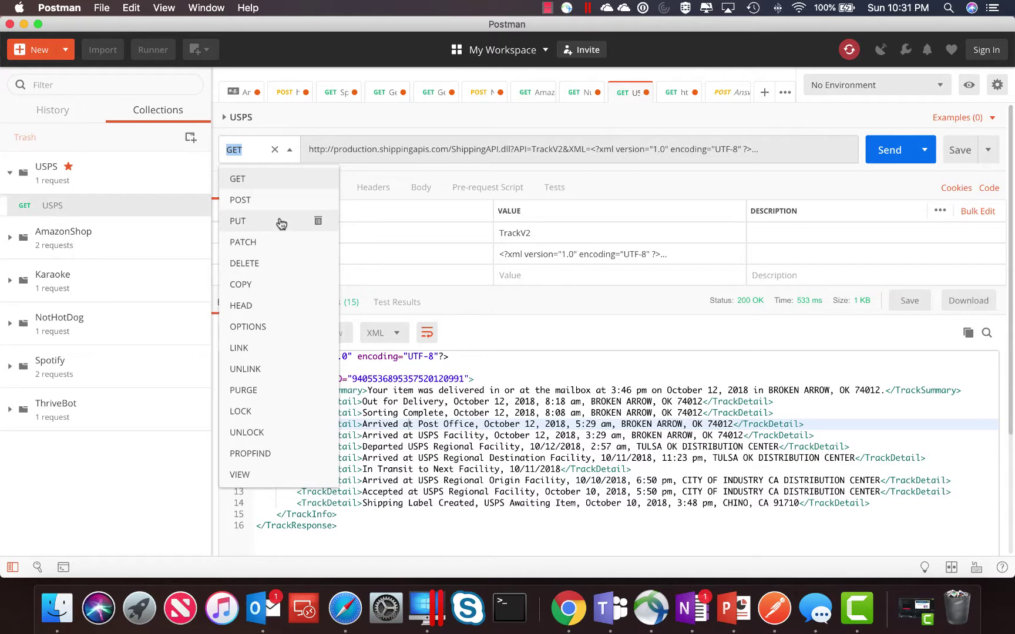
{"action": "left_click", "coordinate": [783, 143]}
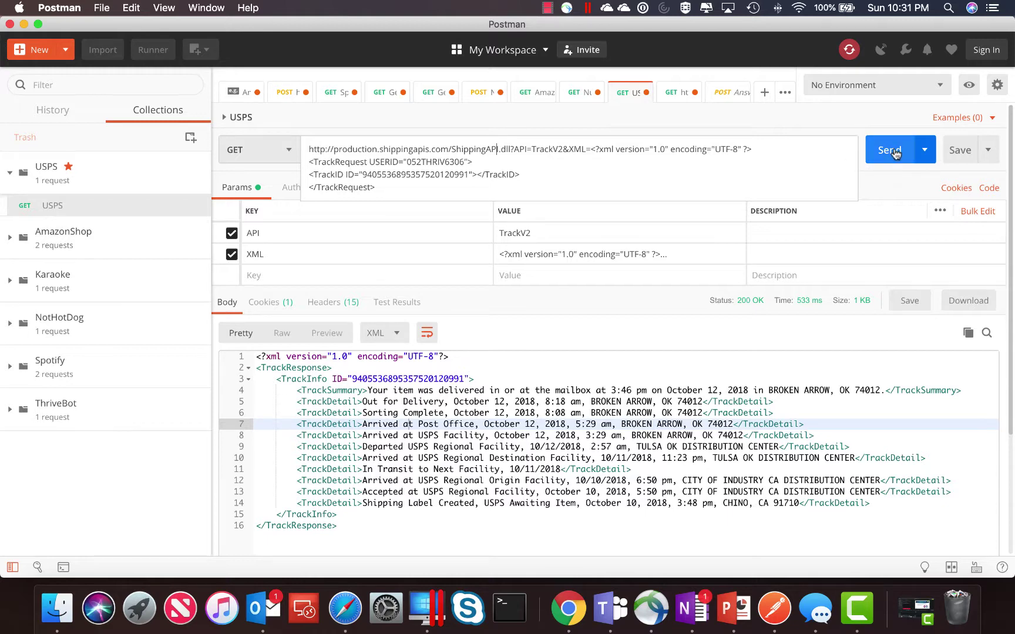
{"action": "left_click", "coordinate": [373, 492]}
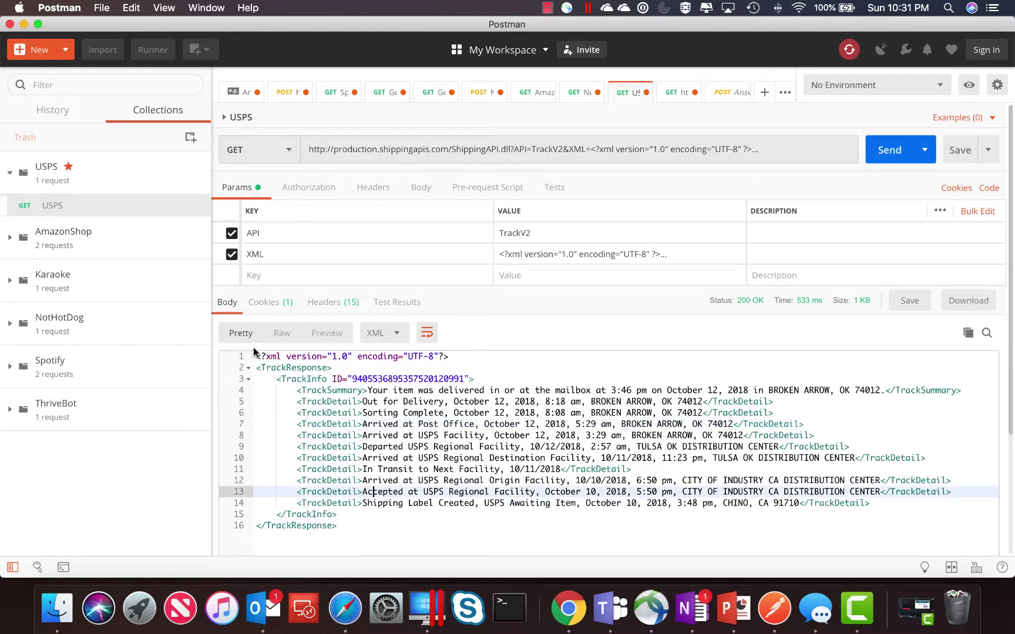
{"action": "left_click", "coordinate": [375, 527]}
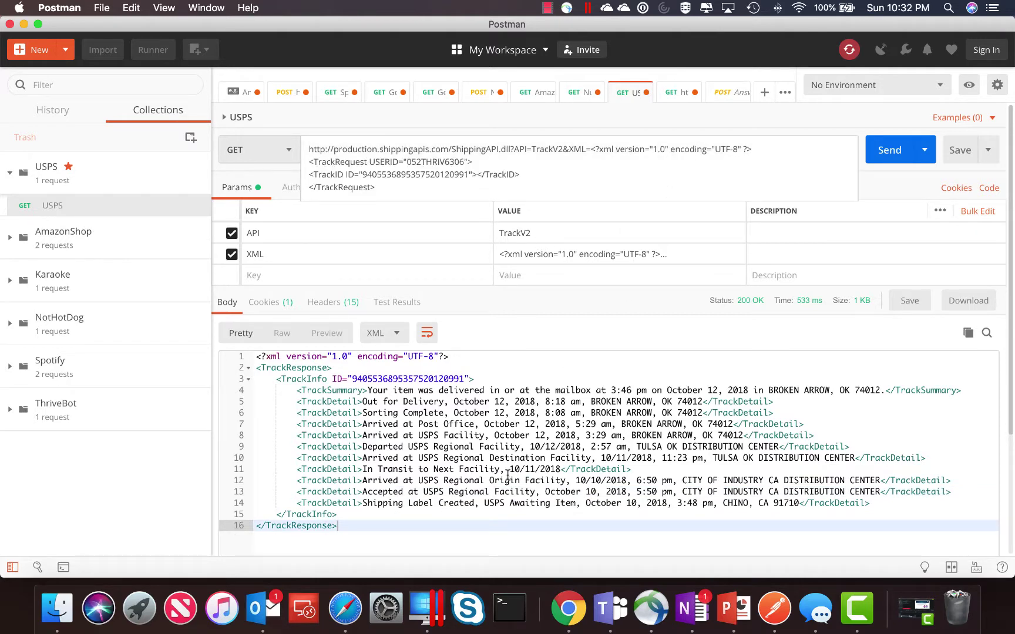
{"action": "left_click", "coordinate": [490, 447]}
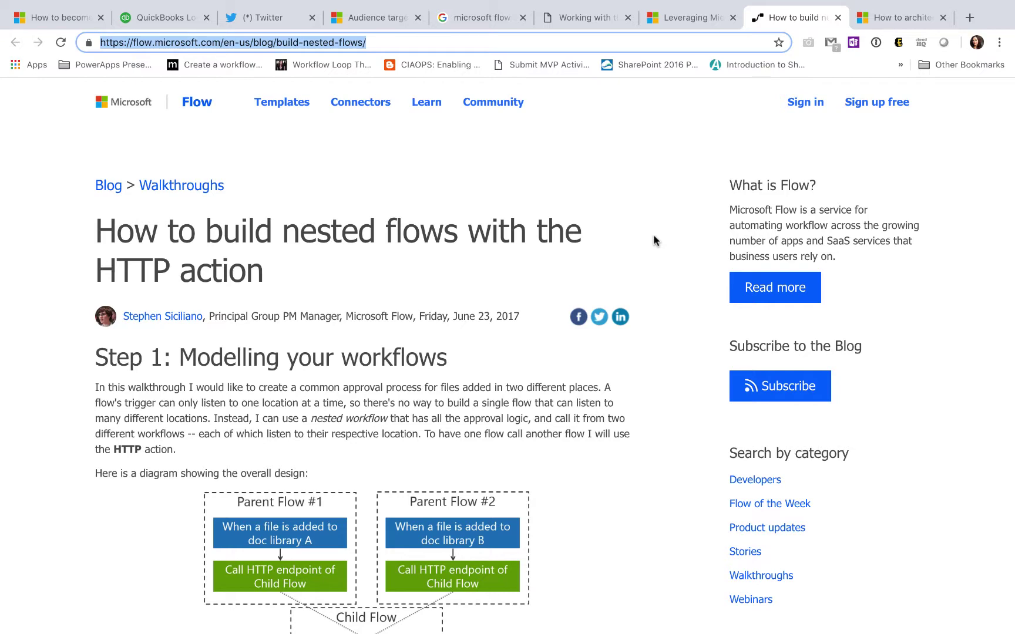
- Scroll through the nested-flows blog post and its diagram
{"action": "scroll", "coordinate": [514, 229], "scroll_direction": "down", "scroll_amount": 5}
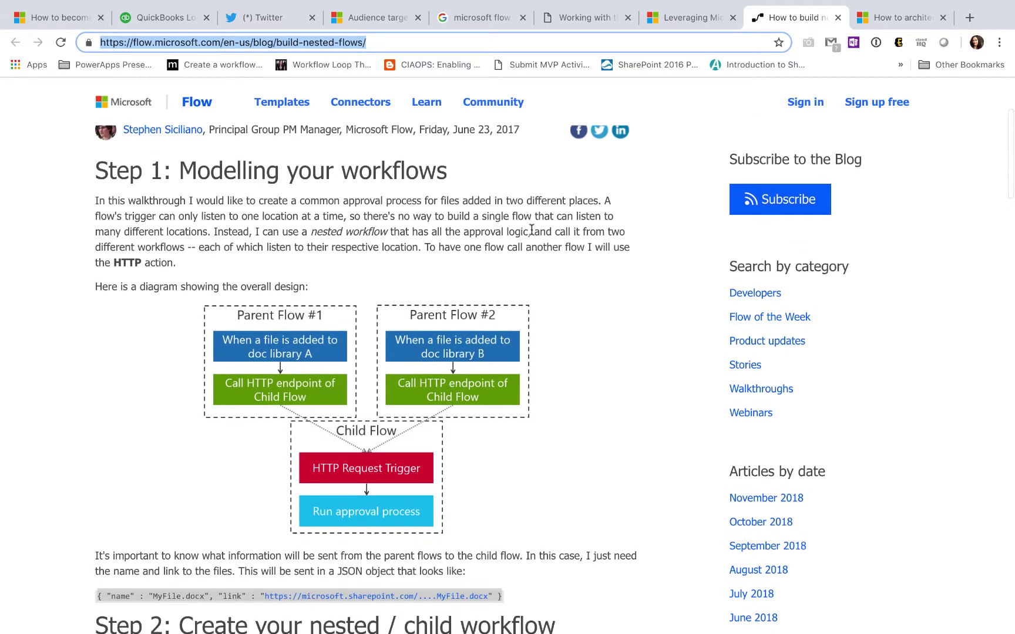
{"action": "scroll", "coordinate": [531, 229], "scroll_direction": "down", "scroll_amount": 2}
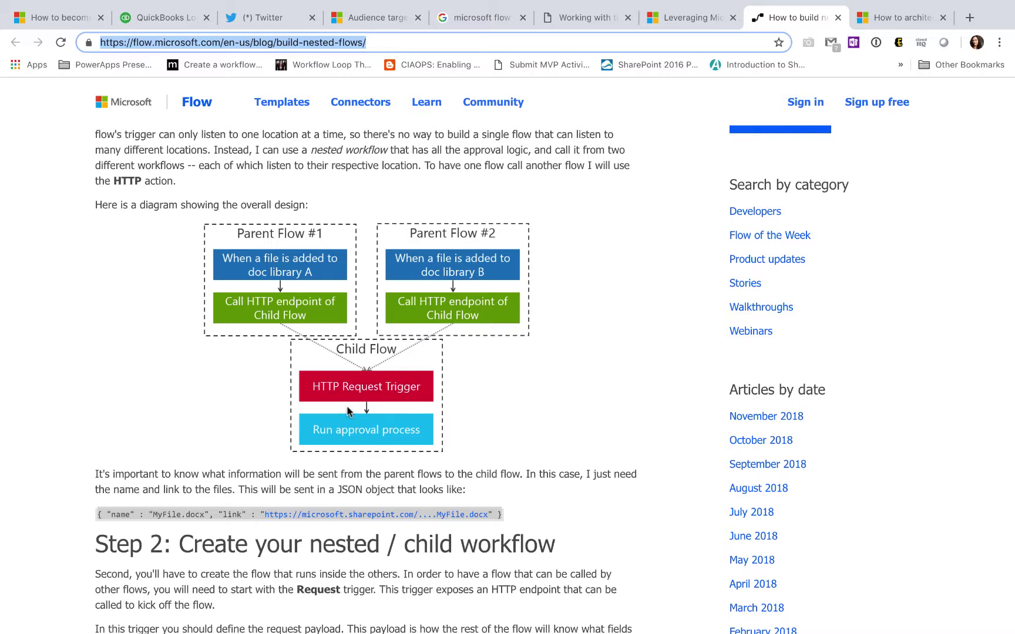
{"action": "scroll", "coordinate": [348, 411], "scroll_direction": "down", "scroll_amount": 1}
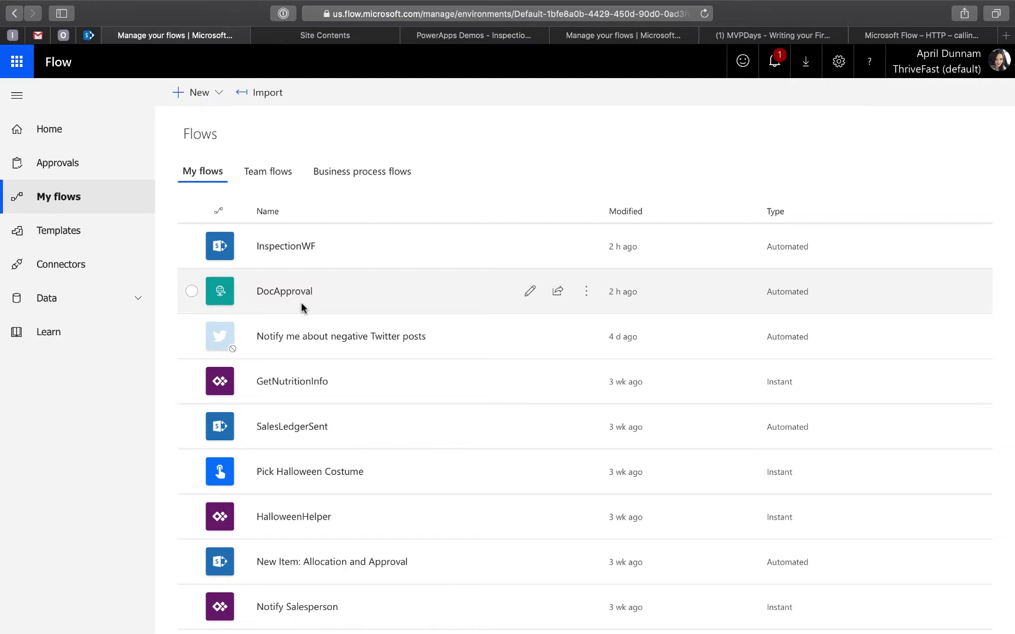
- Open DocApproval in the editor and copy its HTTP request trigger's POST URL
{"action": "left_click", "coordinate": [203, 94]}
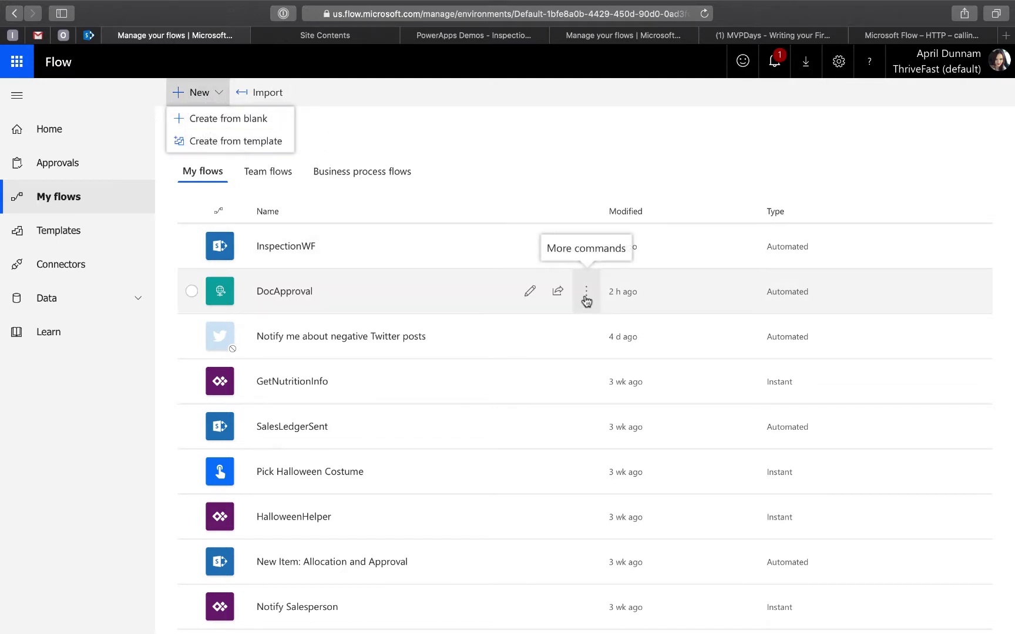
{"action": "left_click", "coordinate": [585, 293]}
{"action": "left_click", "coordinate": [605, 321]}
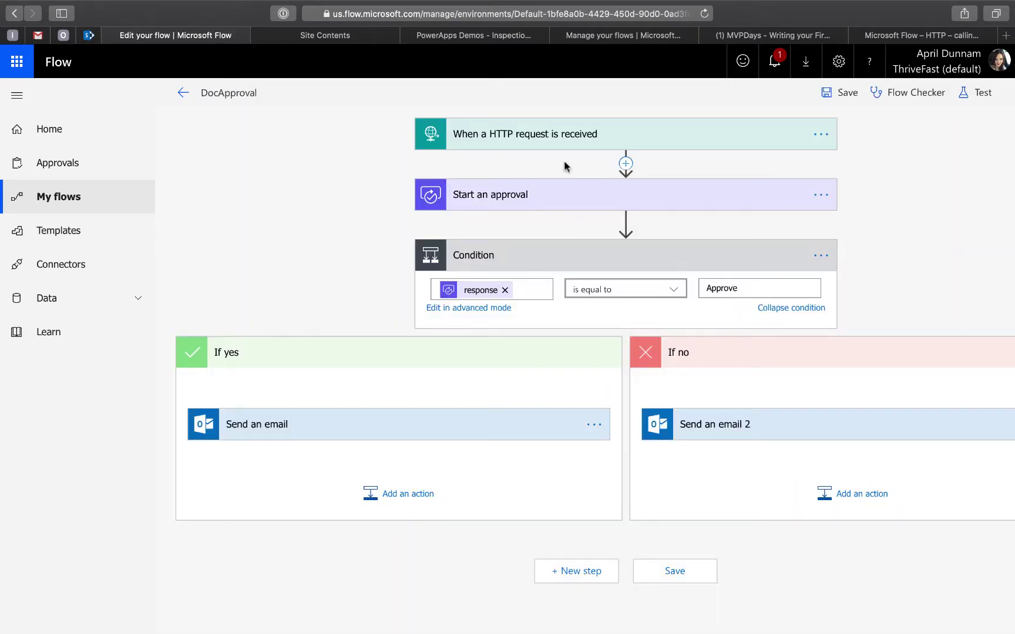
{"action": "left_click", "coordinate": [569, 131]}
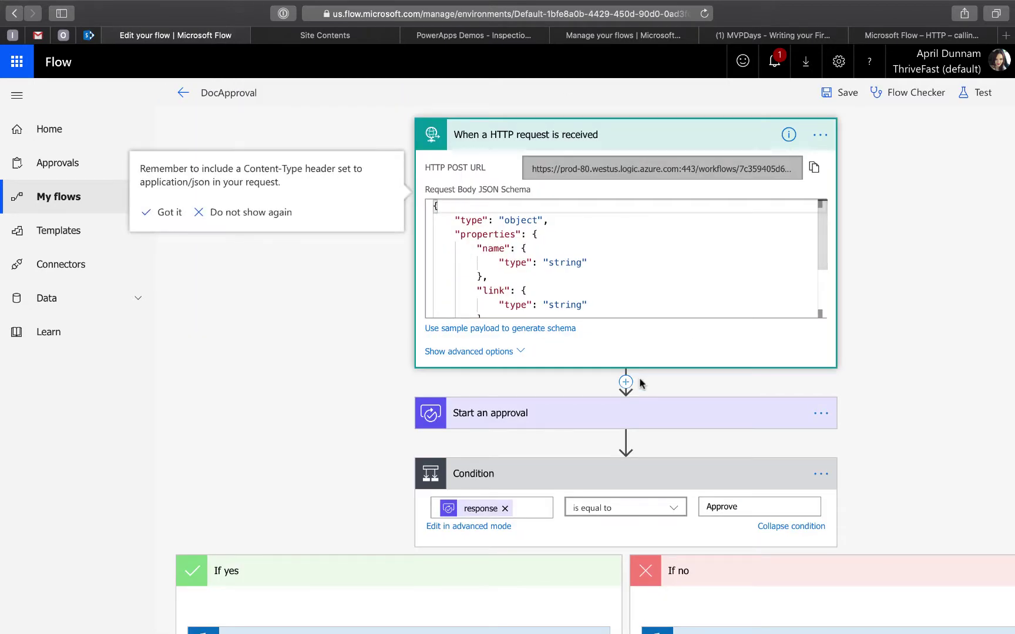
{"action": "left_click", "coordinate": [626, 381]}
{"action": "left_click", "coordinate": [908, 217]}
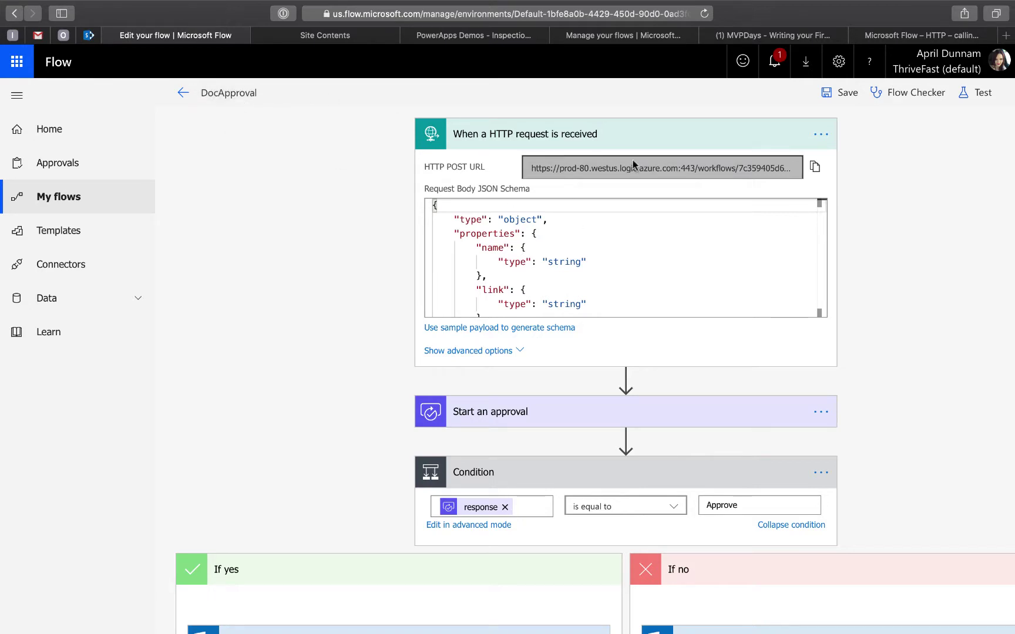
{"action": "left_click_drag", "start_coordinate": [550, 162], "coordinate": [816, 170]}
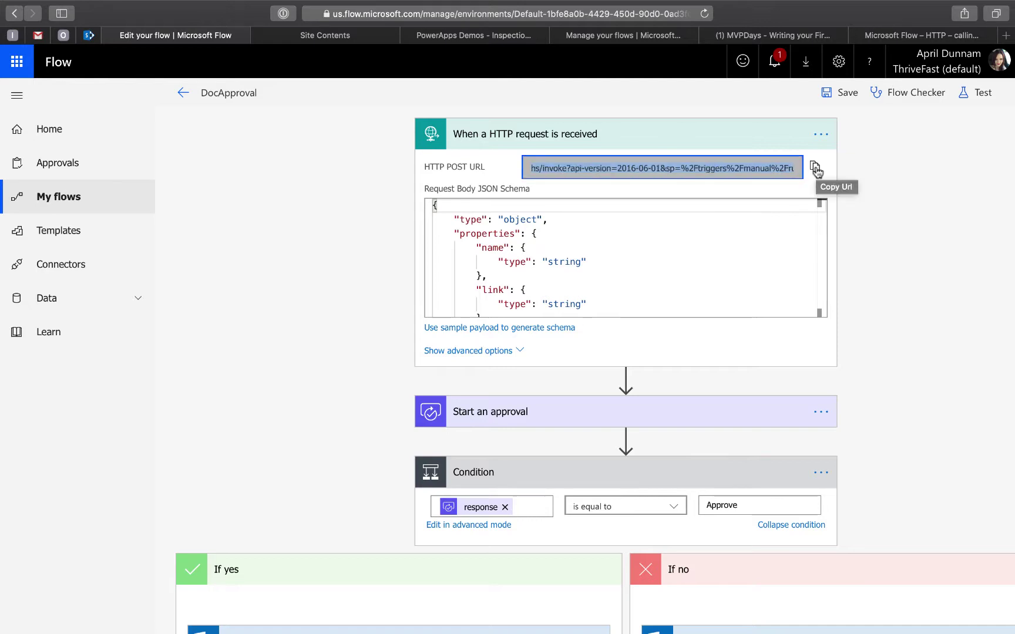
{"action": "left_click", "coordinate": [815, 170]}
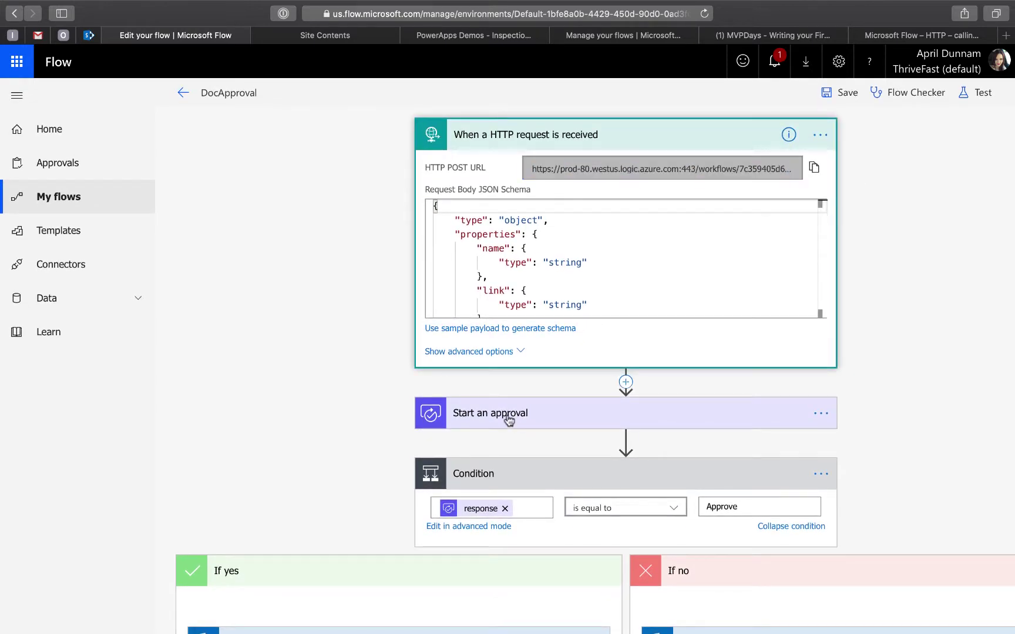
- Expand the Start an approval step and scroll through the trigger's request schema
{"action": "left_click", "coordinate": [508, 422]}
{"action": "scroll", "coordinate": [306, 312], "scroll_direction": "down", "scroll_amount": 2}
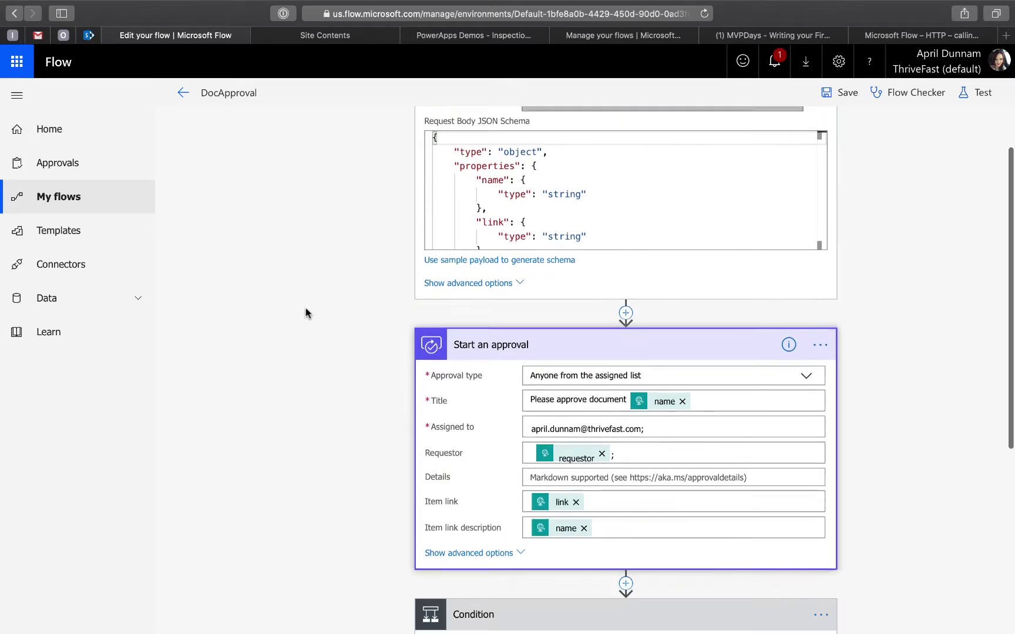
{"action": "scroll", "coordinate": [352, 264], "scroll_direction": "up", "scroll_amount": 2}
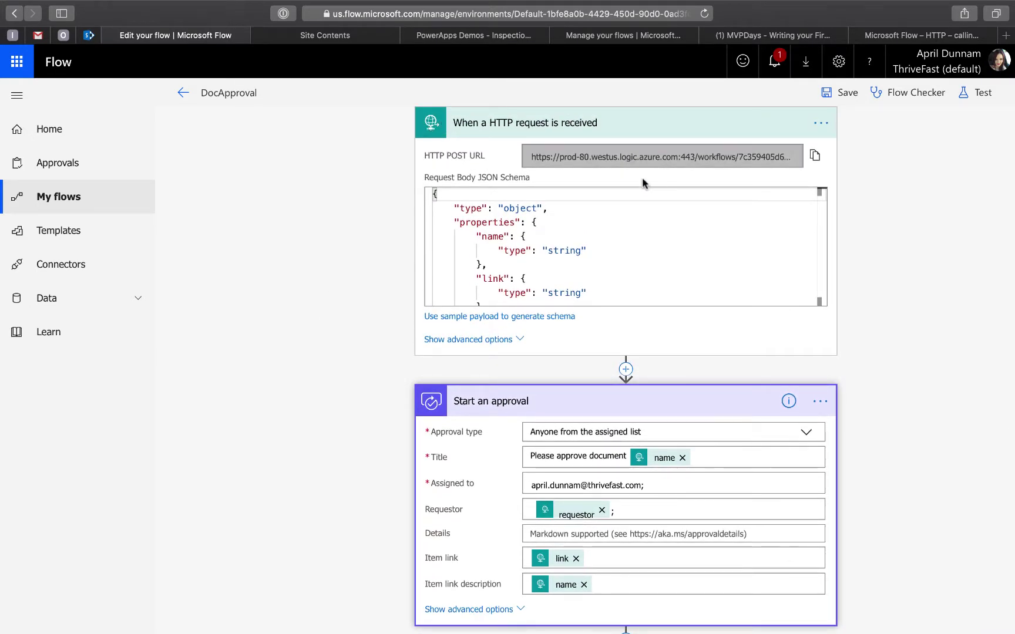
{"action": "scroll", "coordinate": [342, 262], "scroll_direction": "down", "scroll_amount": 3}
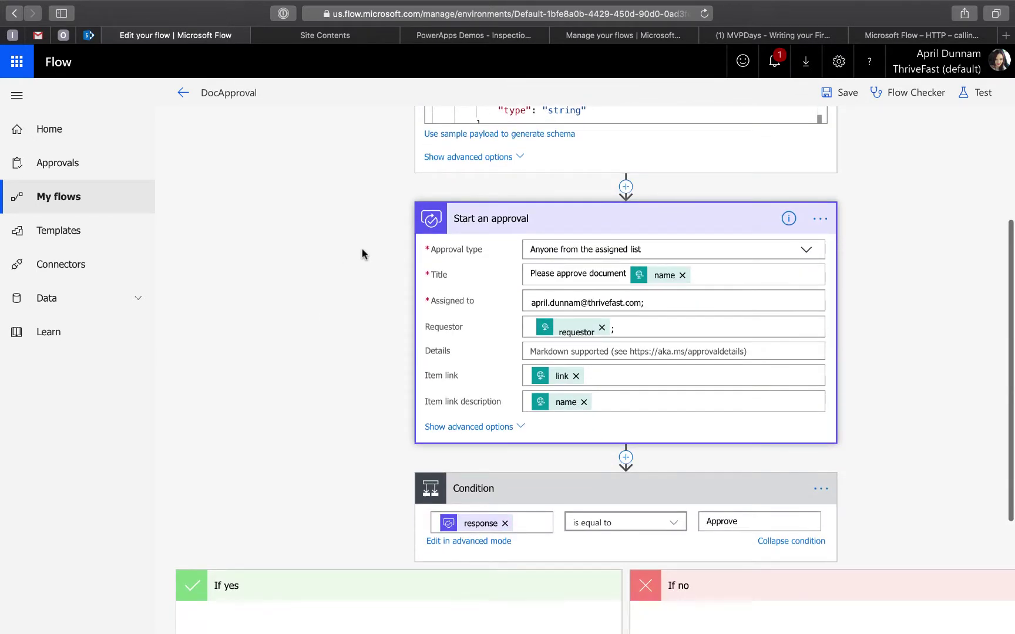
{"action": "scroll", "coordinate": [412, 256], "scroll_direction": "up", "scroll_amount": 3}
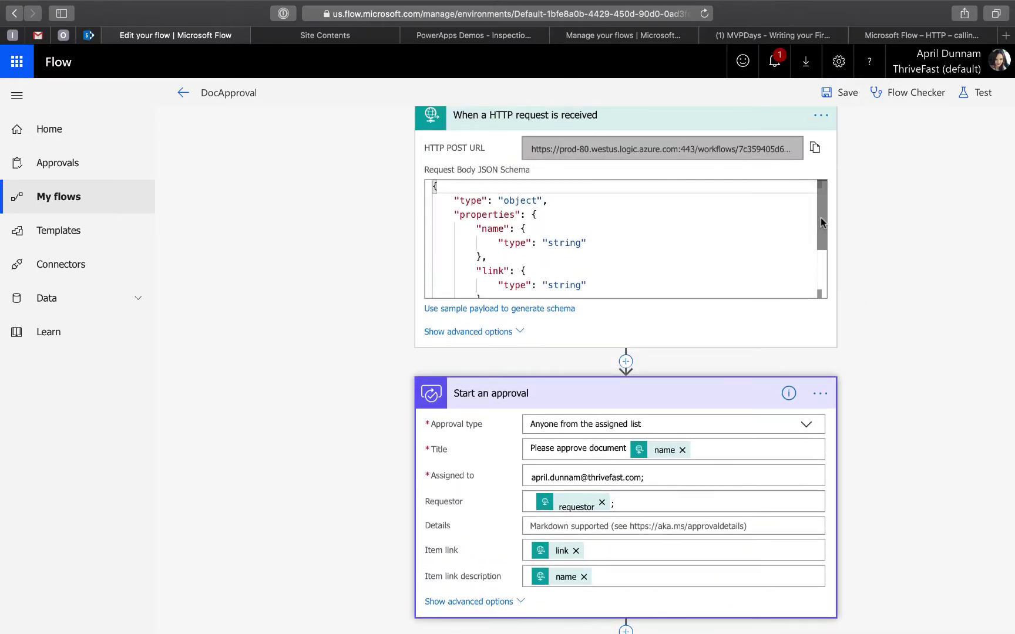
{"action": "mouse_move", "coordinate": [822, 215]}
{"action": "left_mouse_down"}
{"action": "mouse_move", "coordinate": [823, 273]}
{"action": "mouse_move", "coordinate": [824, 204]}
{"action": "mouse_move", "coordinate": [823, 273]}
{"action": "mouse_move", "coordinate": [821, 221]}
{"action": "left_mouse_up"}
{"action": "scroll", "coordinate": [823, 215], "scroll_direction": "up", "scroll_amount": 1}
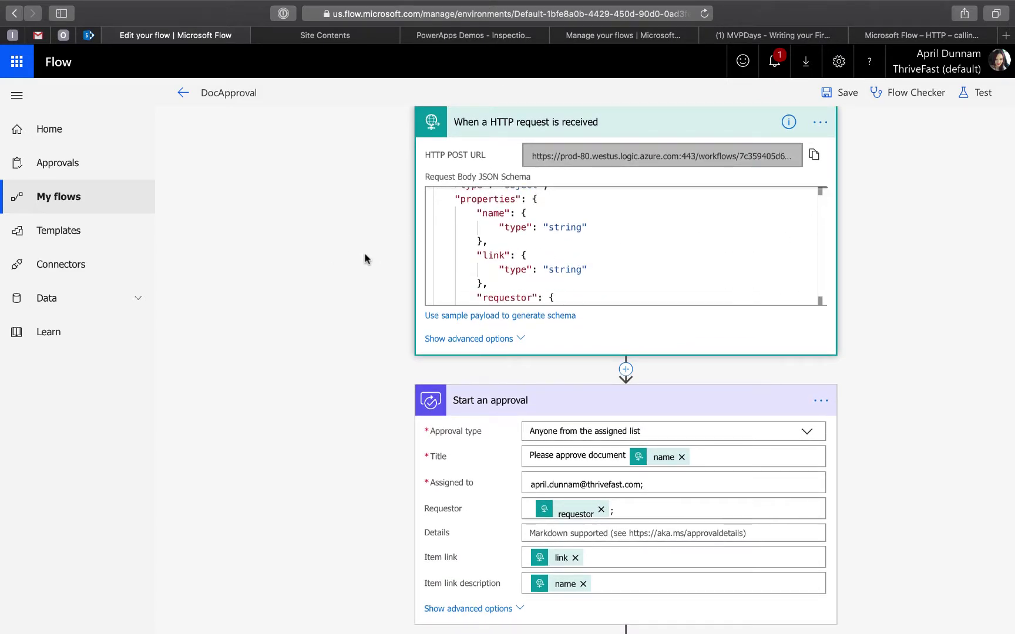
- Highlight the name, link and requestor properties in the Request Body JSON Schema
{"action": "left_click_drag", "start_coordinate": [465, 211], "coordinate": [550, 212]}
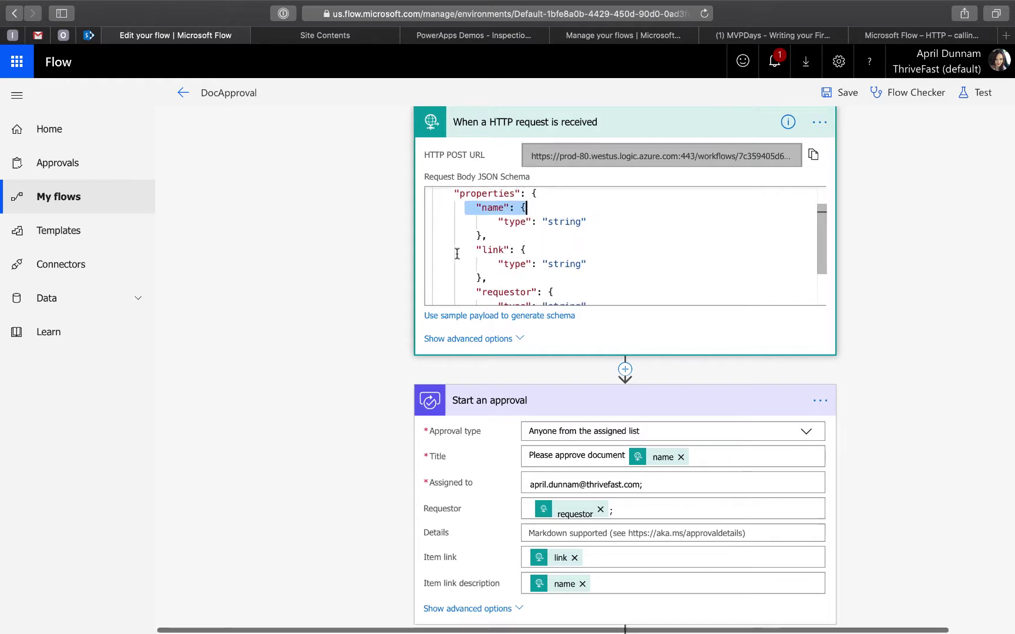
{"action": "left_click_drag", "start_coordinate": [460, 254], "coordinate": [573, 250]}
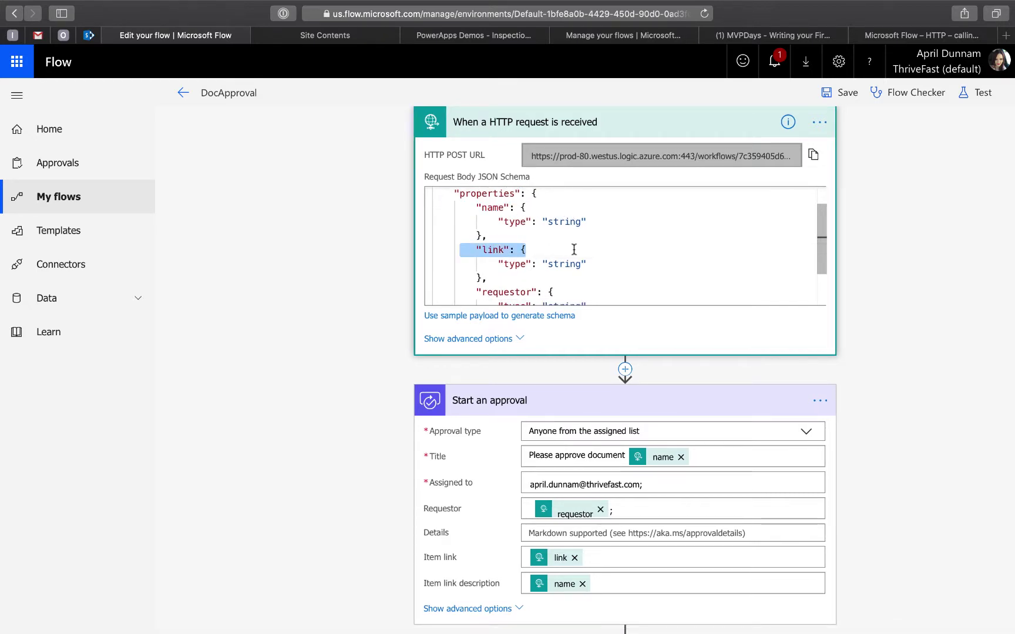
{"action": "scroll", "coordinate": [574, 250], "scroll_direction": "down", "scroll_amount": 3}
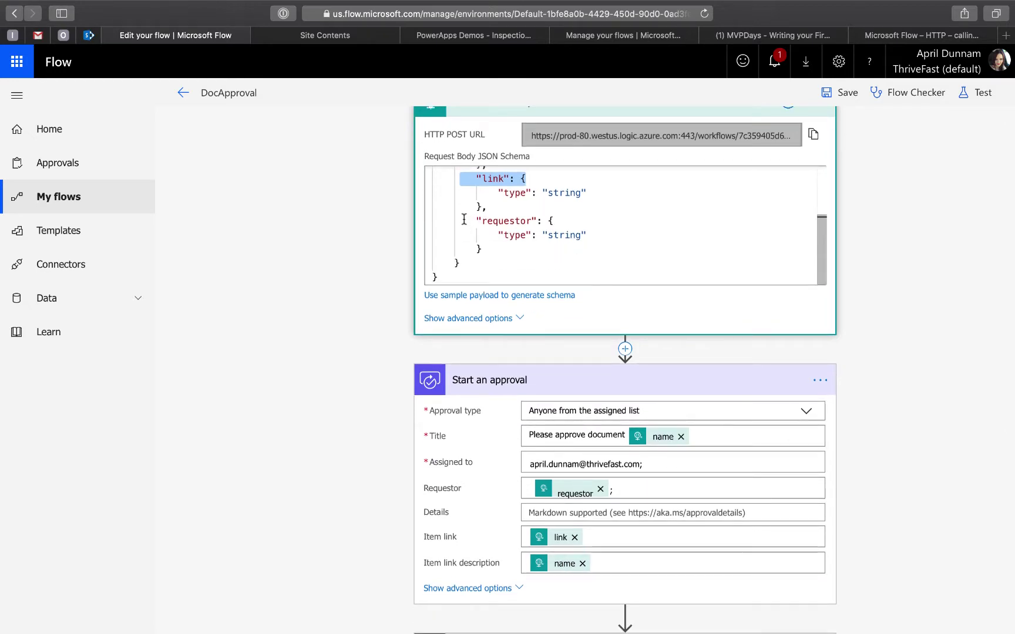
{"action": "left_click_drag", "start_coordinate": [464, 219], "coordinate": [574, 218]}
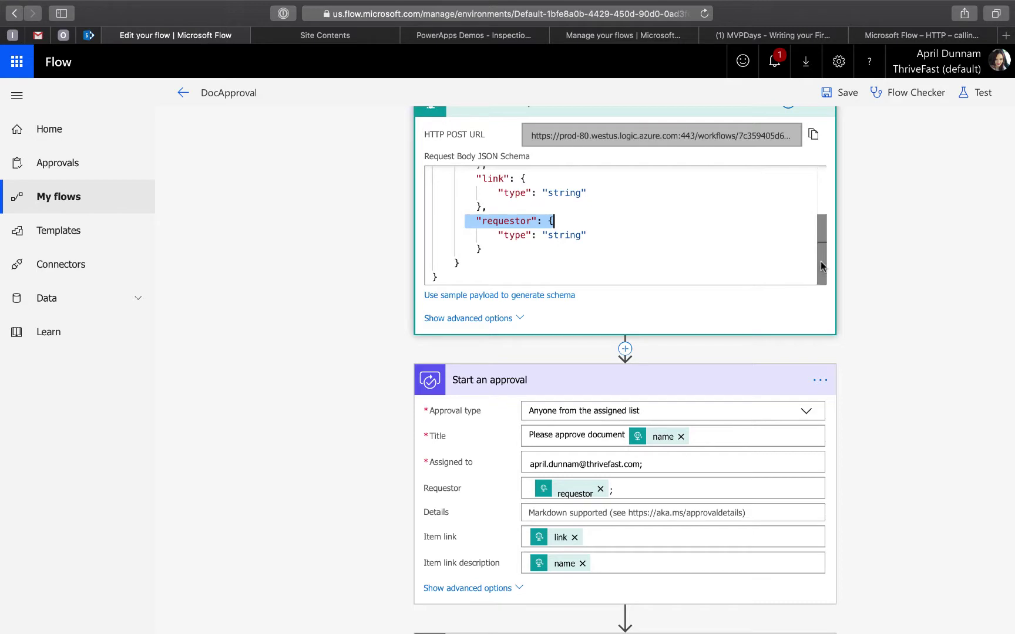
{"action": "scroll", "coordinate": [822, 262], "scroll_direction": "up", "scroll_amount": 1}
{"action": "left_click_drag", "start_coordinate": [824, 262], "coordinate": [824, 233]}
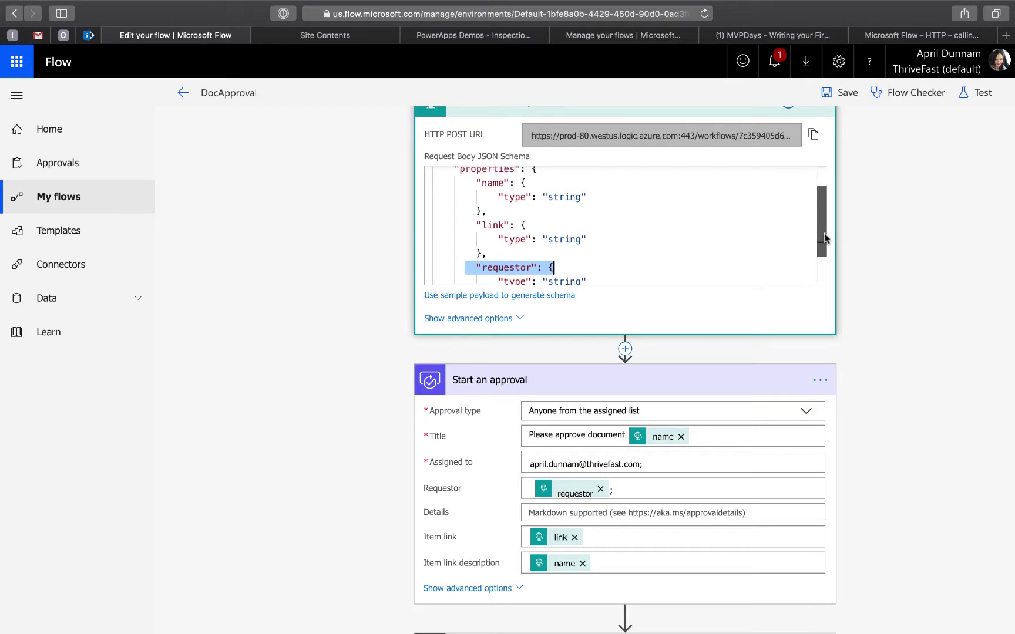
{"action": "left_click", "coordinate": [492, 184]}
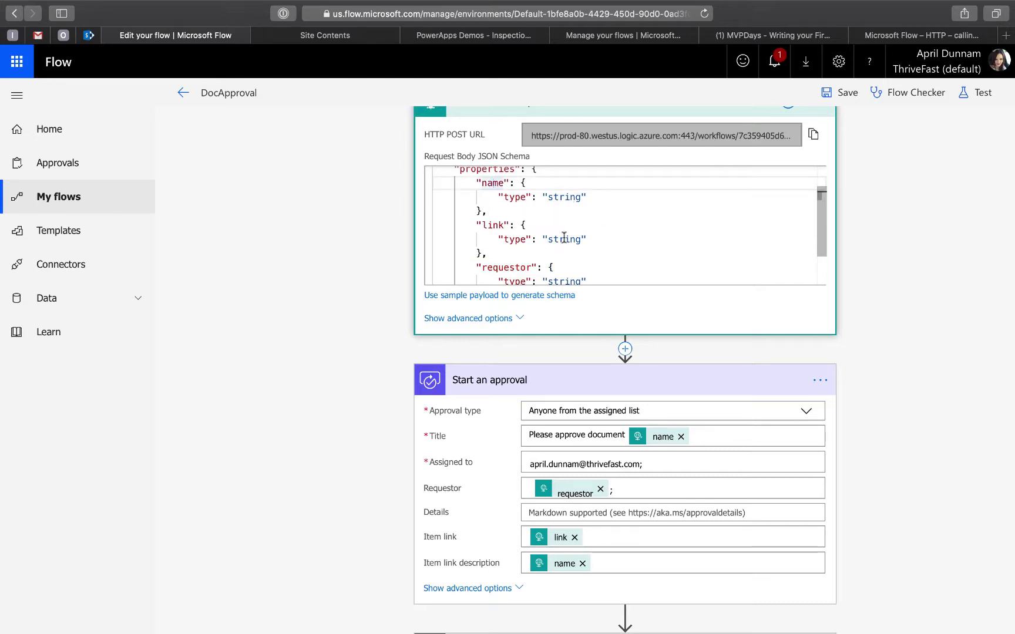
{"action": "scroll", "coordinate": [818, 248], "scroll_direction": "down", "scroll_amount": 2}
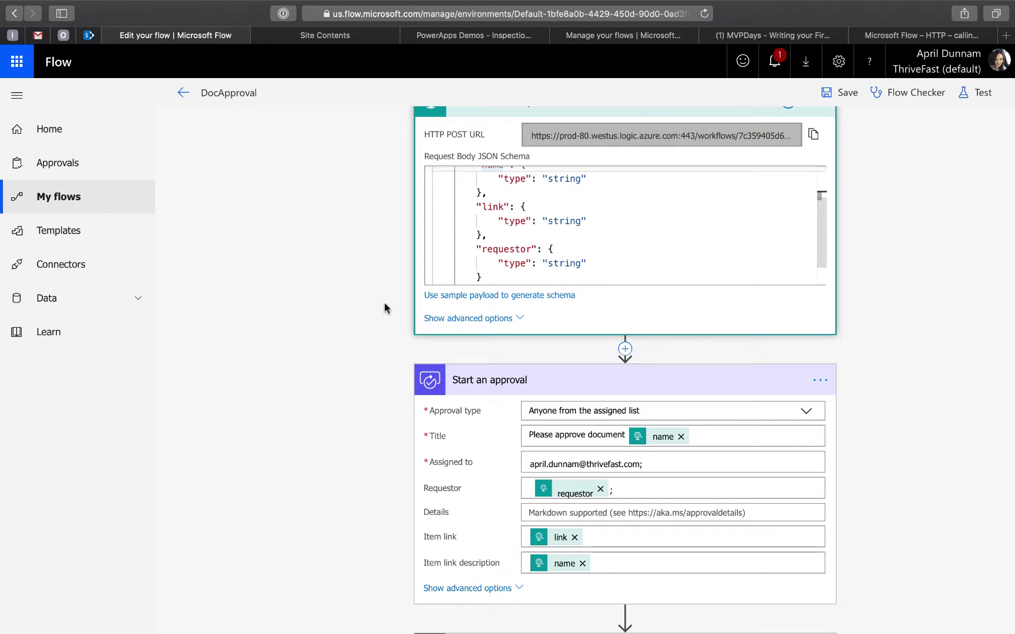
{"action": "scroll", "coordinate": [385, 307], "scroll_direction": "down", "scroll_amount": 3}
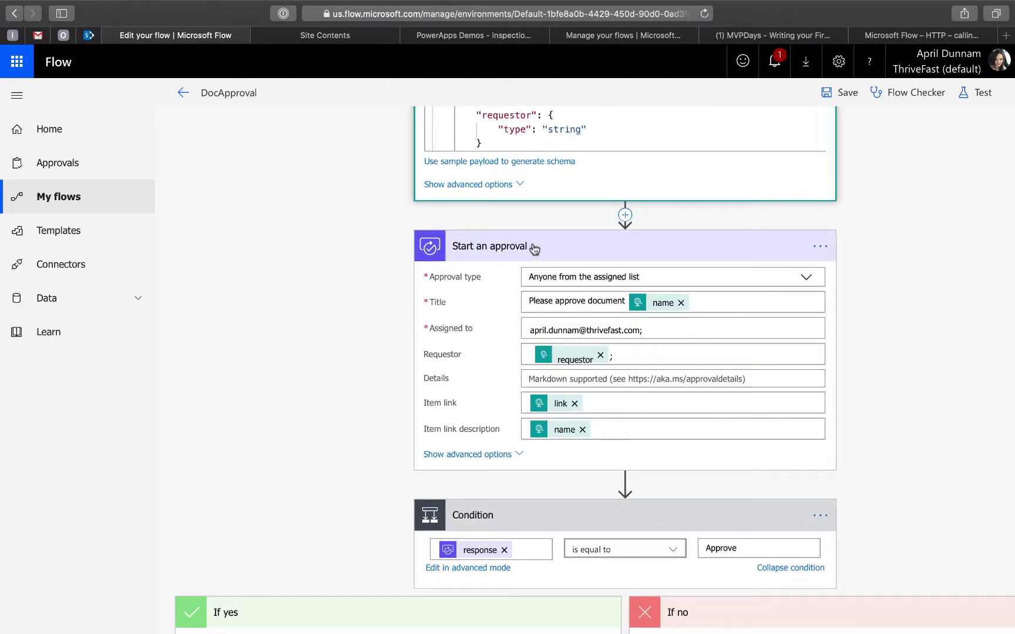
- View the link, name and requestor dynamic content available for the approval Title
{"action": "left_click", "coordinate": [714, 303]}
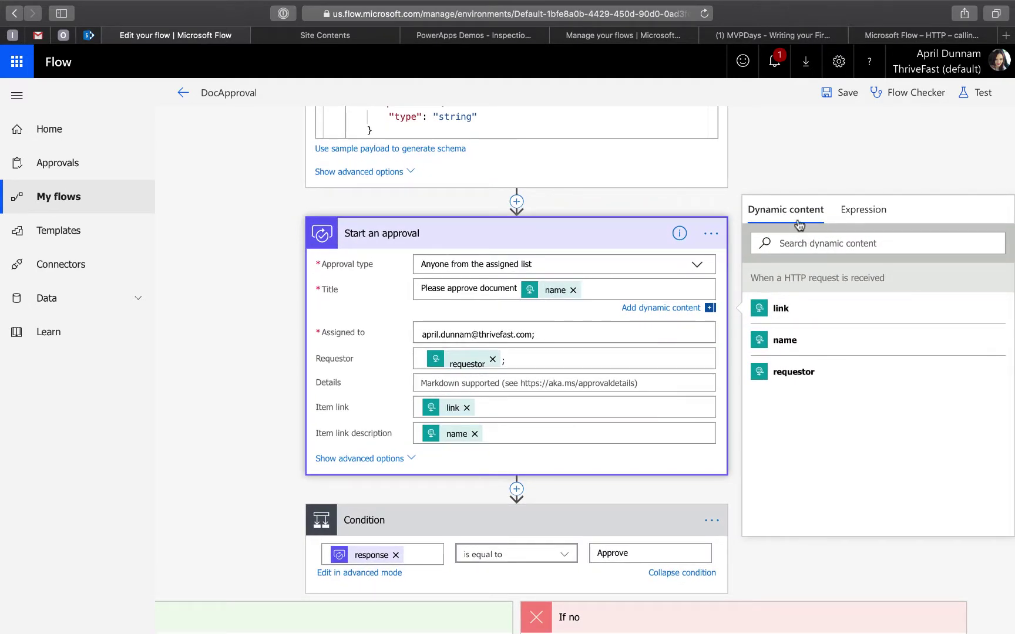
{"action": "scroll", "coordinate": [785, 360], "scroll_direction": "up", "scroll_amount": 3}
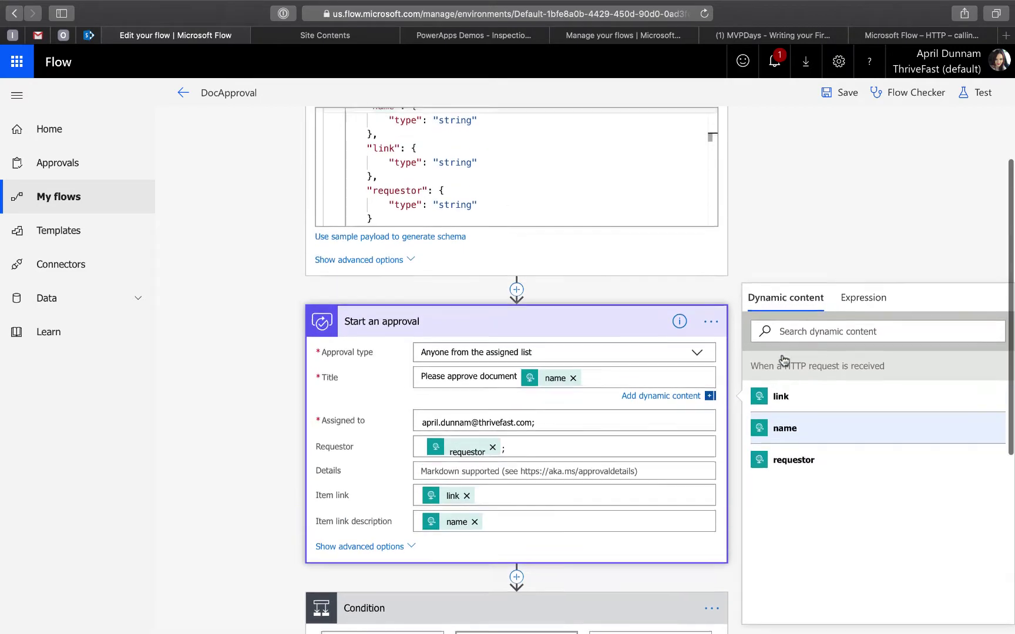
{"action": "scroll", "coordinate": [444, 167], "scroll_direction": "up", "scroll_amount": 1}
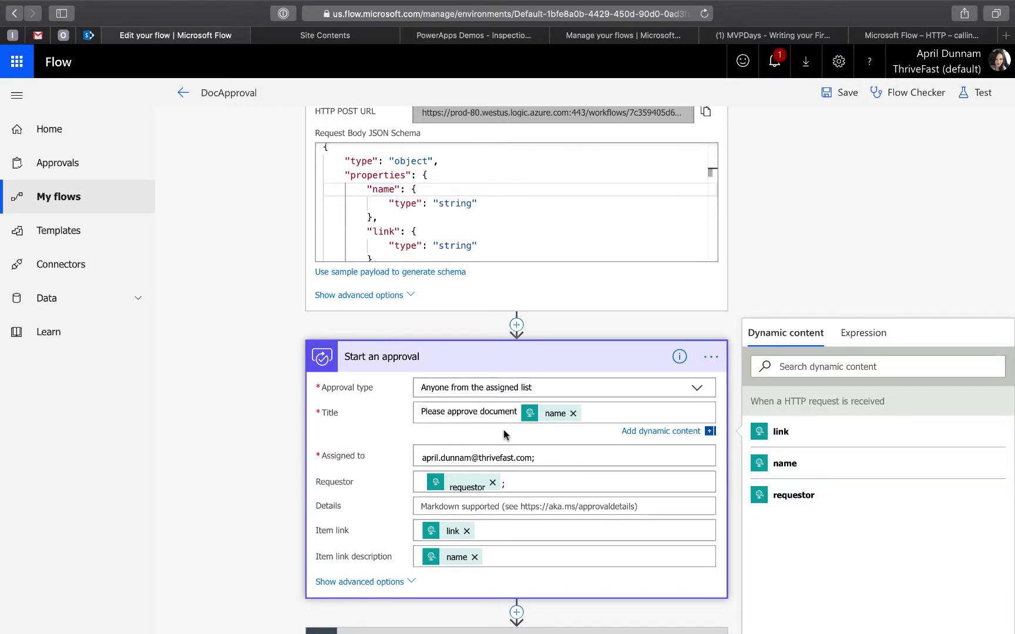
- Expand the If yes 'Send an email' step that emails the requestor 'Document Approved'
{"action": "scroll", "coordinate": [510, 437], "scroll_direction": "down", "scroll_amount": 4}
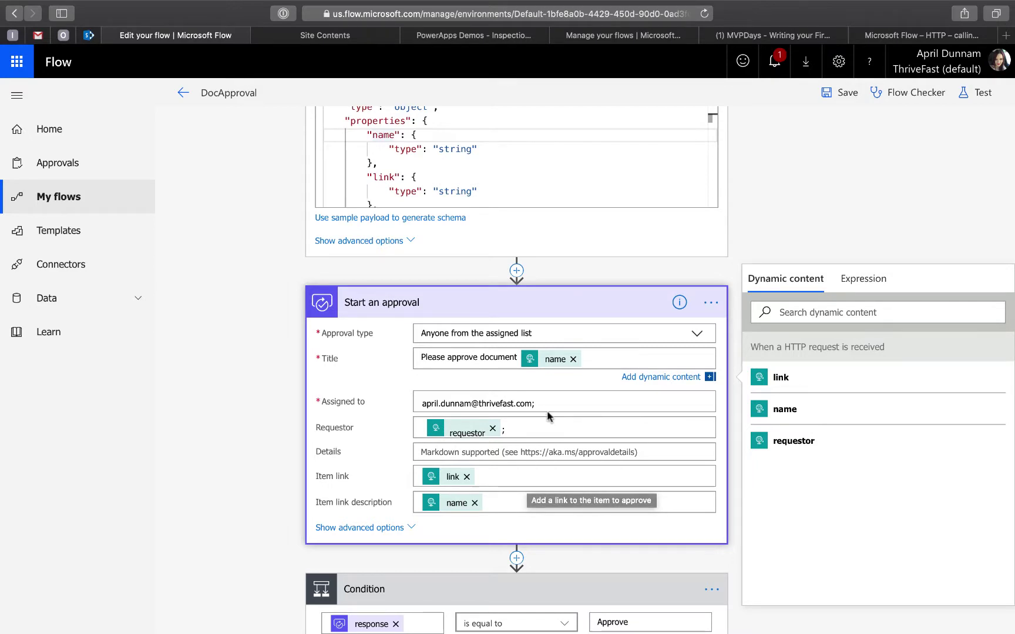
{"action": "scroll", "coordinate": [194, 427], "scroll_direction": "down", "scroll_amount": 3}
{"action": "scroll", "coordinate": [213, 433], "scroll_direction": "down", "scroll_amount": 2}
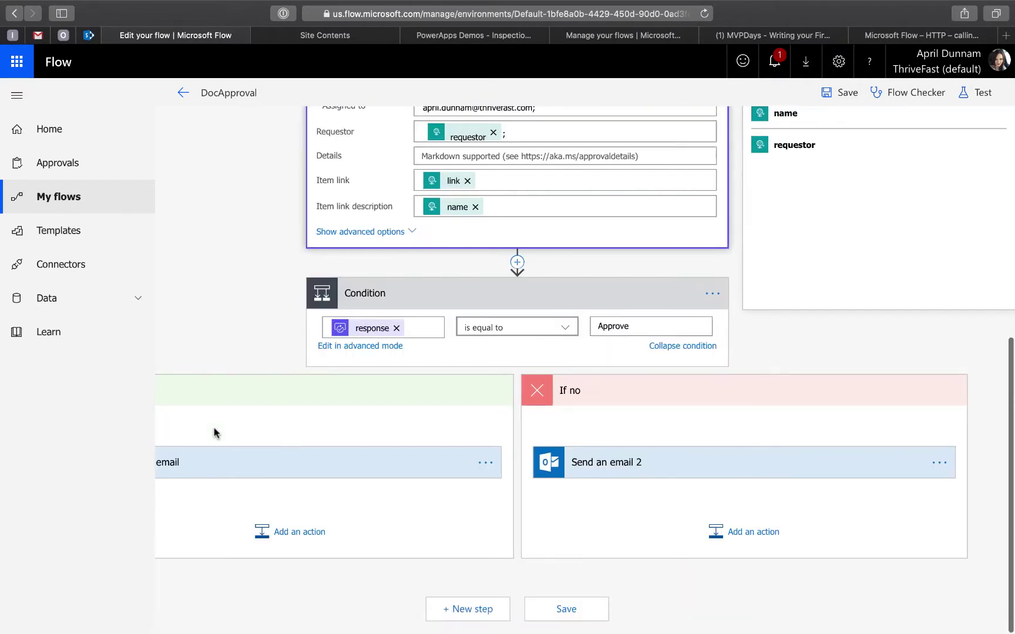
{"action": "left_click", "coordinate": [356, 473]}
{"action": "scroll", "coordinate": [361, 471], "scroll_direction": "left", "scroll_amount": 1}
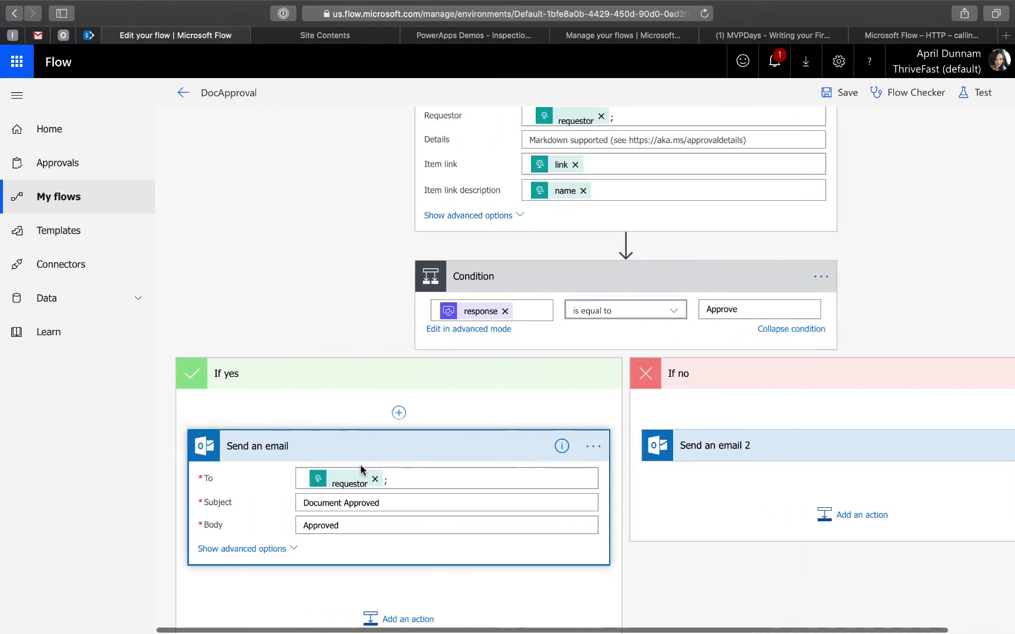
{"action": "scroll", "coordinate": [361, 469], "scroll_direction": "down", "scroll_amount": 2}
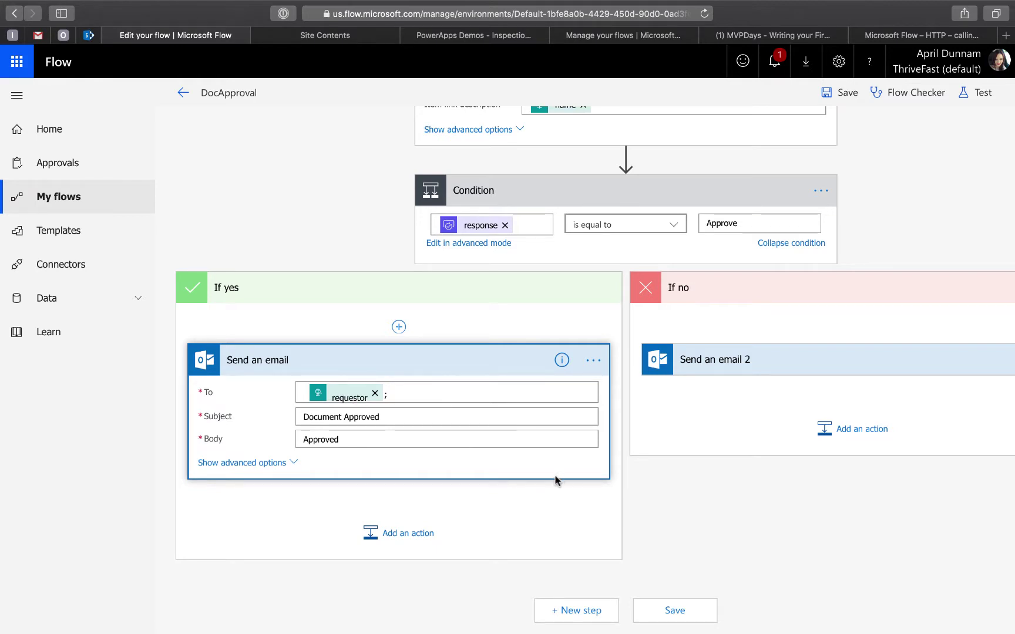
{"action": "scroll", "coordinate": [556, 480], "scroll_direction": "up", "scroll_amount": 10}
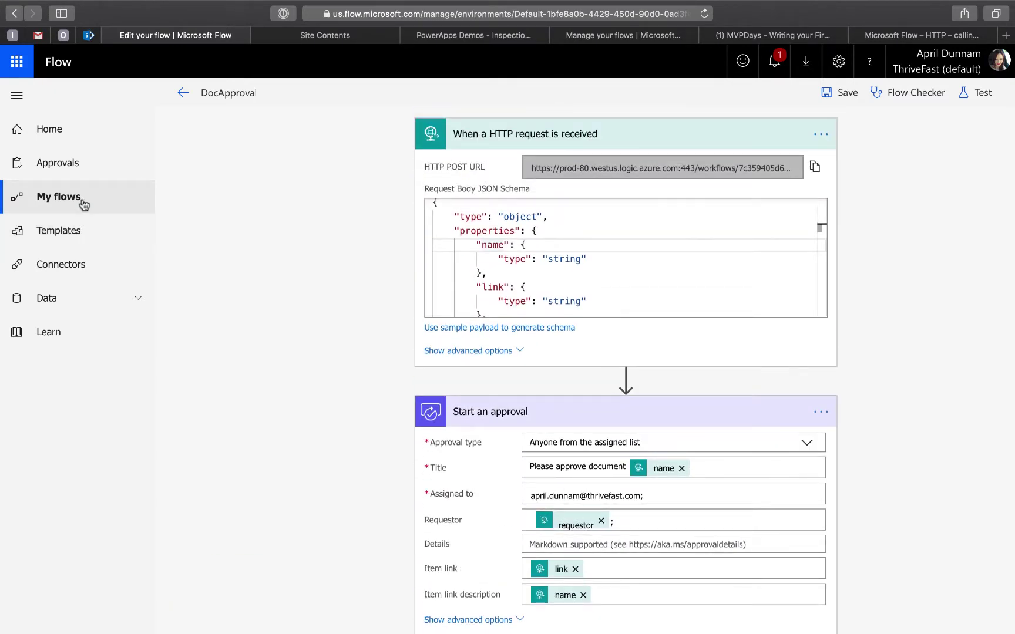
- Glance at the SharePoint Inspections library, then open InspectionWF for editing from My flows
{"action": "left_click", "coordinate": [83, 203]}
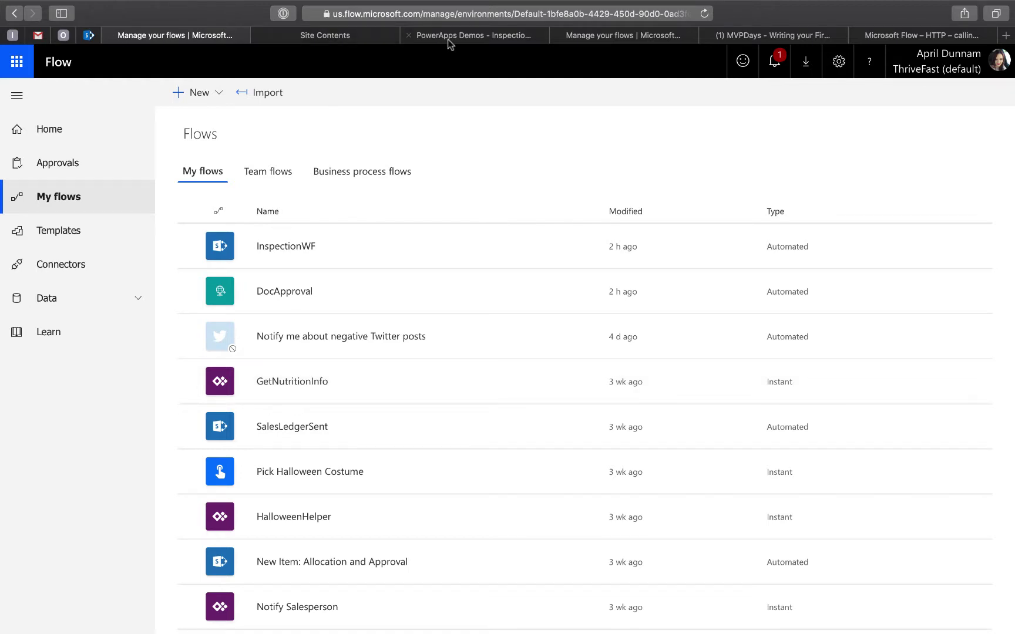
{"action": "left_click", "coordinate": [449, 36]}
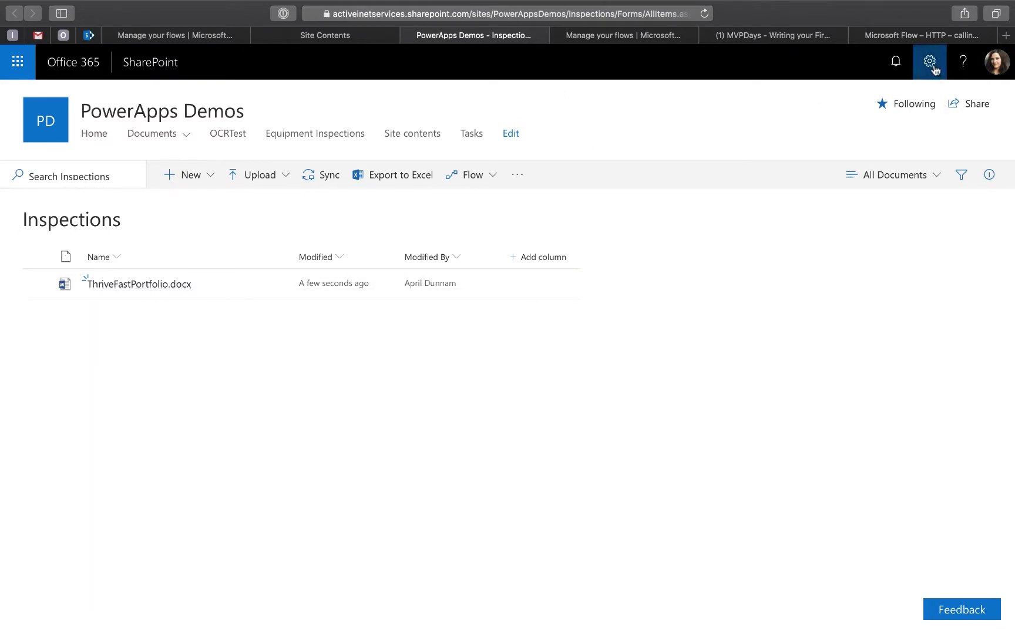
{"action": "left_click", "coordinate": [200, 36]}
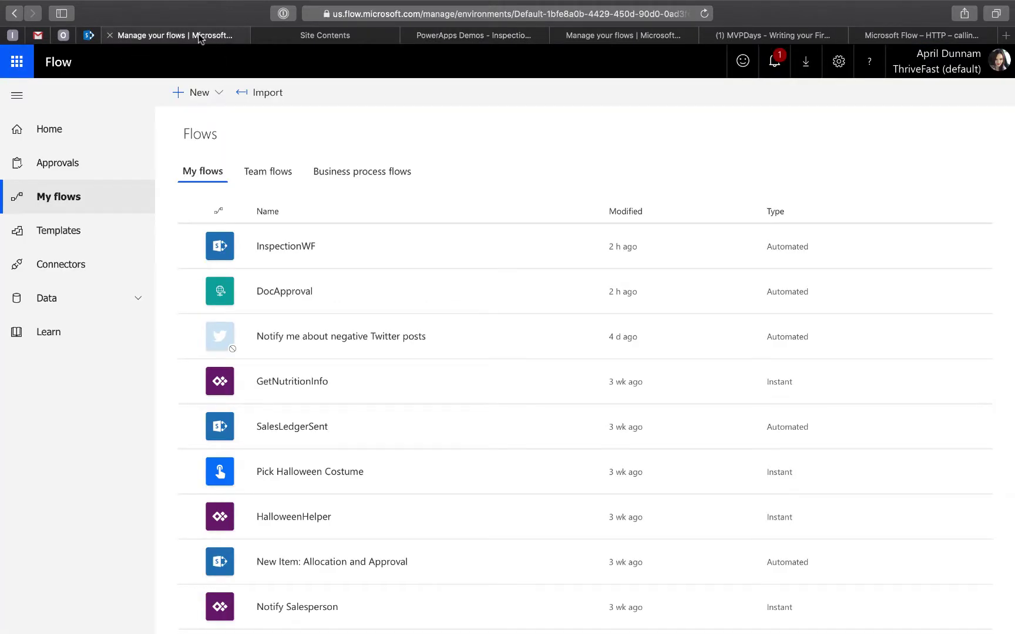
{"action": "left_click", "coordinate": [203, 94]}
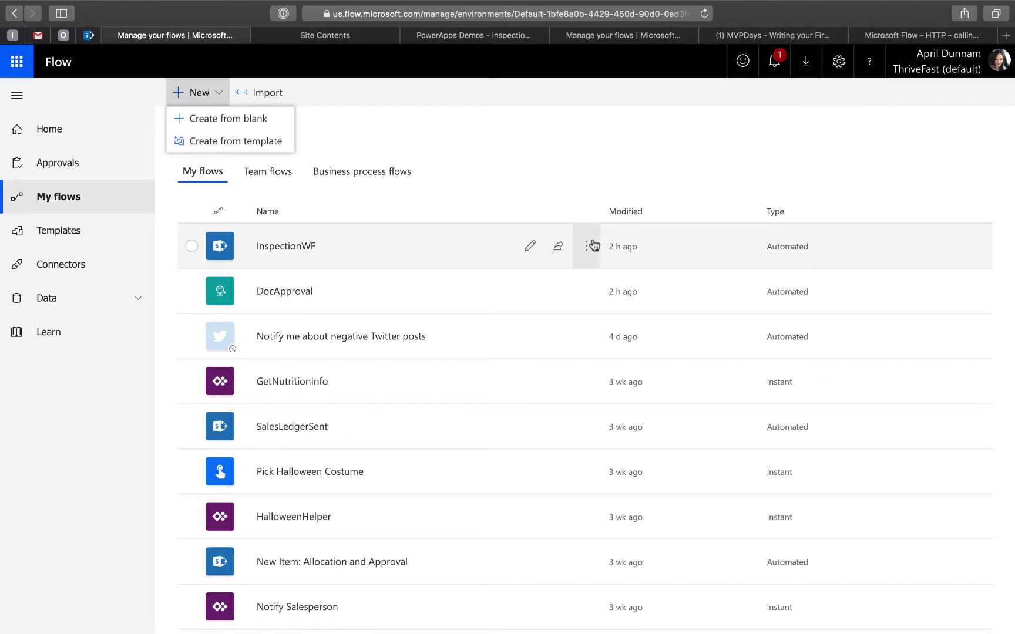
{"action": "left_click", "coordinate": [586, 247]}
{"action": "left_click", "coordinate": [595, 285]}
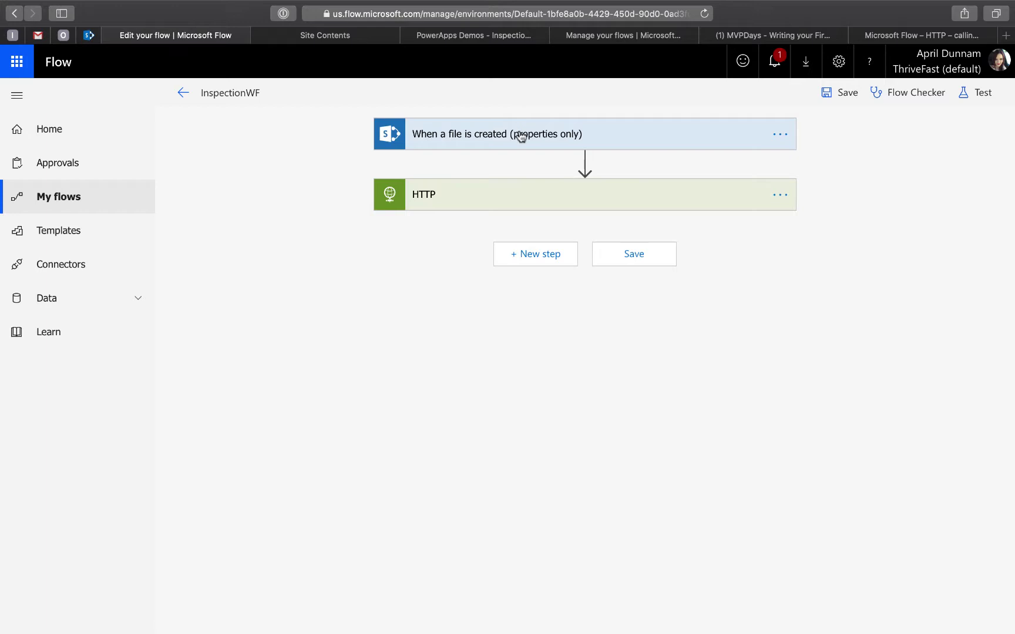
- Insert a new HTTP action, found by searching 'ht', before the existing HTTP step
{"action": "left_click", "coordinate": [520, 136]}
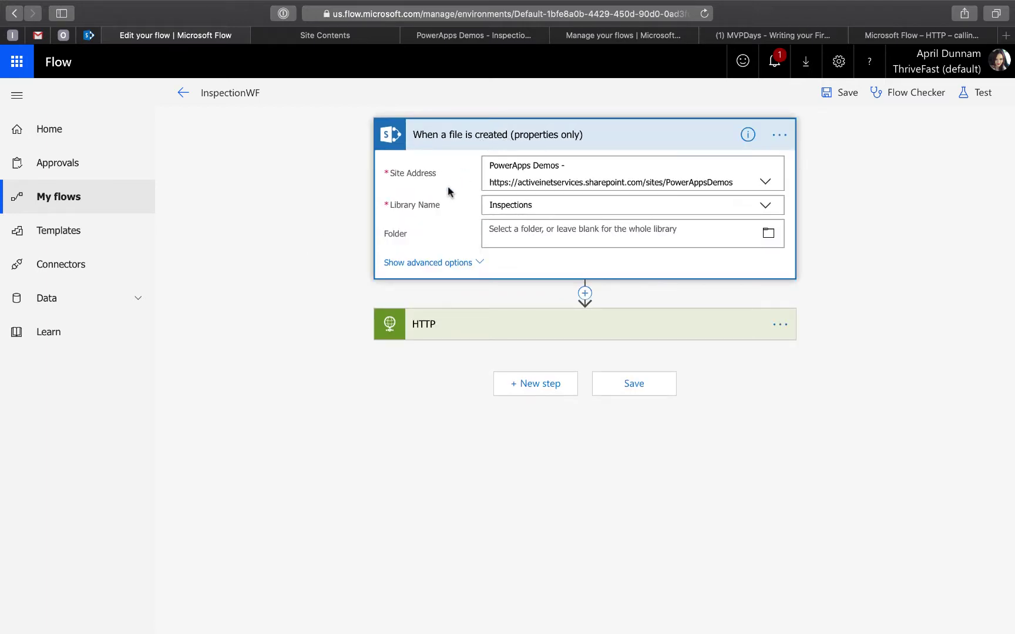
{"action": "left_click", "coordinate": [481, 327]}
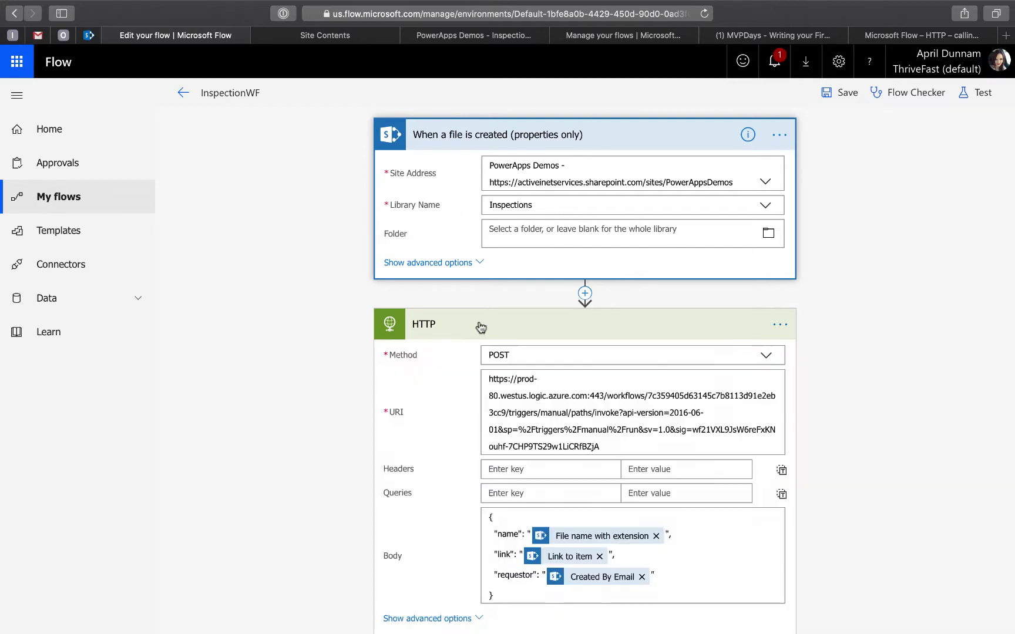
{"action": "left_click", "coordinate": [585, 292]}
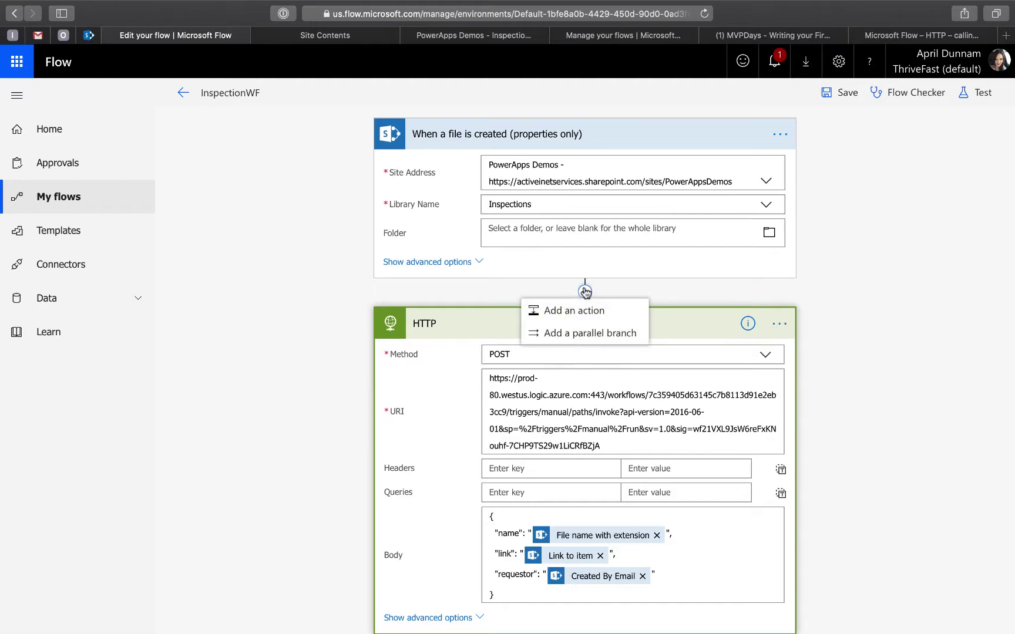
{"action": "left_click", "coordinate": [588, 312]}
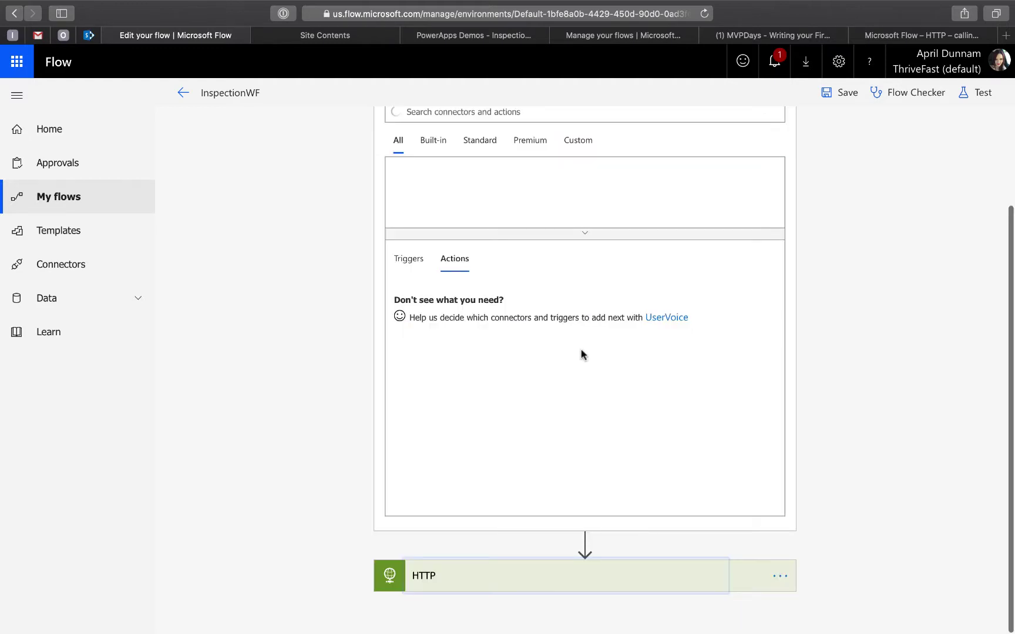
{"action": "type", "text": "http"}
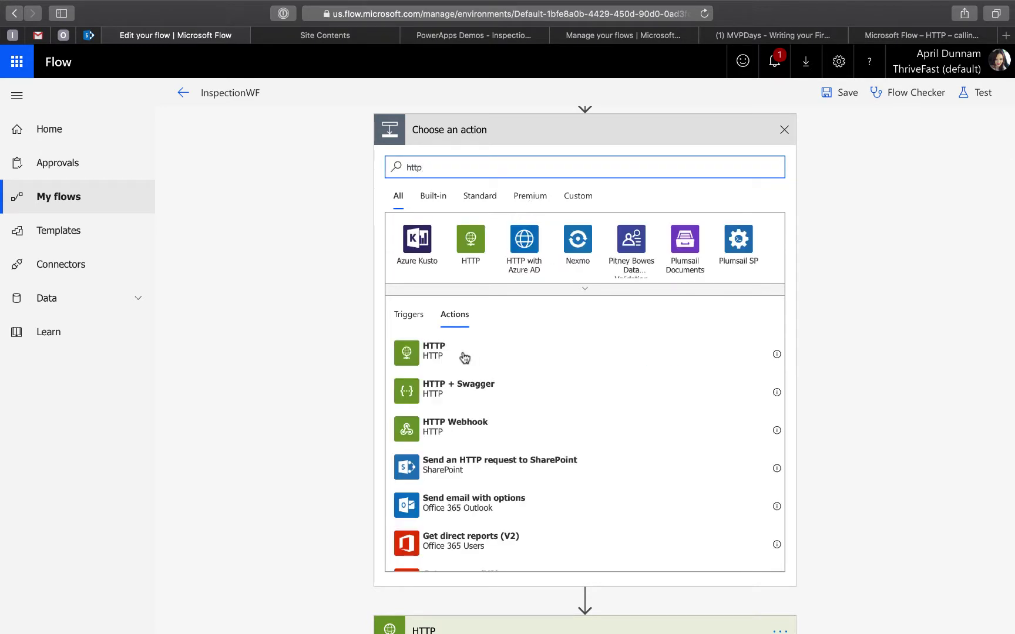
{"action": "left_click", "coordinate": [437, 345]}
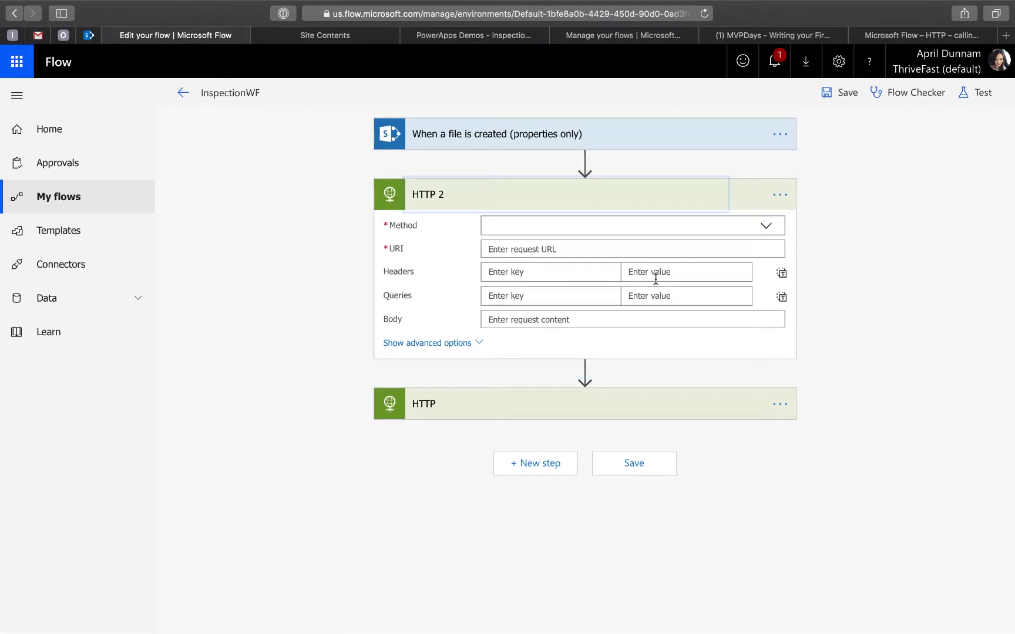
- Set the new HTTP 2 action's method to POST
{"action": "left_click", "coordinate": [768, 227]}
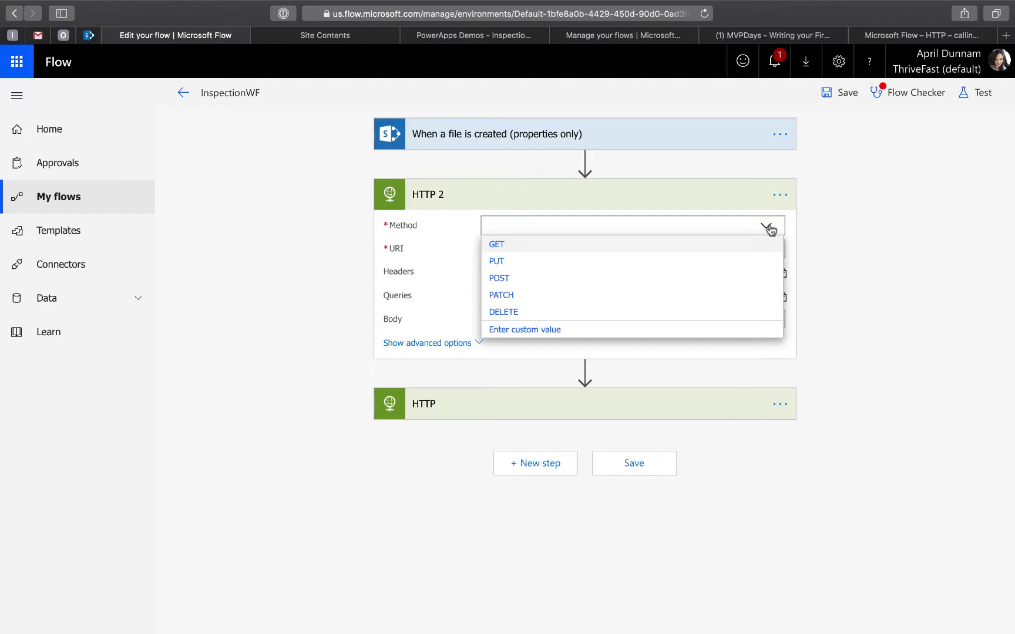
{"action": "left_click", "coordinate": [519, 281]}
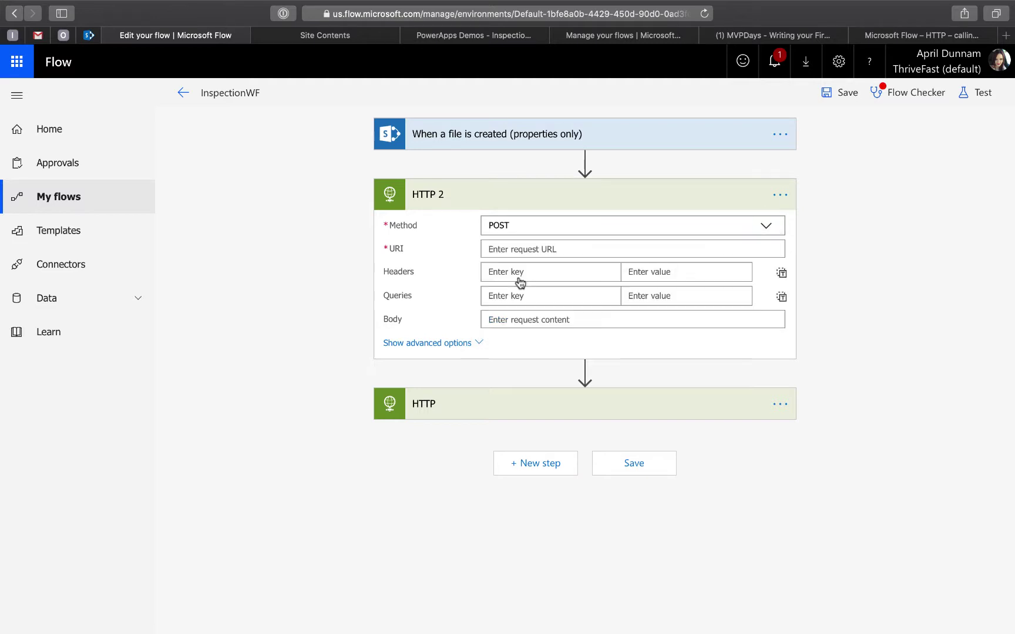
{"action": "left_click", "coordinate": [539, 251]}
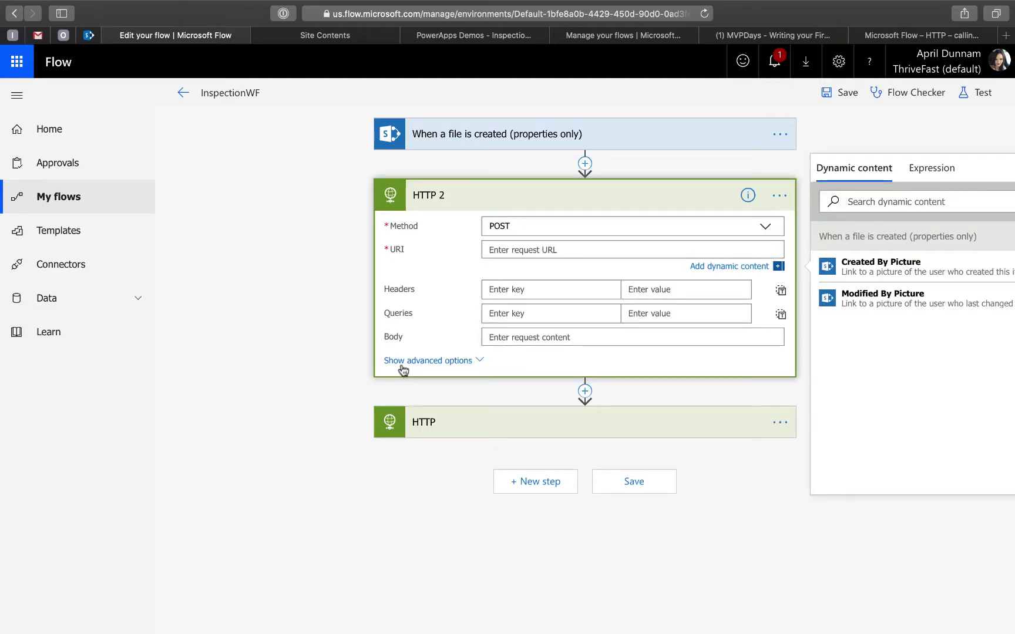
- Open DocApproval in a new tab and copy its HTTP POST trigger URL
{"action": "right_click", "coordinate": [57, 203]}
{"action": "left_click", "coordinate": [111, 200]}
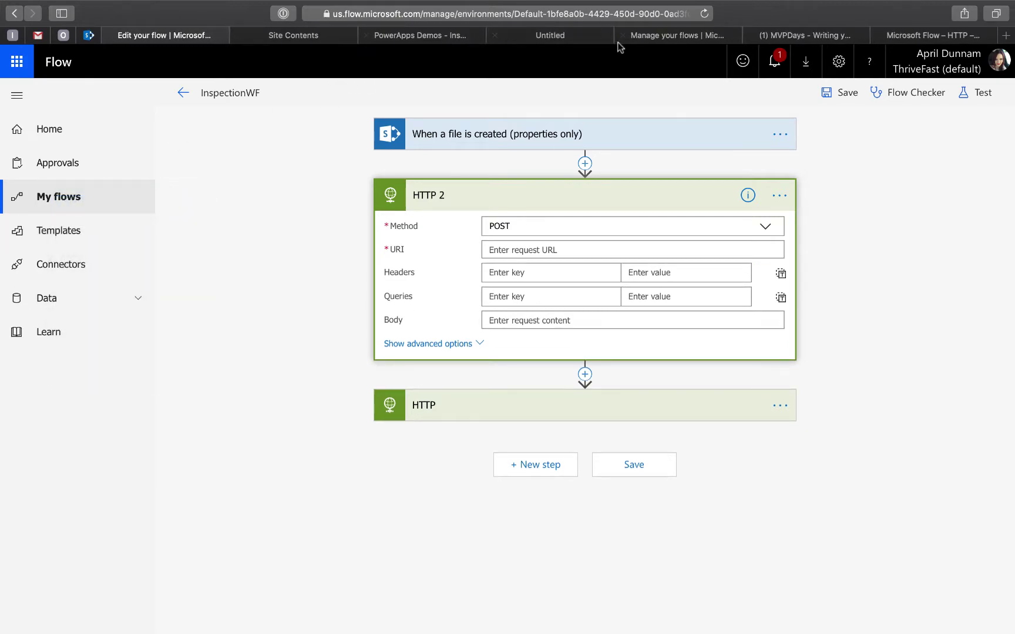
{"action": "left_click", "coordinate": [558, 39]}
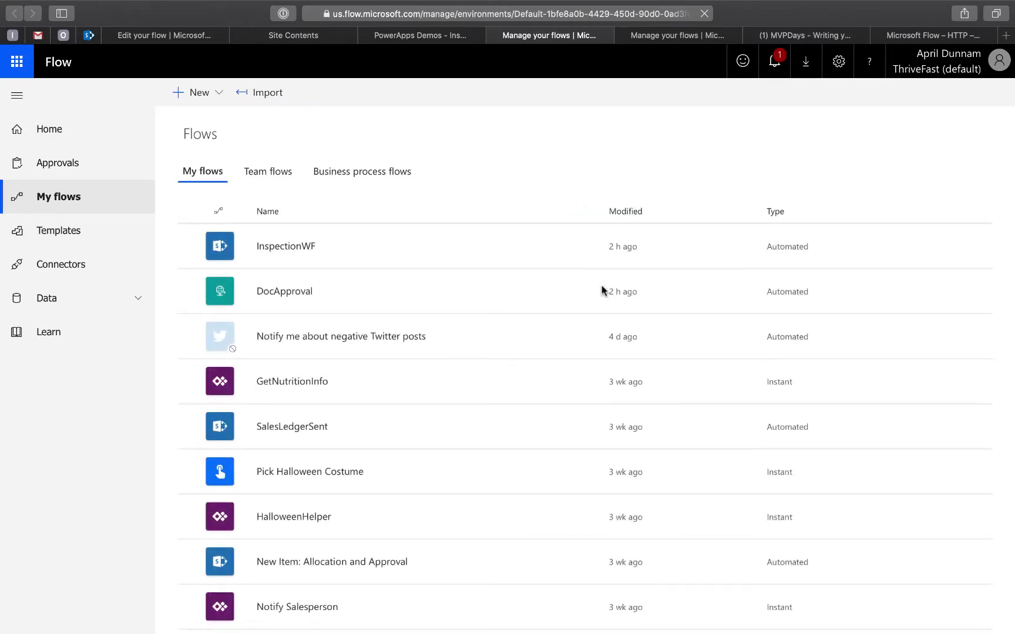
{"action": "left_click", "coordinate": [590, 294]}
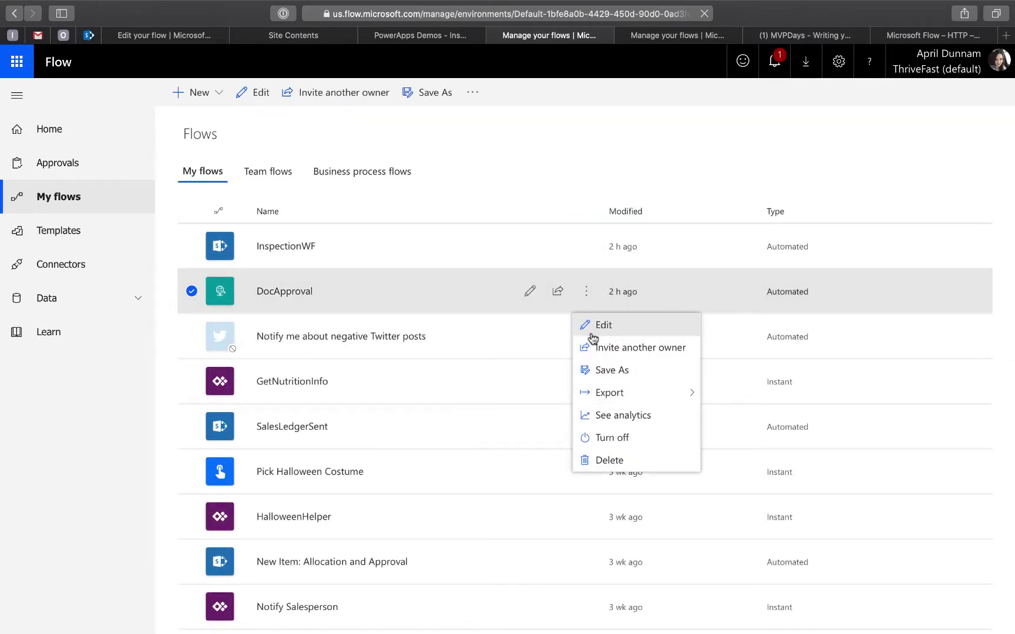
{"action": "left_click", "coordinate": [593, 324]}
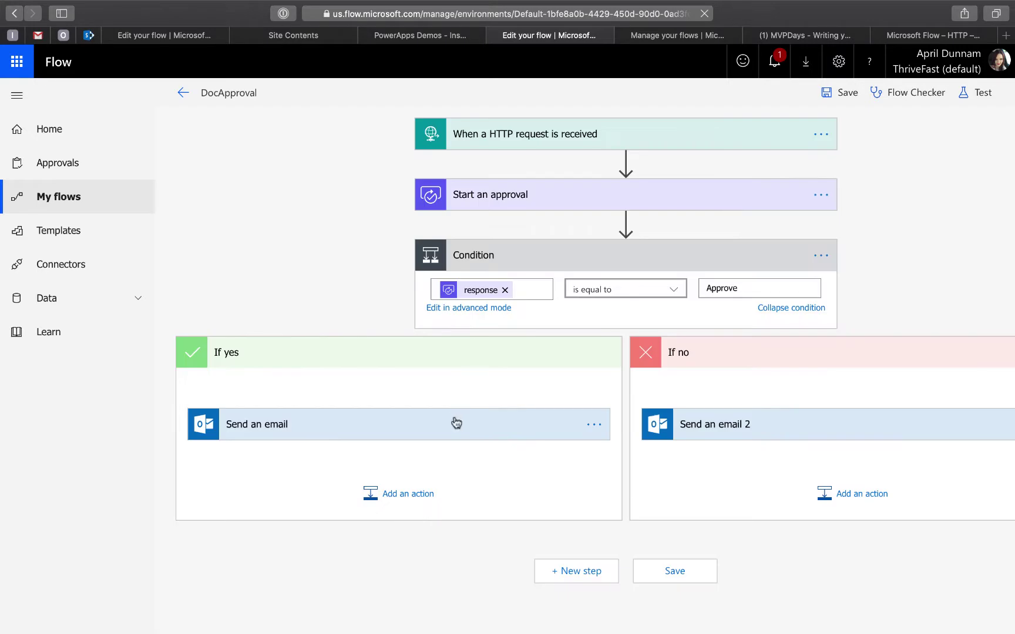
{"action": "left_click", "coordinate": [586, 141]}
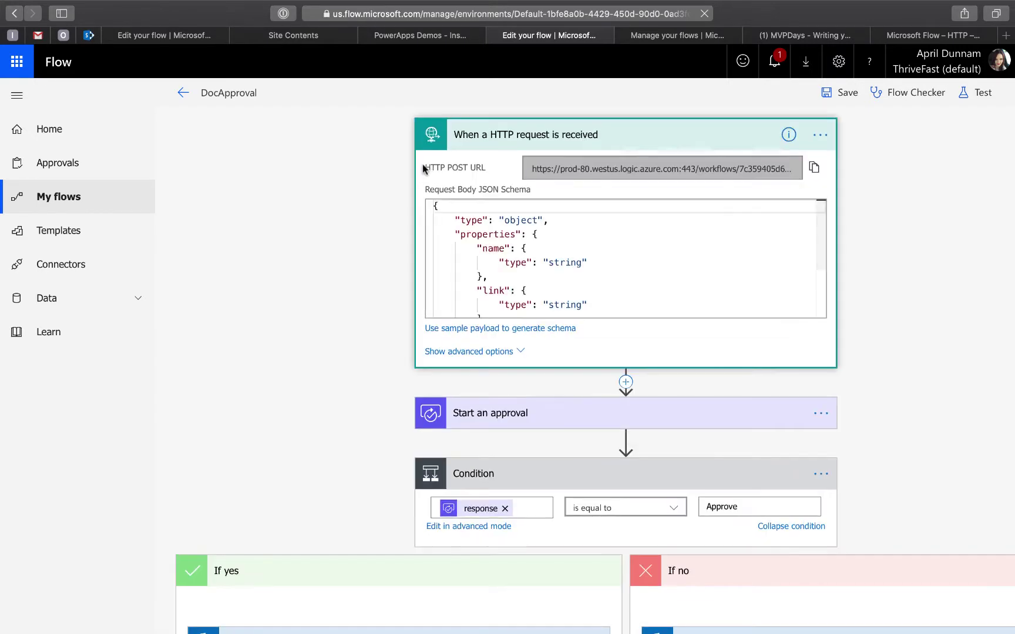
{"action": "left_click", "coordinate": [813, 168]}
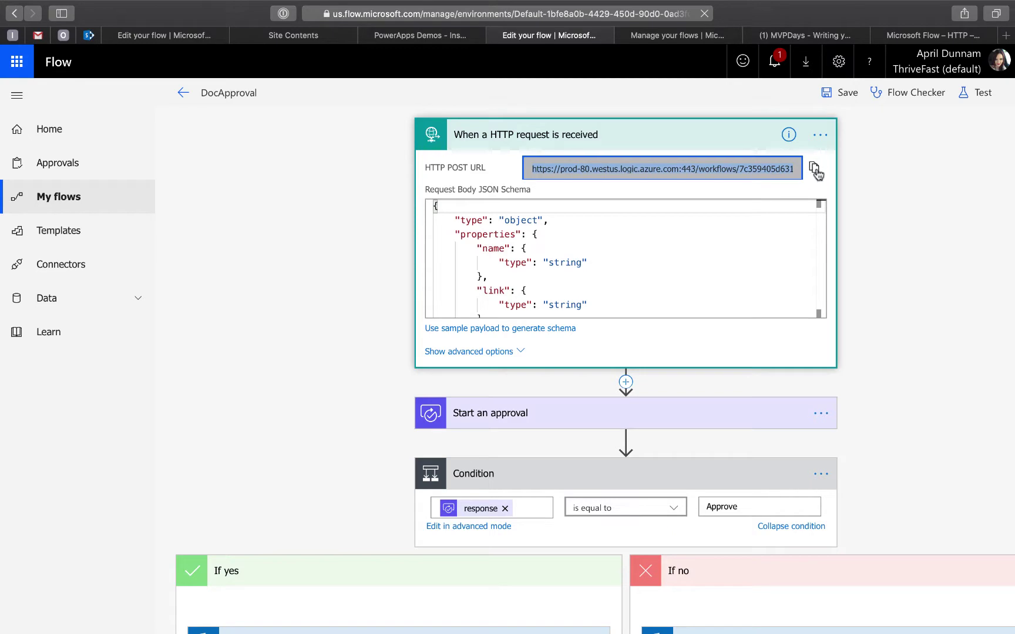
- Paste the DocApproval URL into the HTTP 2 URI and review the existing HTTP step's body
{"action": "left_click", "coordinate": [148, 35]}
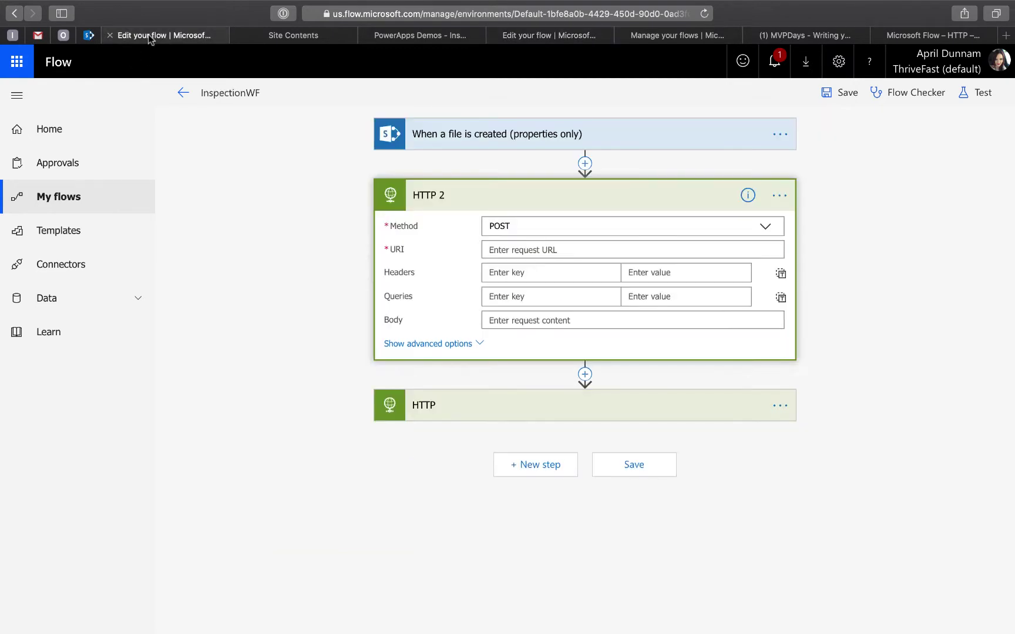
{"action": "right_click", "coordinate": [531, 249]}
{"action": "left_click", "coordinate": [571, 282]}
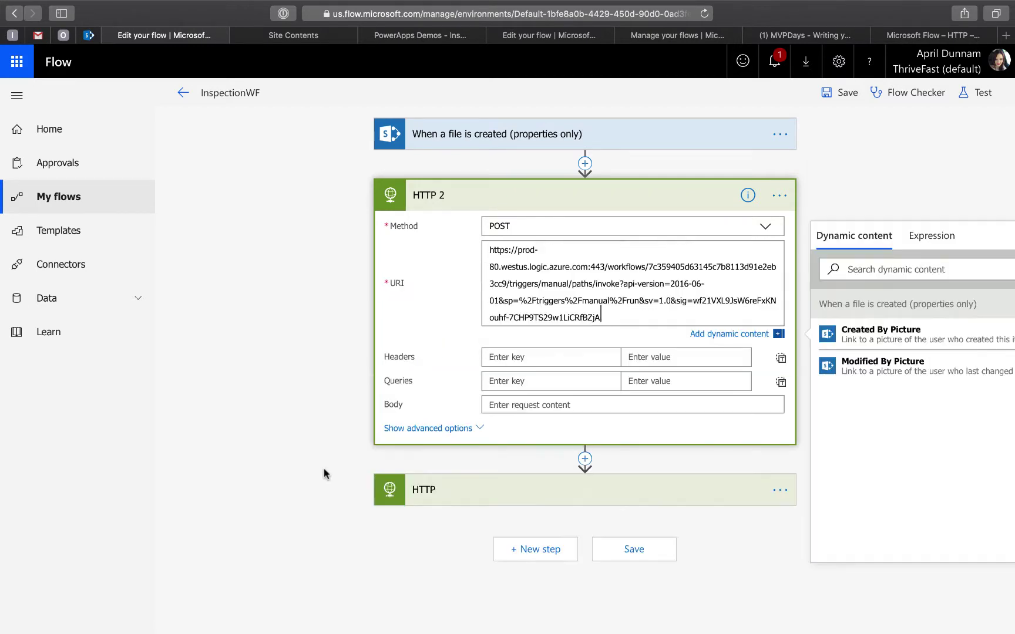
{"action": "left_click", "coordinate": [561, 405]}
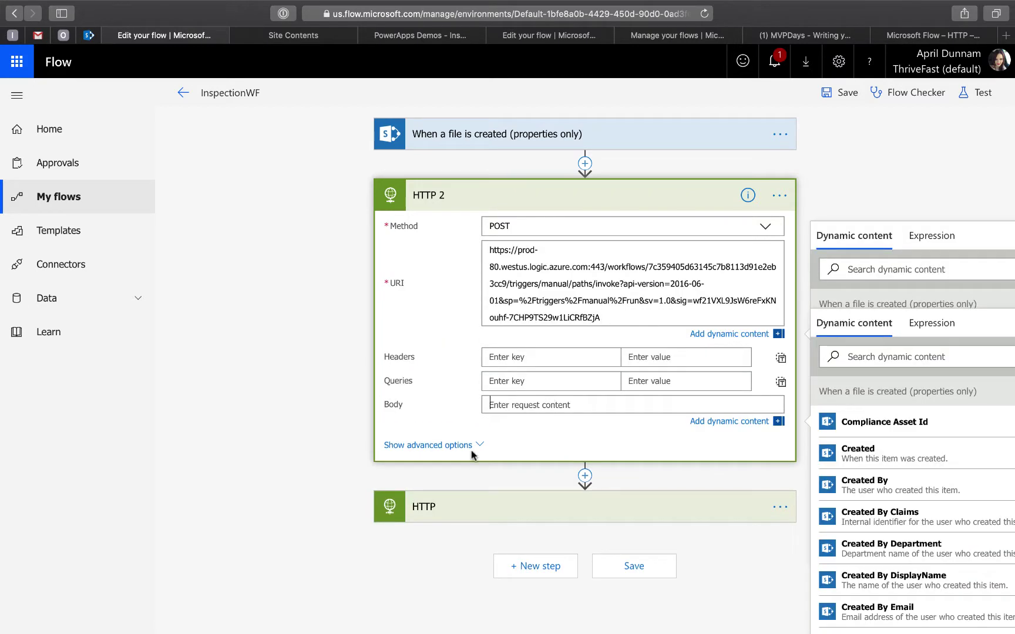
{"action": "scroll", "coordinate": [292, 379], "scroll_direction": "down", "scroll_amount": 5}
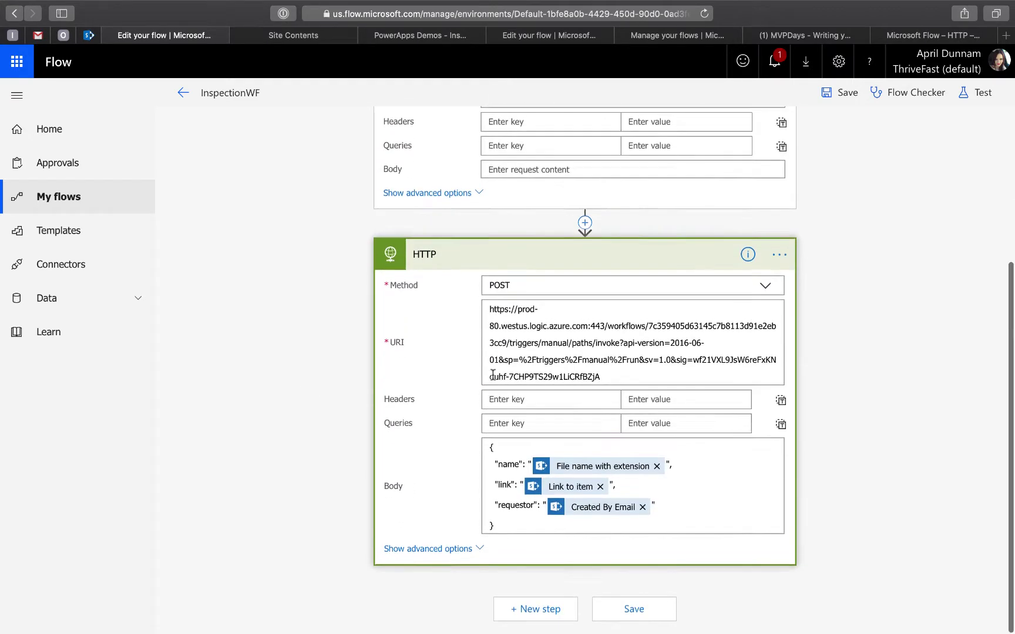
{"action": "left_click", "coordinate": [499, 465]}
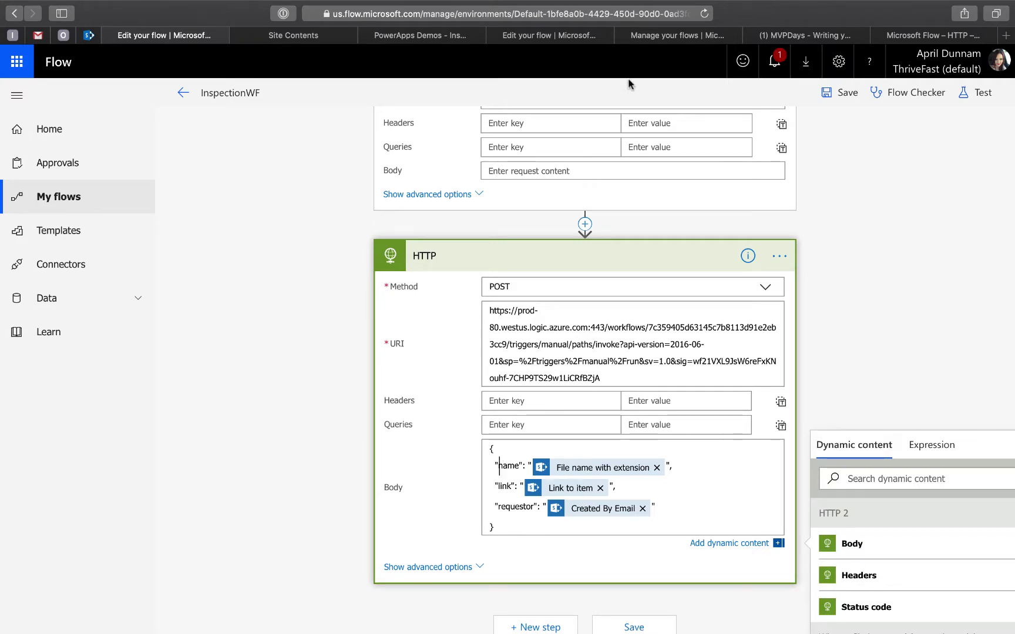
- Compare with DocApproval's schema and edit the body's name, link and requestor entries before leaving the editor
{"action": "left_click", "coordinate": [556, 36]}
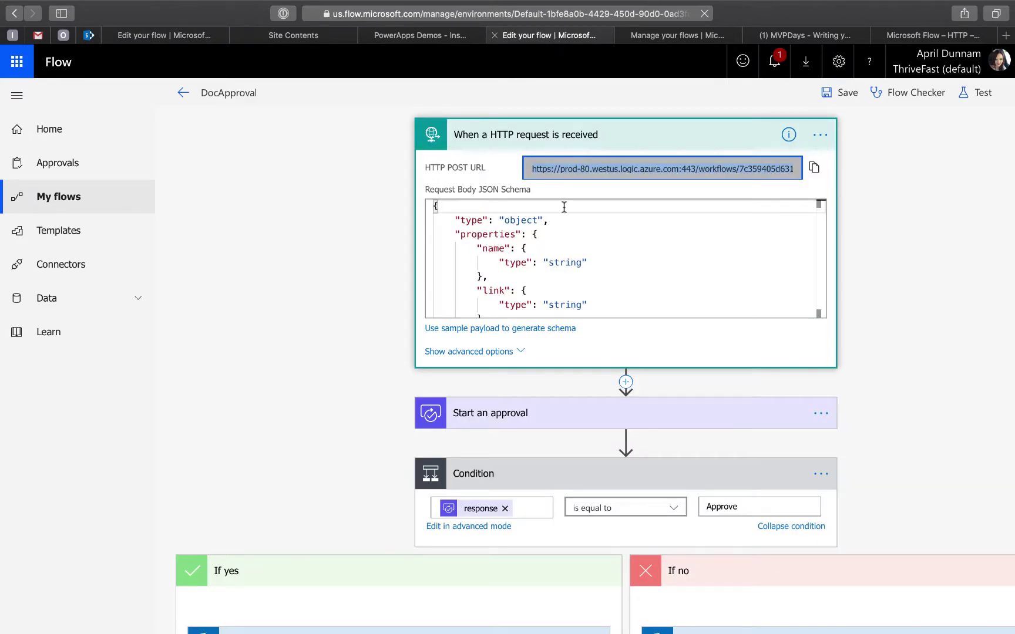
{"action": "scroll", "coordinate": [475, 261], "scroll_direction": "down", "scroll_amount": 1}
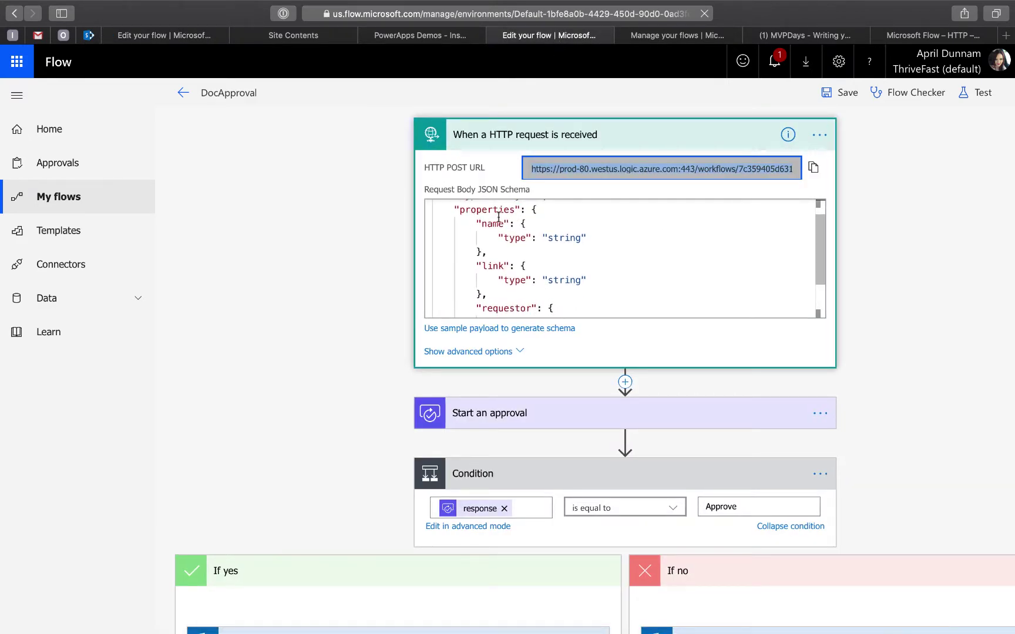
{"action": "left_click", "coordinate": [146, 39]}
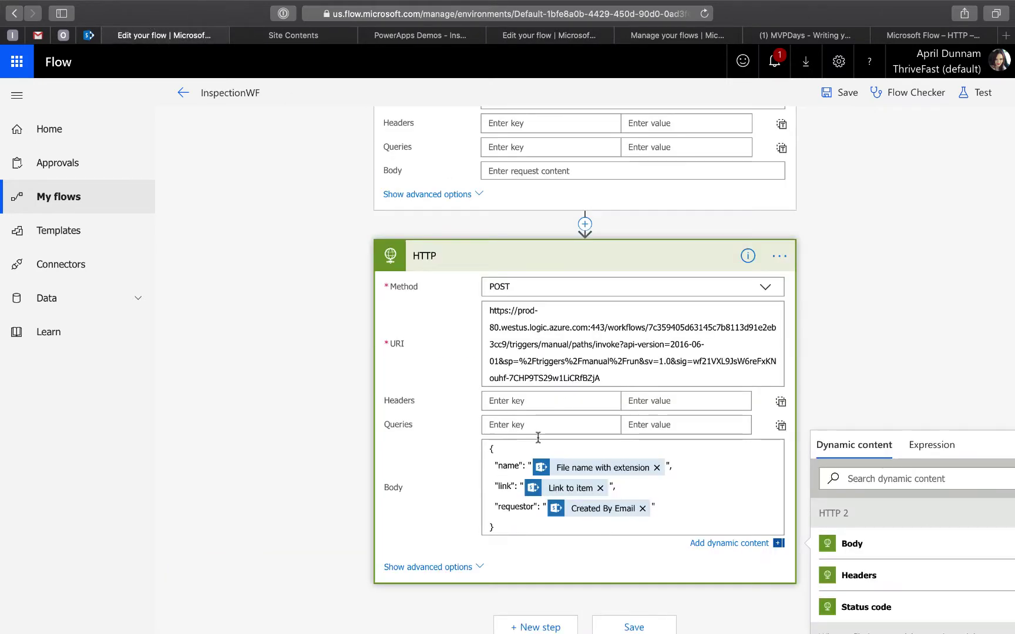
{"action": "scroll", "coordinate": [496, 502], "scroll_direction": "down", "scroll_amount": 5}
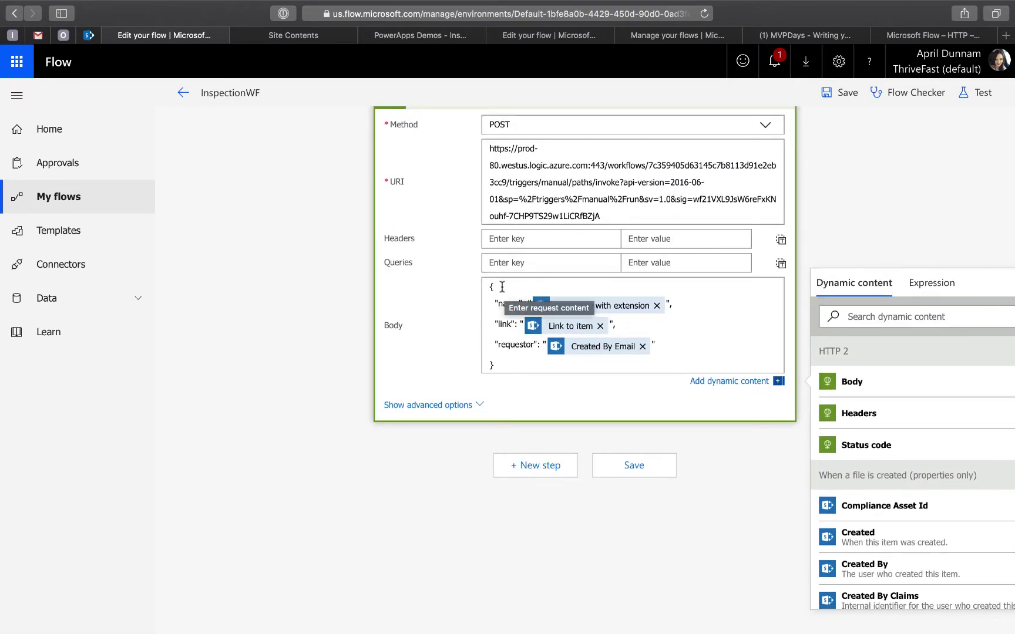
{"action": "left_click_drag", "start_coordinate": [502, 283], "coordinate": [475, 284]}
{"action": "left_click", "coordinate": [503, 302]}
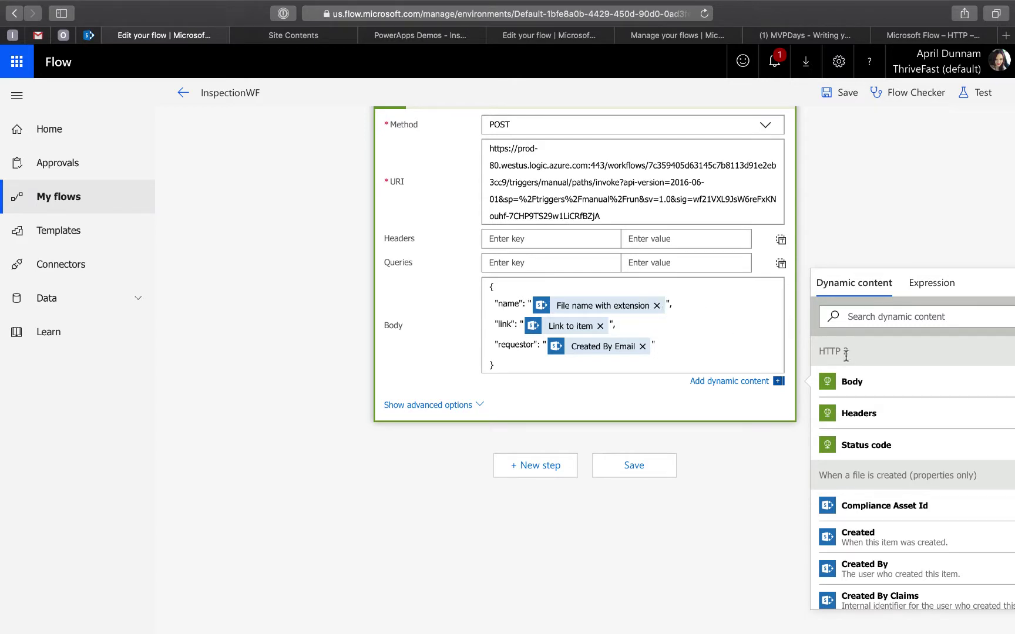
{"action": "scroll", "coordinate": [850, 360], "scroll_direction": "down", "scroll_amount": 3}
{"action": "scroll", "coordinate": [862, 219], "scroll_direction": "down", "scroll_amount": 1}
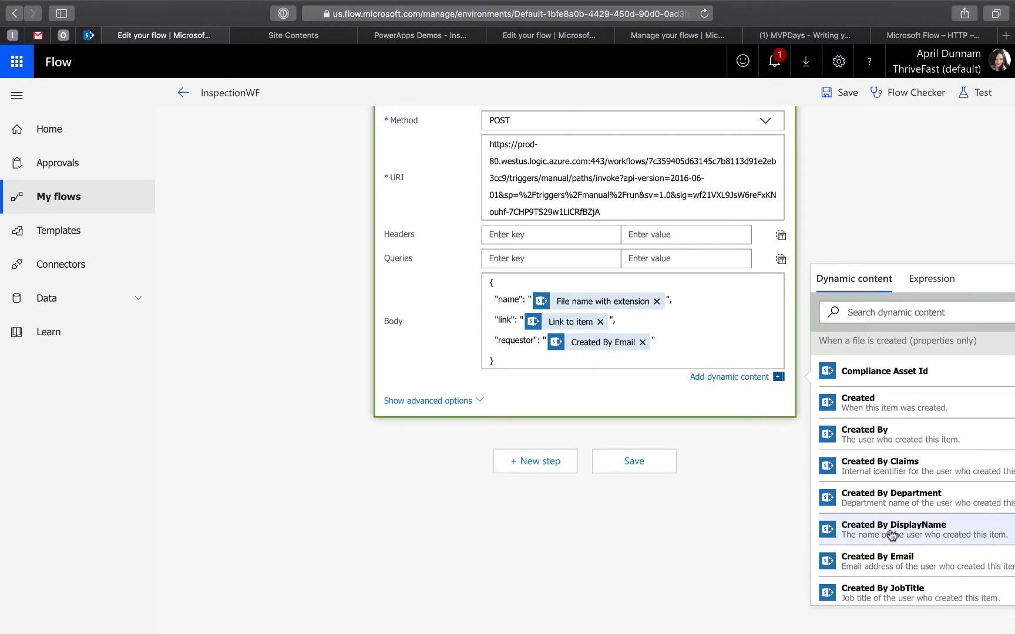
{"action": "scroll", "coordinate": [892, 526], "scroll_direction": "down", "scroll_amount": 3}
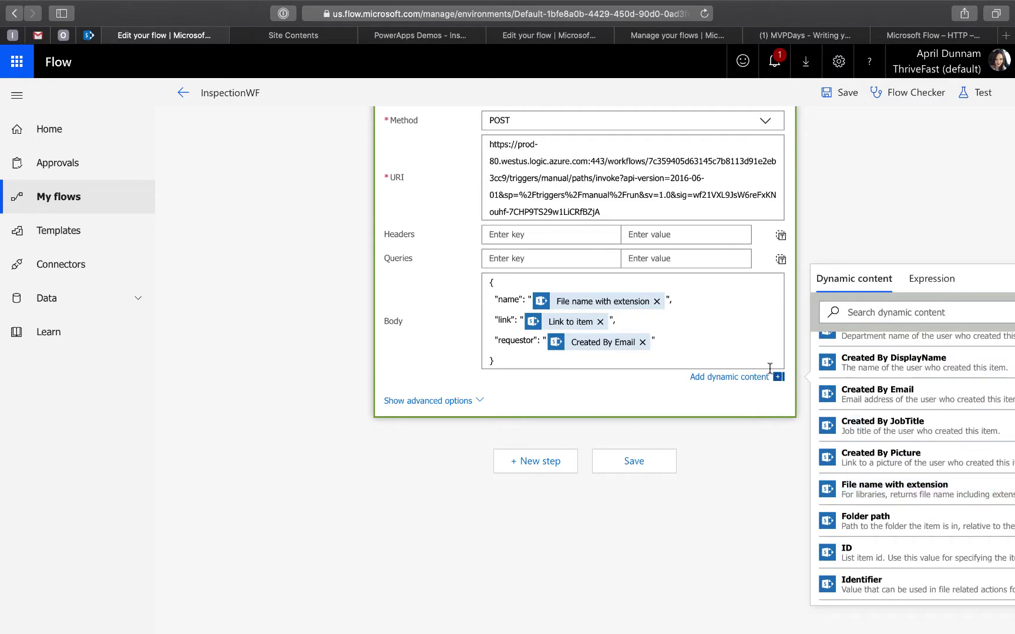
{"action": "type", "text": ","}
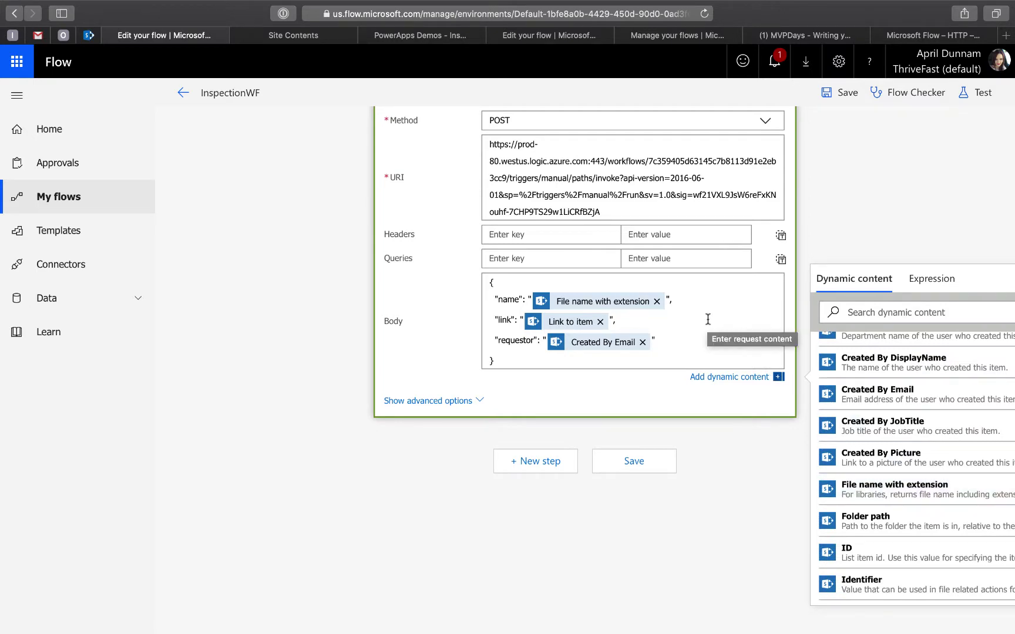
{"action": "type", "text": ","}
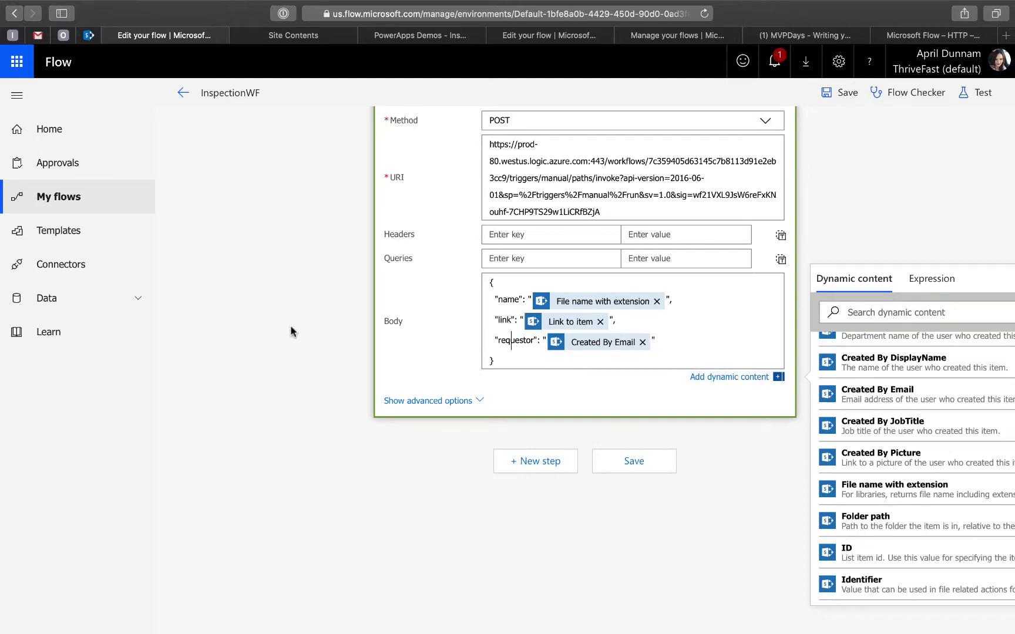
{"action": "scroll", "coordinate": [291, 325], "scroll_direction": "up", "scroll_amount": 2}
{"action": "scroll", "coordinate": [292, 333], "scroll_direction": "up", "scroll_amount": 6}
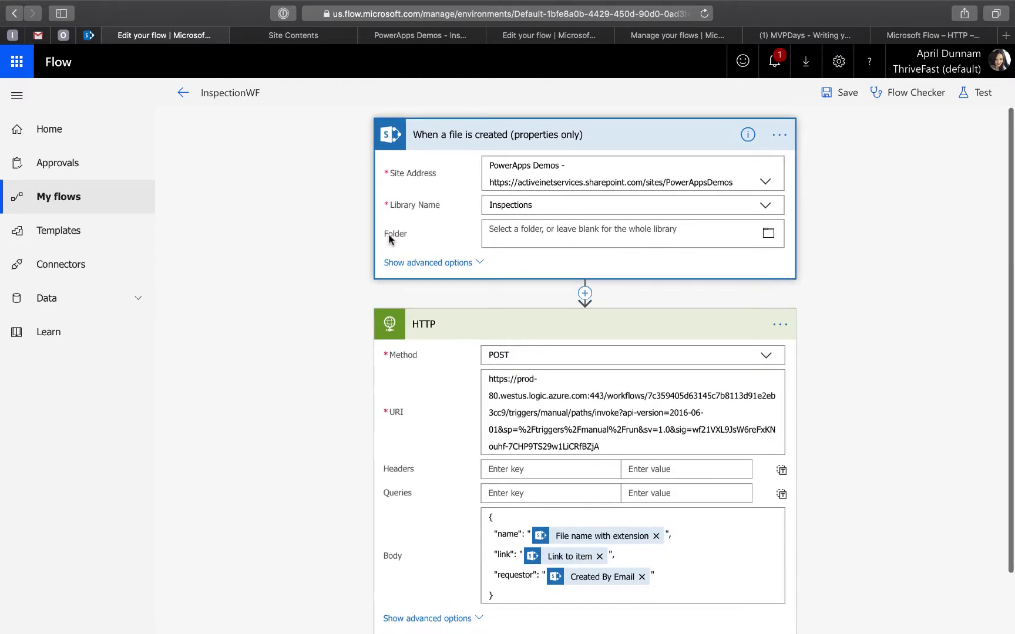
{"action": "left_click", "coordinate": [185, 94]}
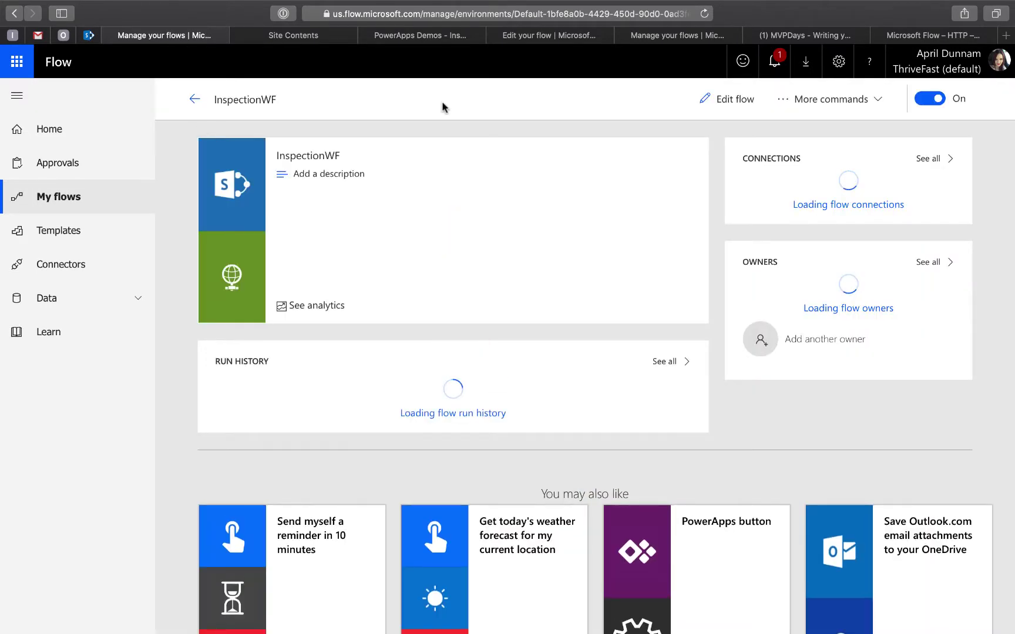
- Upload ThriveFastPortfolio.pdf from the Desktop into the SharePoint Inspections library, then return to InspectionWF
{"action": "left_click", "coordinate": [395, 37]}
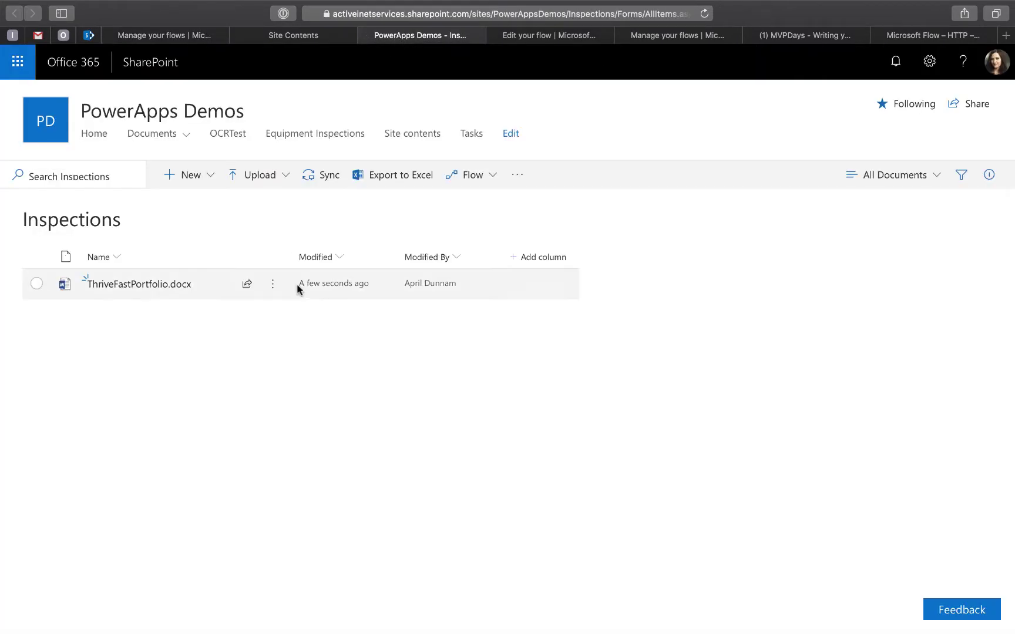
{"action": "left_click", "coordinate": [253, 182]}
{"action": "left_click", "coordinate": [256, 204]}
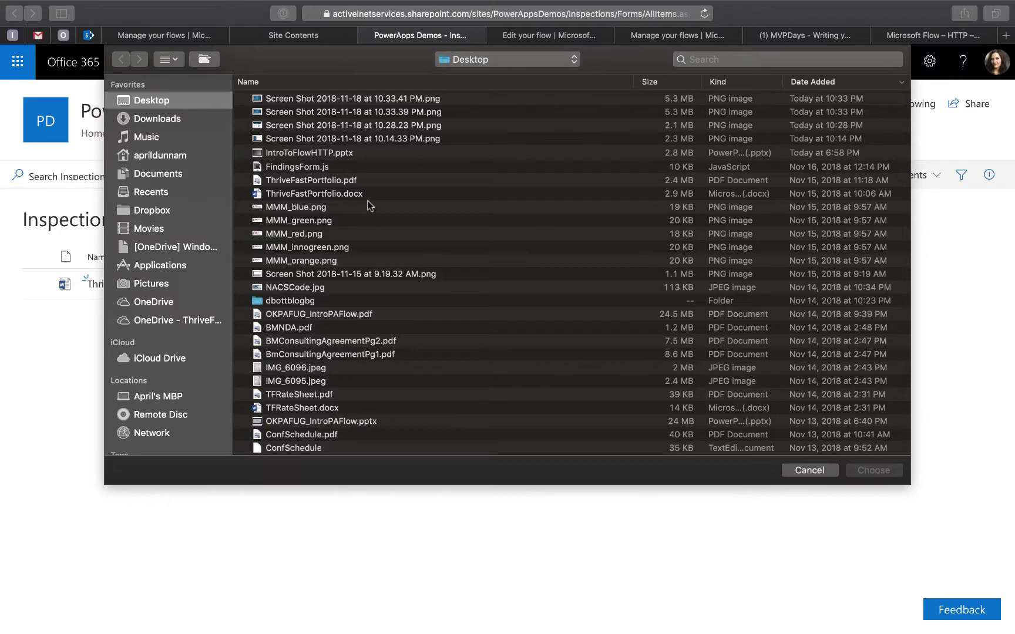
{"action": "left_click", "coordinate": [370, 181]}
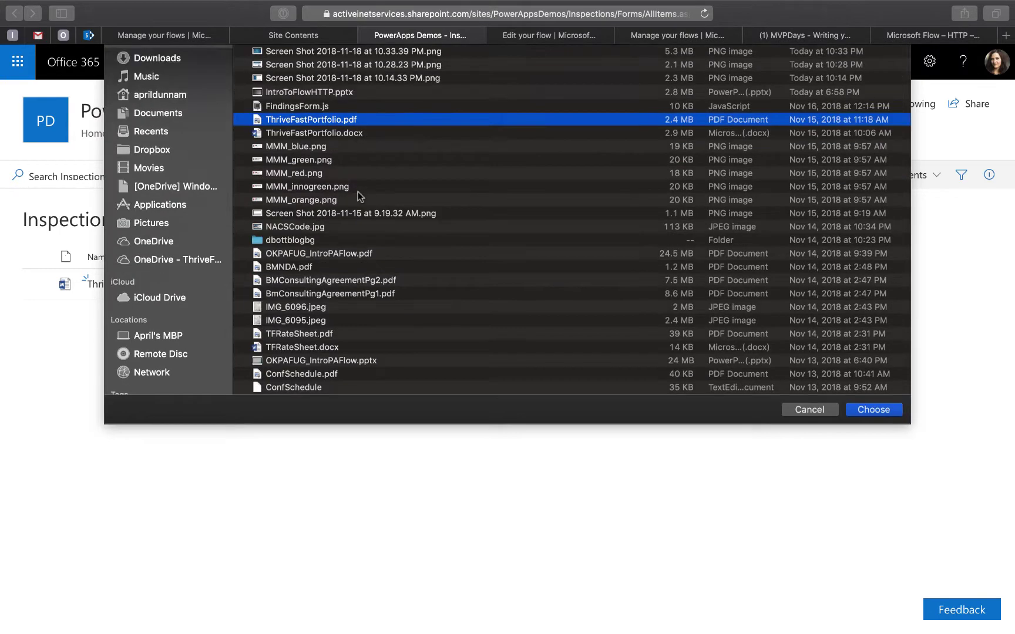
{"action": "double_click", "coordinate": [359, 183]}
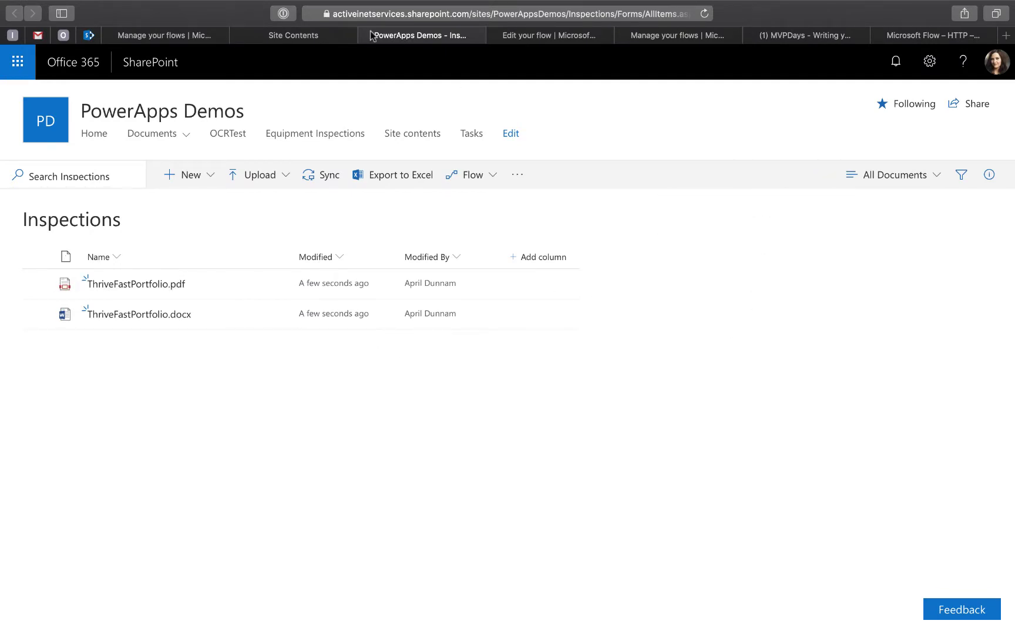
{"action": "left_click", "coordinate": [176, 35]}
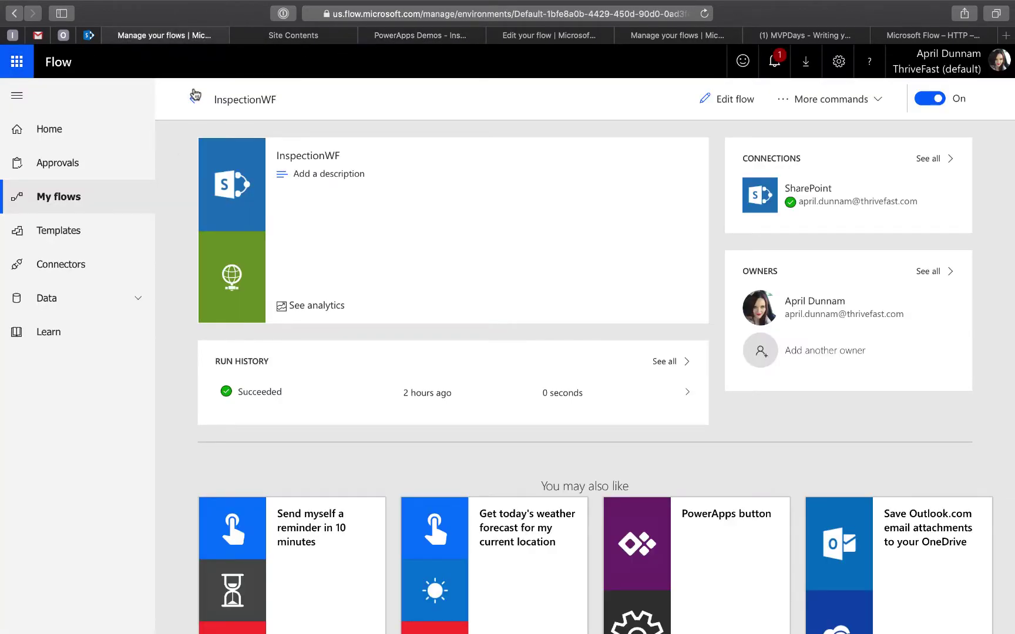
- Reload InspectionWF, open its newest succeeded run, then open the resulting approval email
{"action": "left_click", "coordinate": [704, 13]}
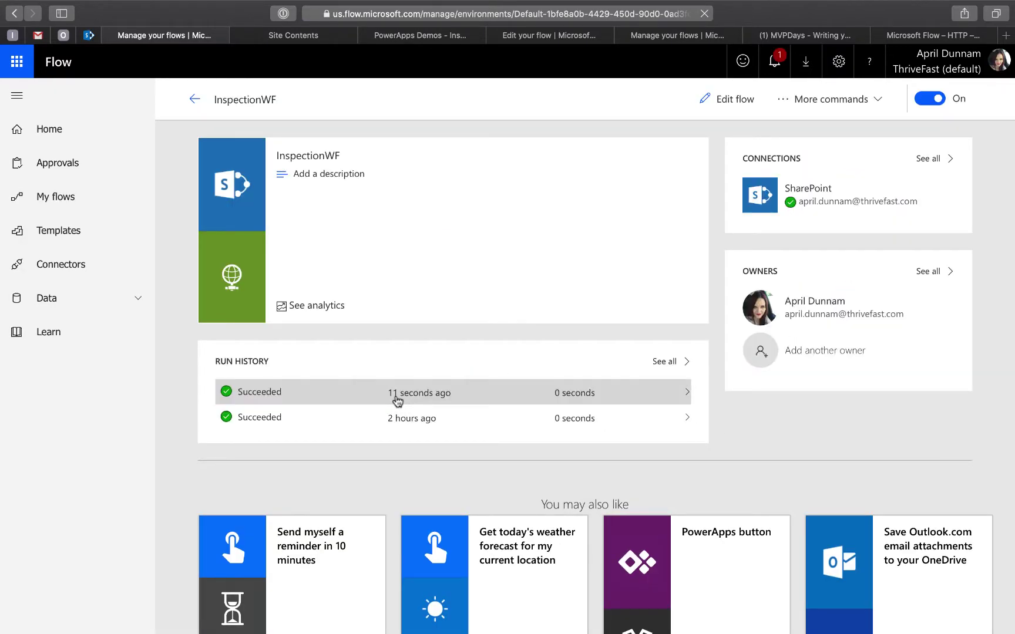
{"action": "left_click", "coordinate": [398, 393]}
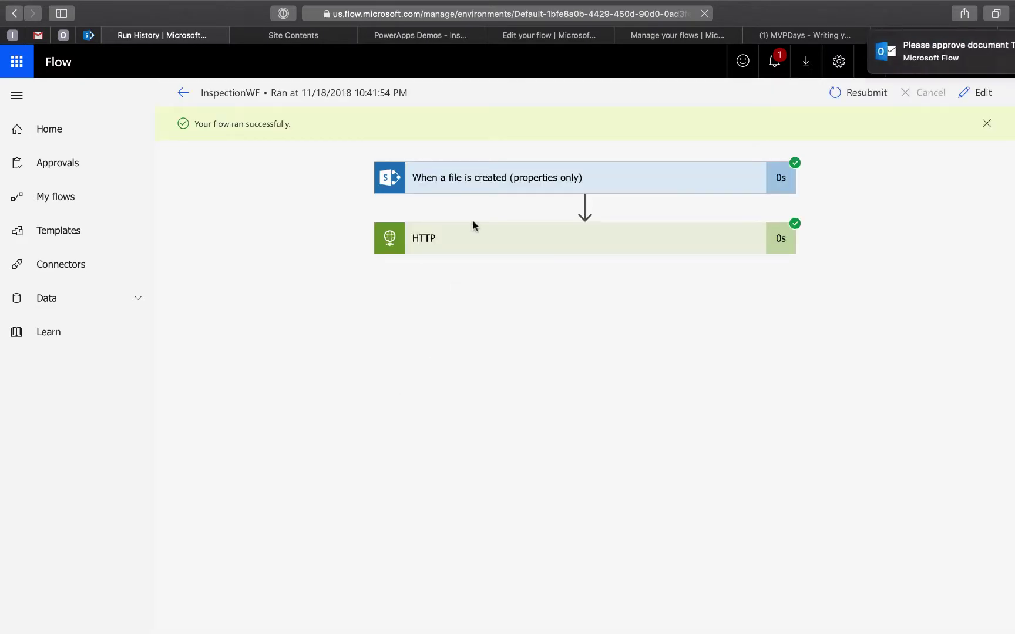
{"action": "left_click", "coordinate": [901, 54]}
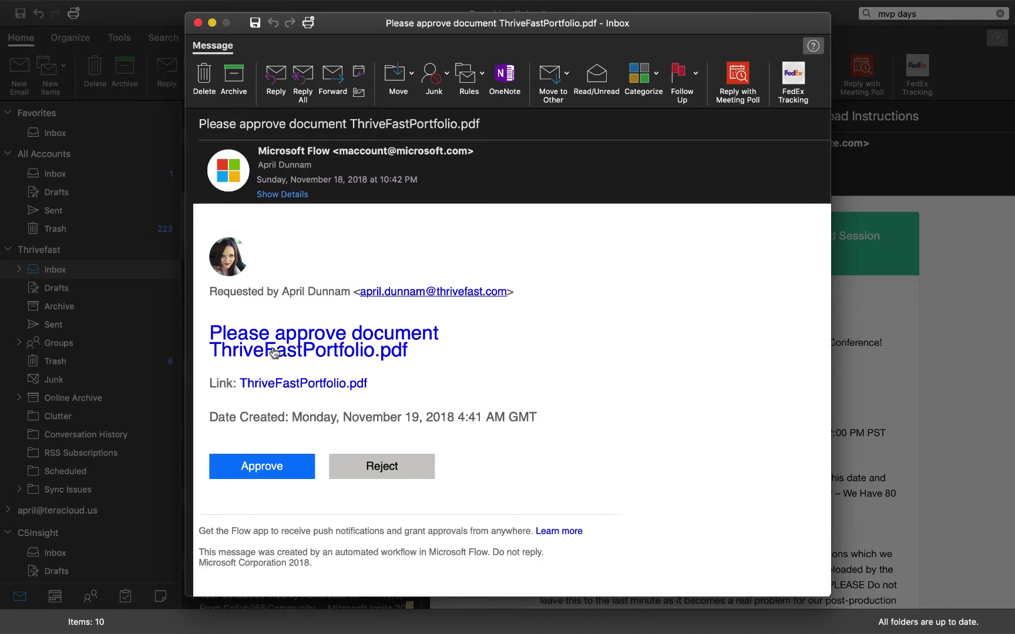
- Highlight the requester's name in the approval email, then switch desktops to the Flow Approvals page
{"action": "left_click_drag", "start_coordinate": [296, 290], "coordinate": [339, 286]}
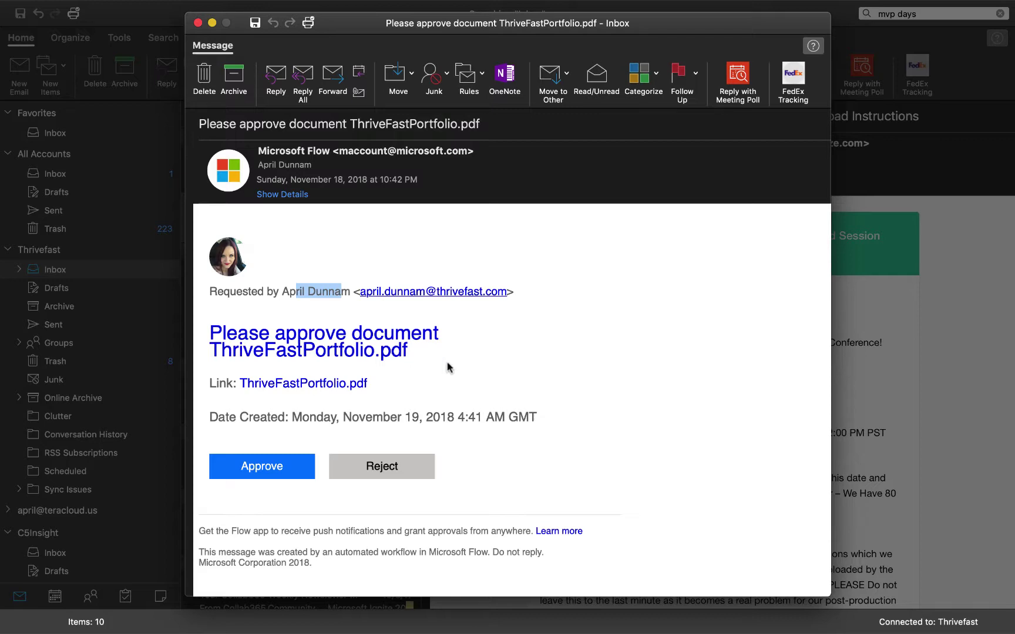
{"action": "key", "text": "ctrl+Right"}
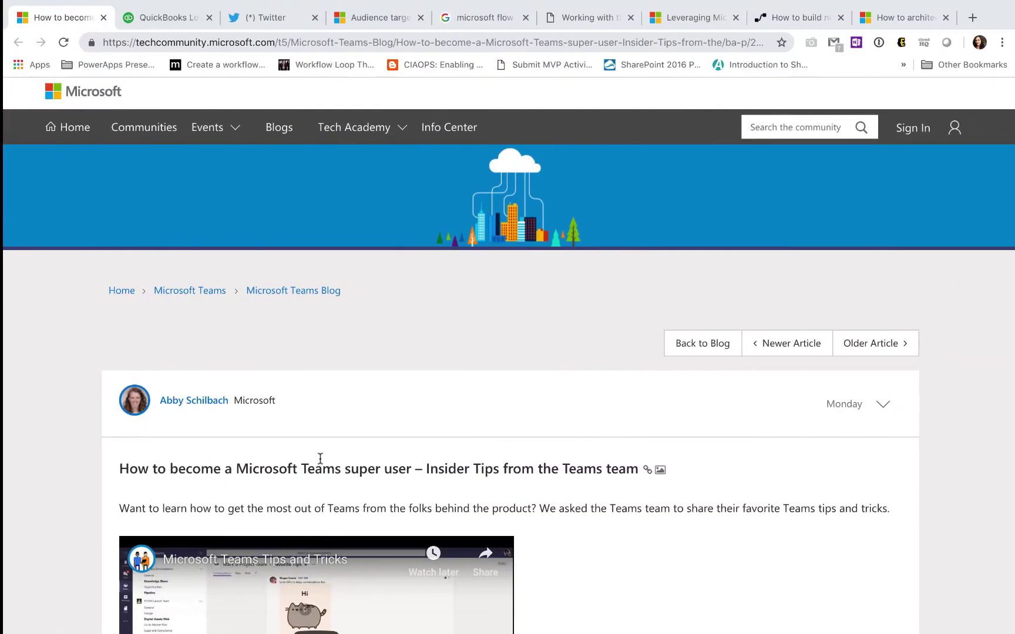
{"action": "key", "text": "ctrl+Left"}
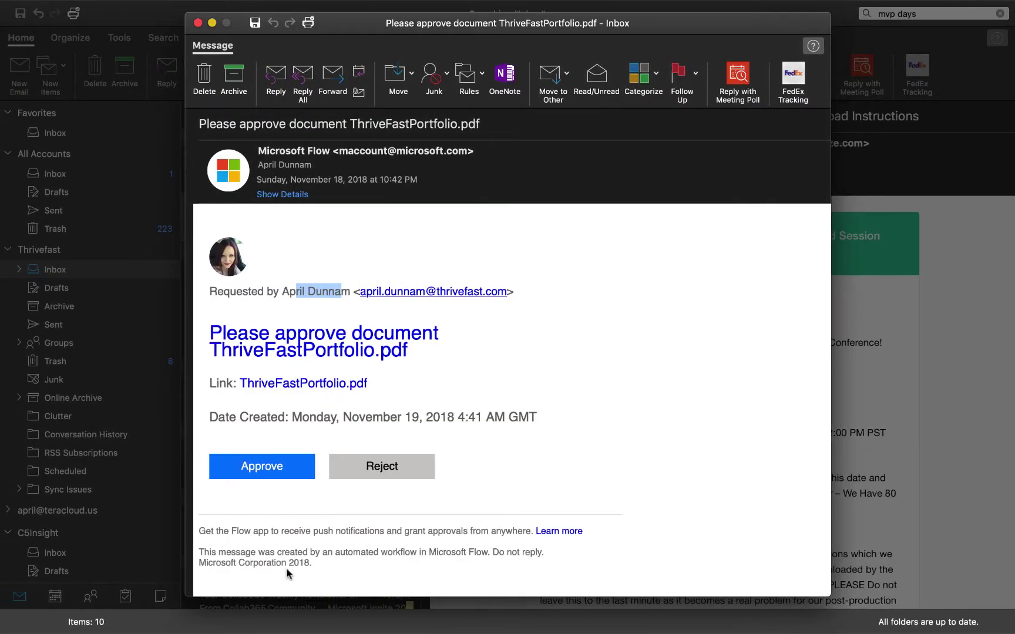
{"action": "key", "text": "ctrl+Left"}
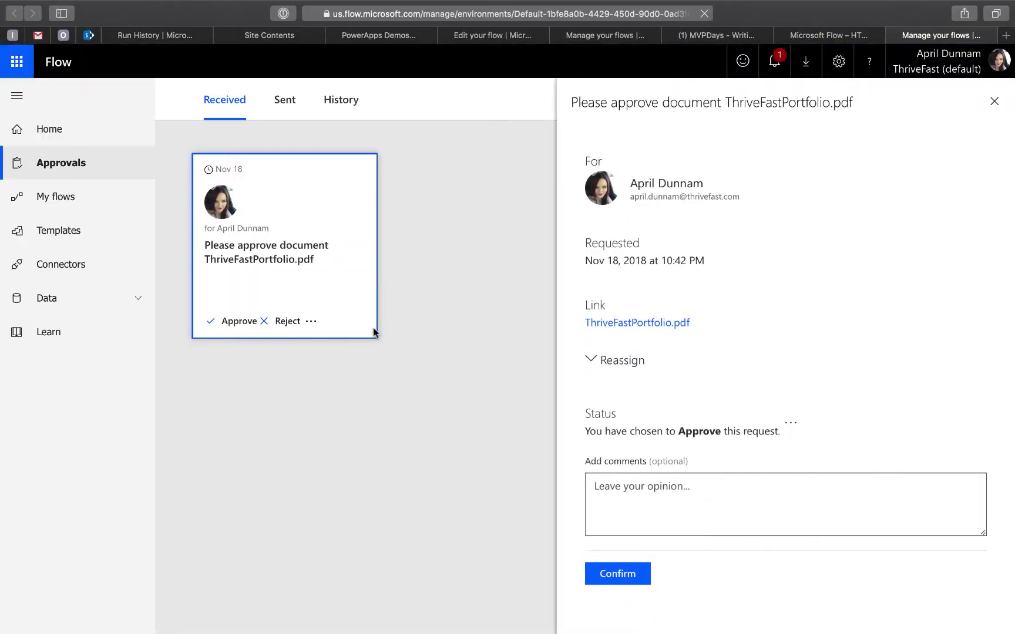
- Approve the ThriveFastPortfolio.pdf request and open the latest DocApproval run
{"action": "left_click", "coordinate": [637, 580]}
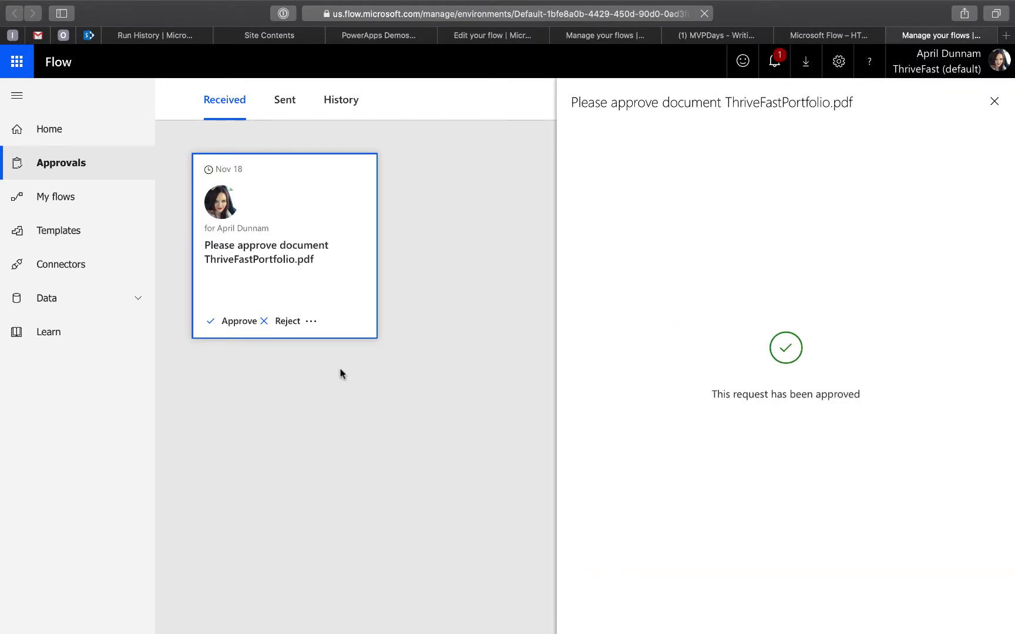
{"action": "left_click", "coordinate": [69, 203]}
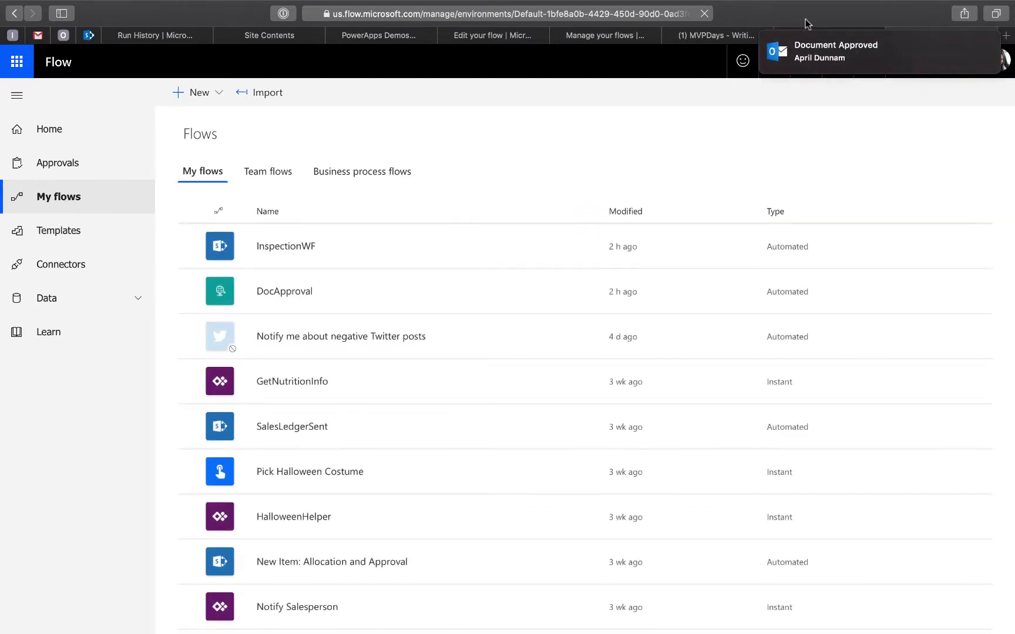
{"action": "left_click", "coordinate": [283, 292]}
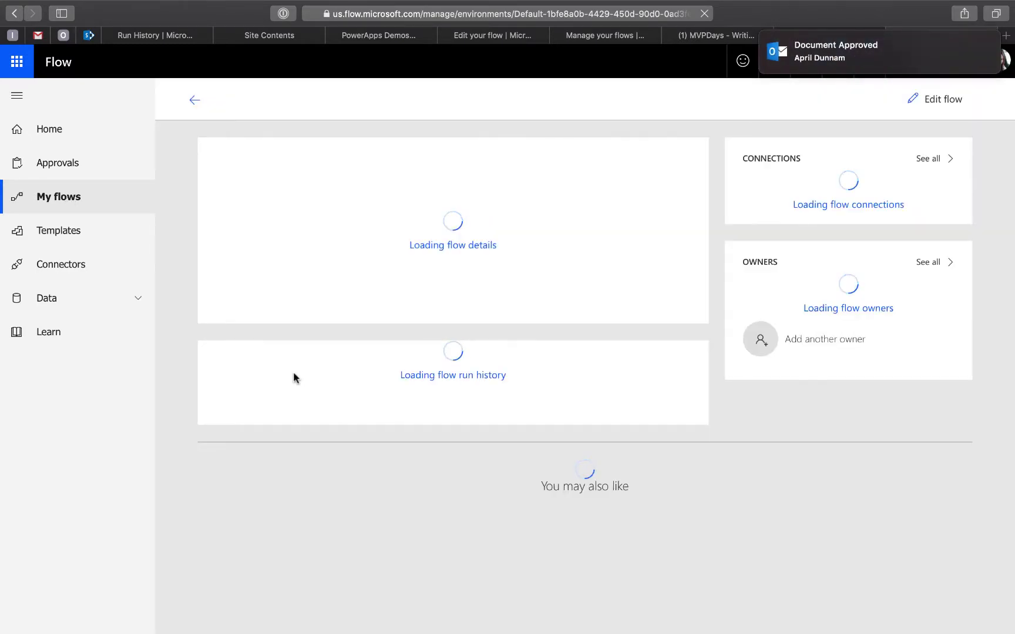
{"action": "left_click", "coordinate": [263, 393]}
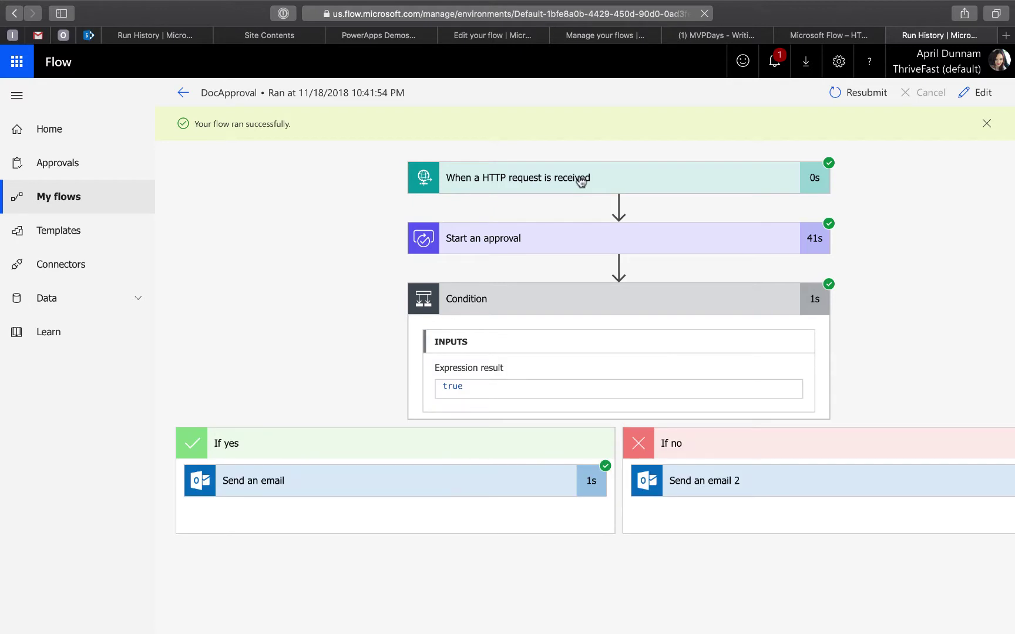
- Expand the HTTP trigger, Start an approval and Condition cards to review results, then return to My flows
{"action": "left_click", "coordinate": [584, 179]}
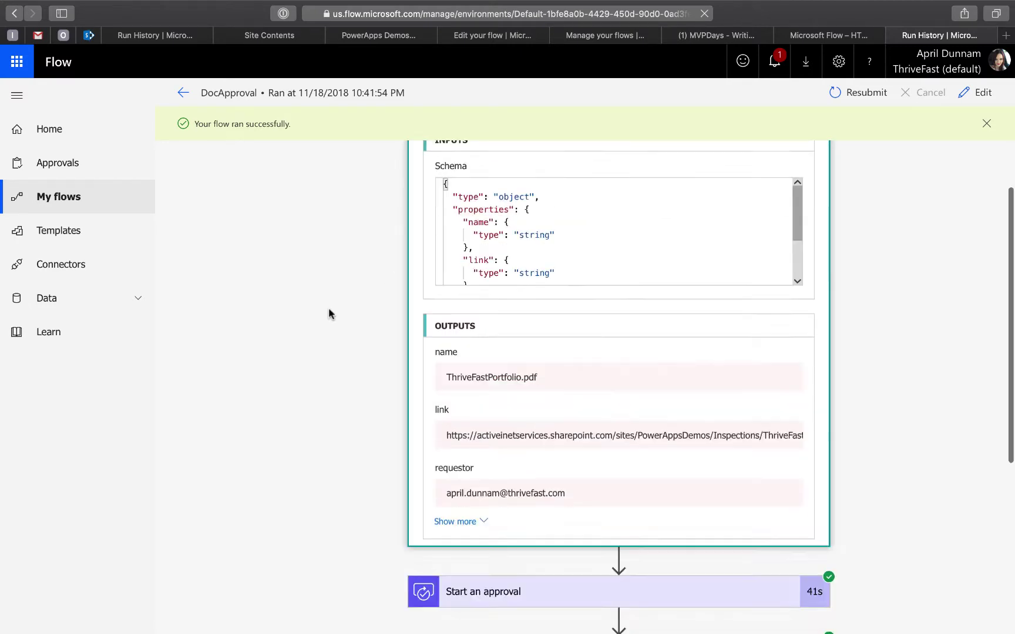
{"action": "scroll", "coordinate": [329, 314], "scroll_direction": "down", "scroll_amount": 3}
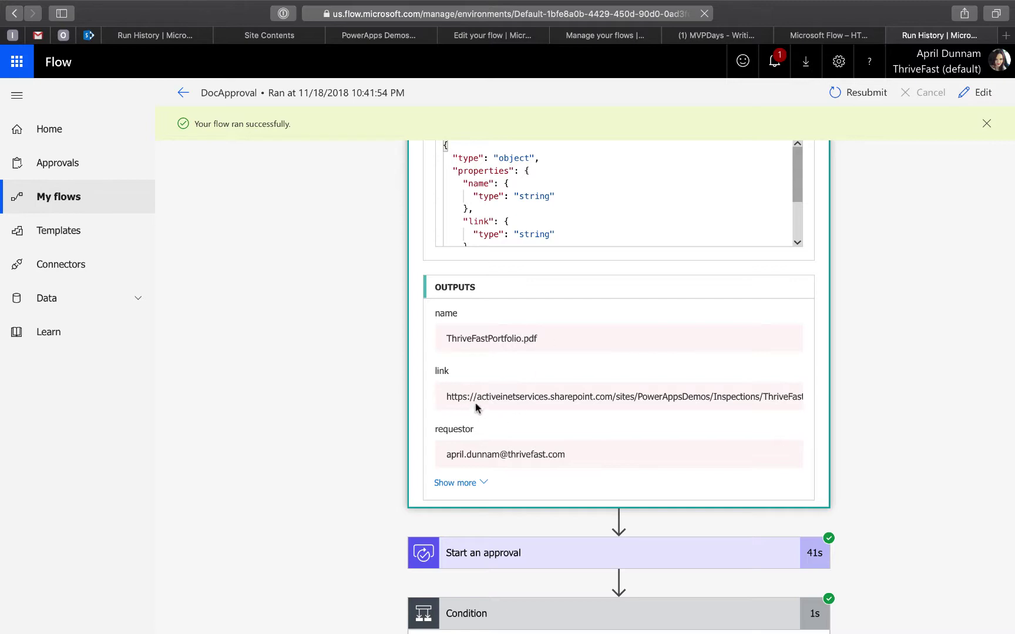
{"action": "left_click_drag", "start_coordinate": [485, 397], "coordinate": [879, 394]}
{"action": "left_click", "coordinate": [627, 457]}
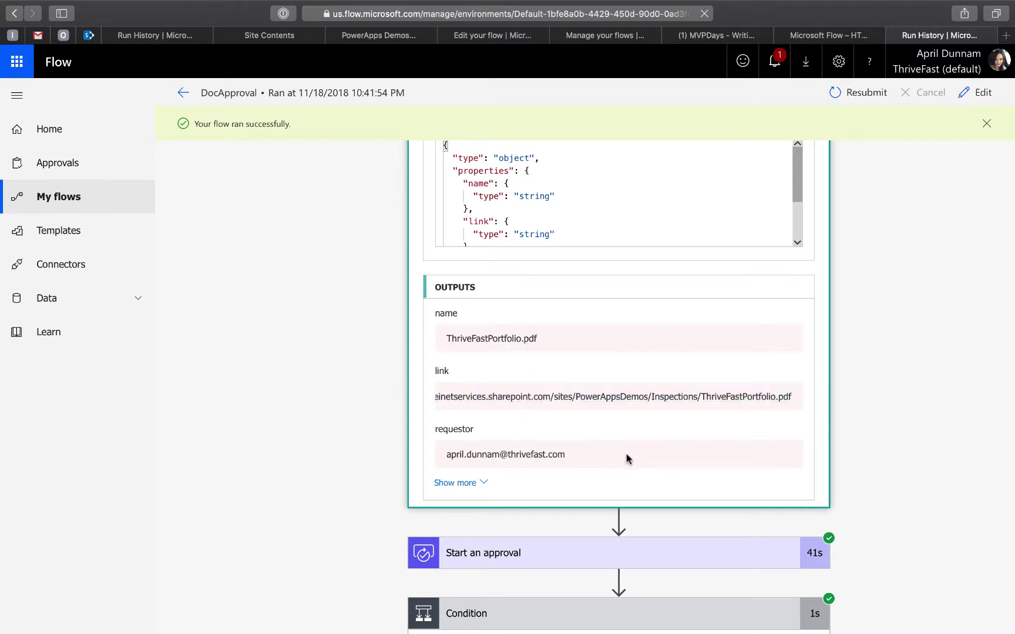
{"action": "scroll", "coordinate": [411, 412], "scroll_direction": "down", "scroll_amount": 3}
{"action": "left_click", "coordinate": [480, 444]}
{"action": "left_click", "coordinate": [522, 372]}
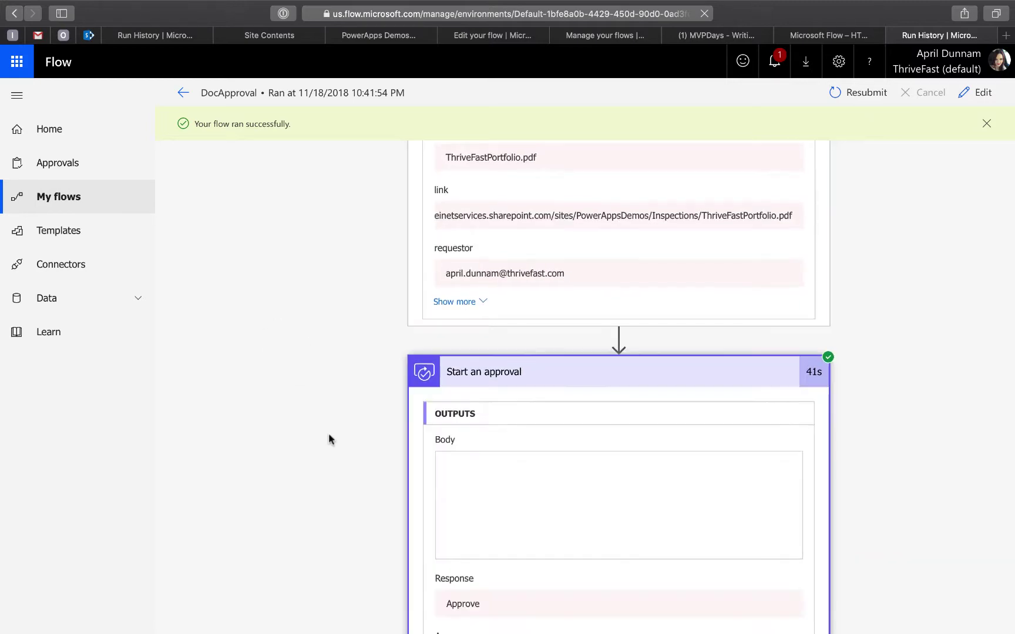
{"action": "scroll", "coordinate": [352, 399], "scroll_direction": "down", "scroll_amount": 3}
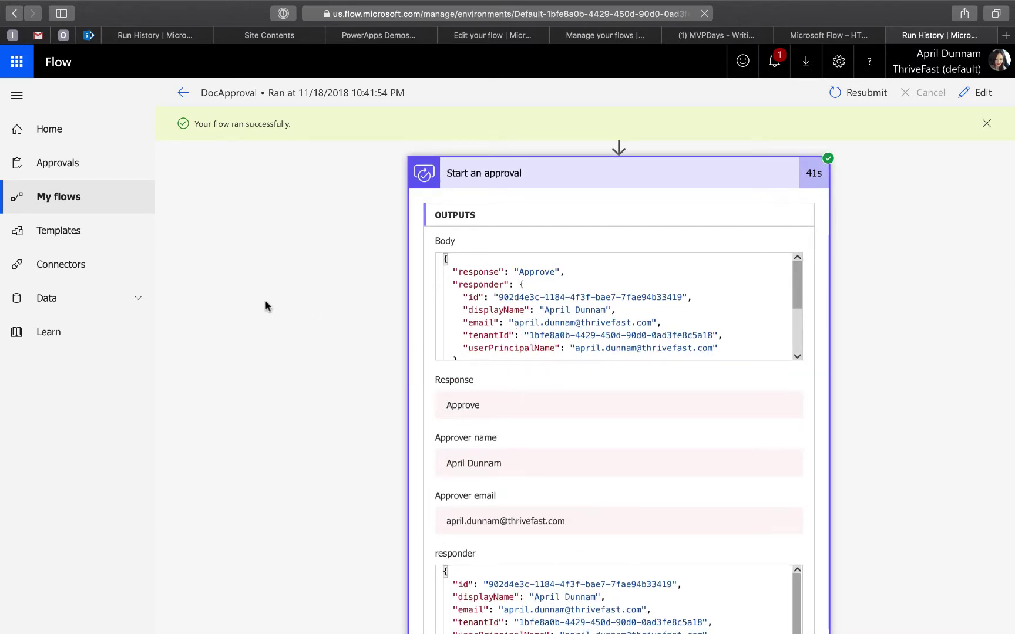
{"action": "scroll", "coordinate": [265, 306], "scroll_direction": "down", "scroll_amount": 10}
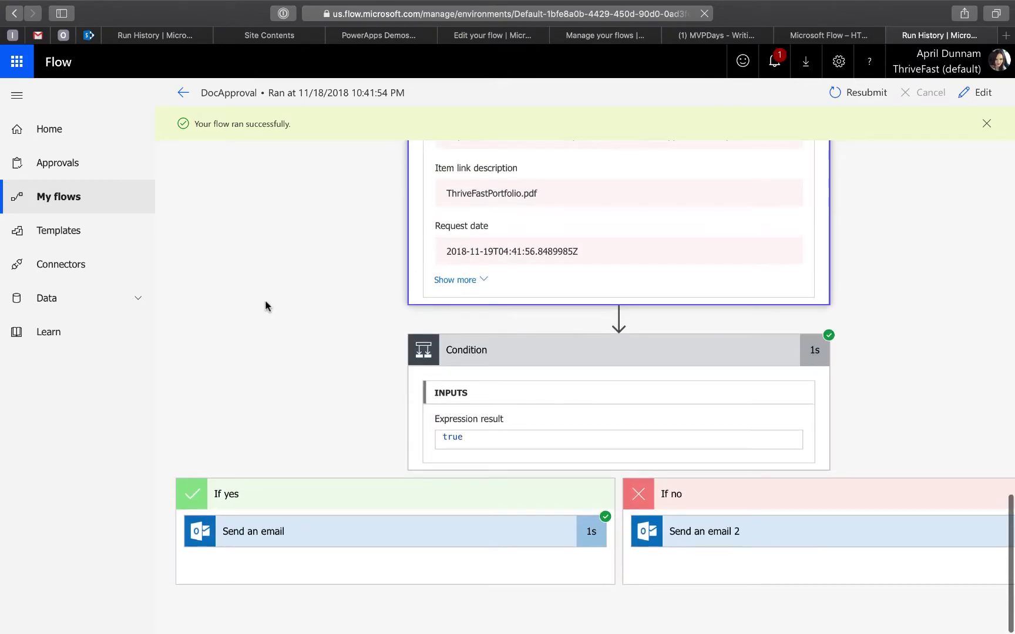
{"action": "left_click", "coordinate": [183, 93]}
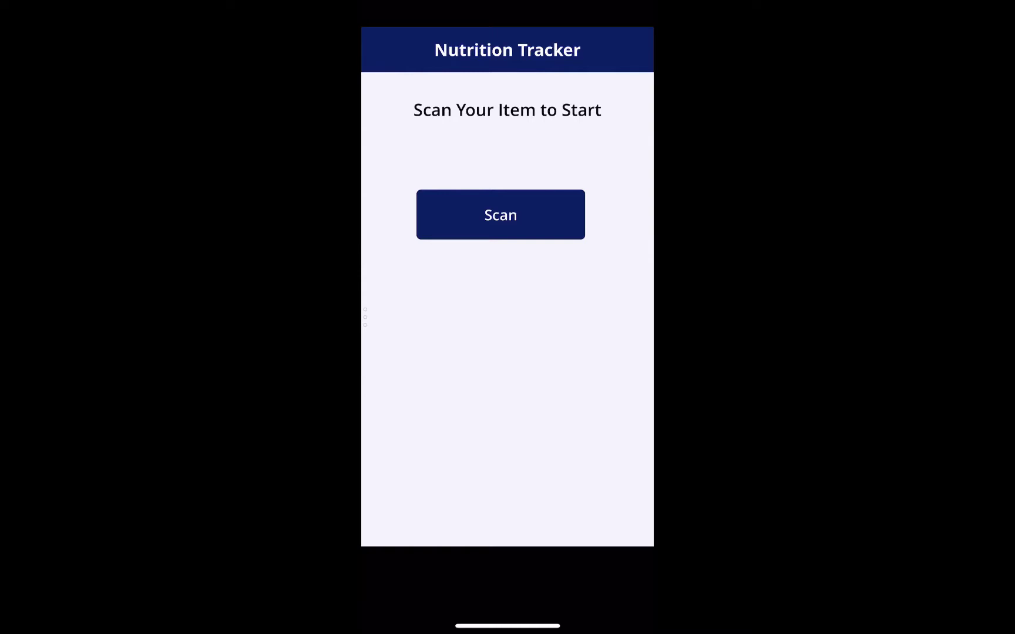
- Scan the Honey Roasted Peanuts barcode to show 280 calories, 13 carbs and 7 sugar
{"action": "left_click", "coordinate": [500, 214]}
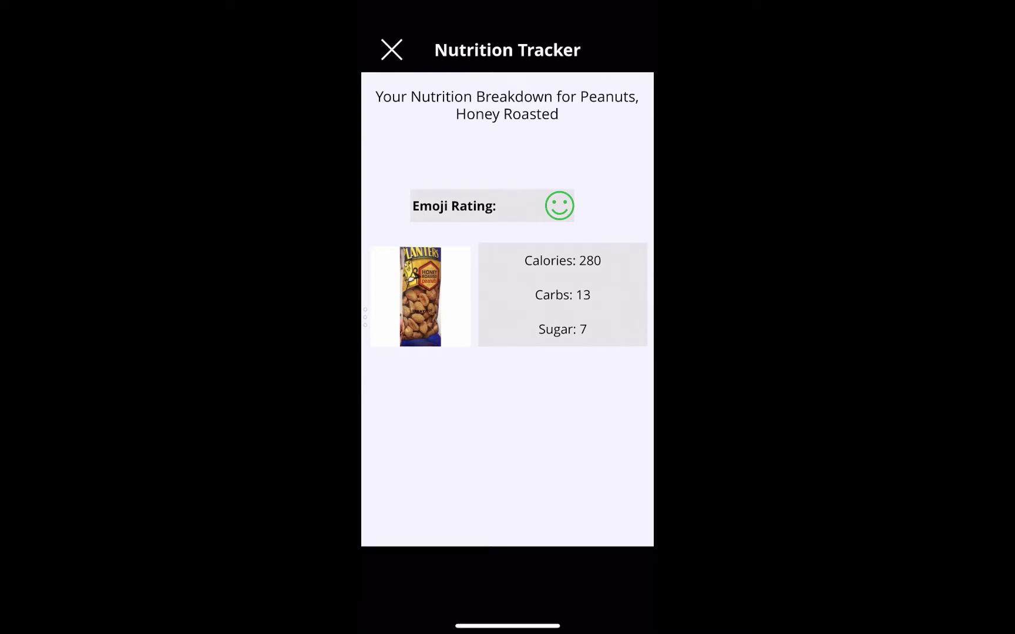
- Close the peanuts nutrition breakdown to return Nutrition Tracker to its Scan screen
{"action": "left_click", "coordinate": [392, 50]}
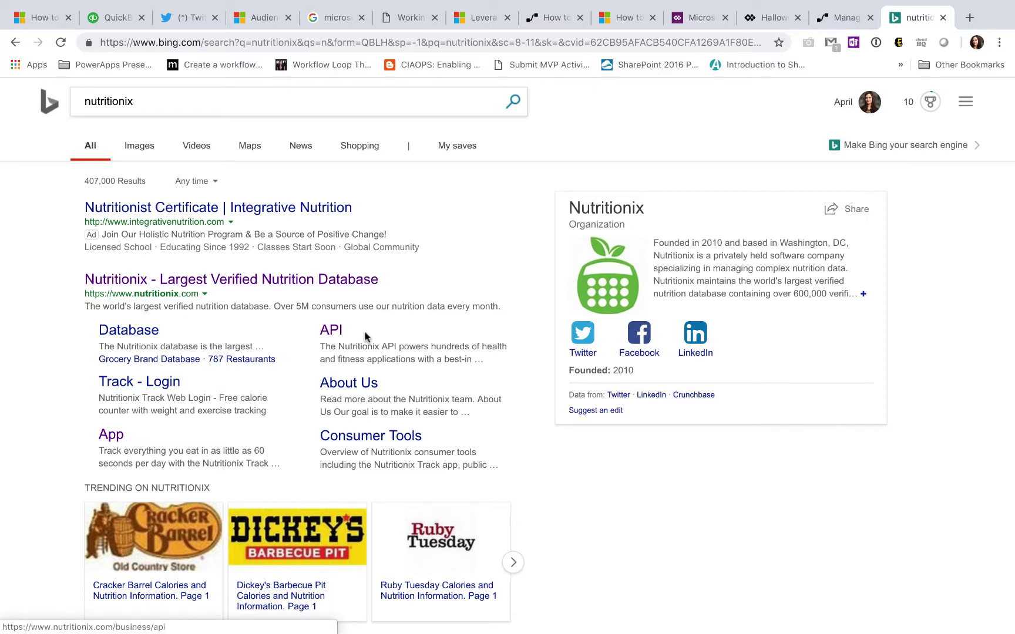
- Open the Nutritionix API sitelink from the Bing results and scroll down its page
{"action": "left_click", "coordinate": [333, 331]}
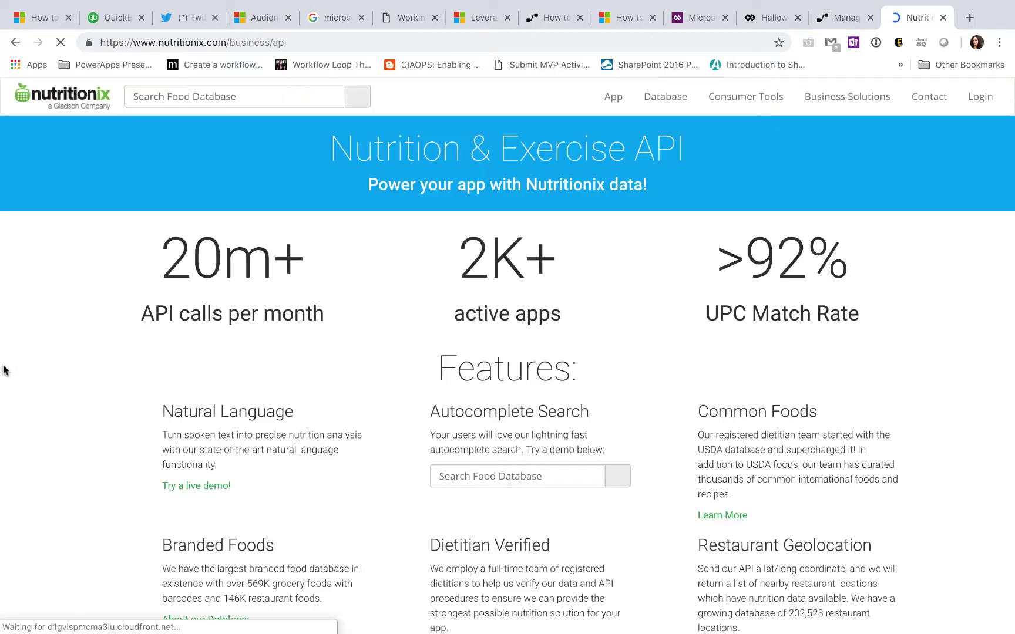
{"action": "scroll", "coordinate": [602, 251], "scroll_direction": "down", "scroll_amount": 15}
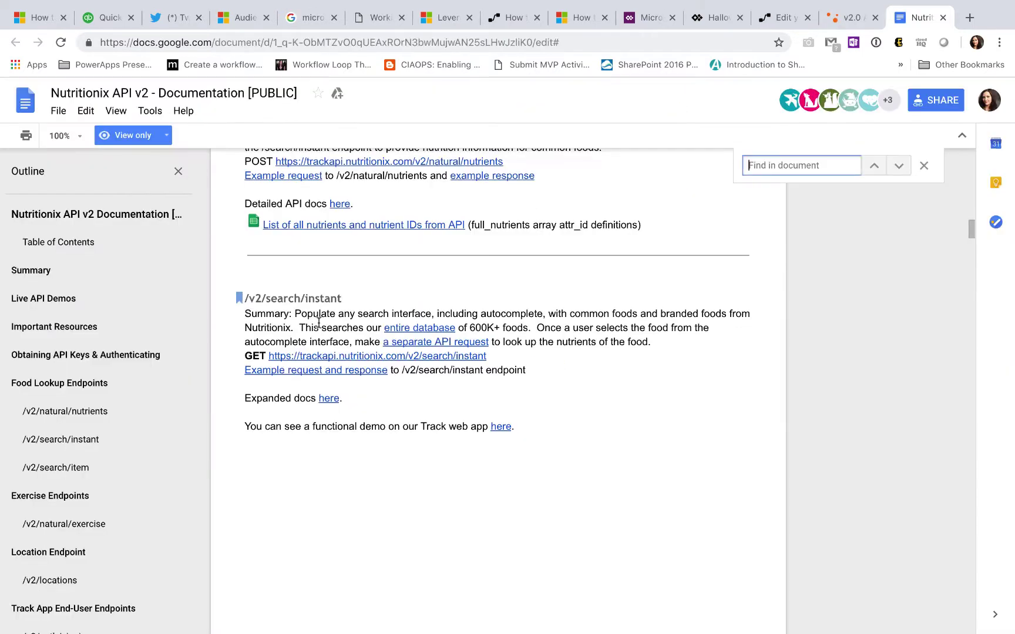
- Search the Nutritionix API documentation for 'upc' to find the /v2/search/item lookup guidance
{"action": "type", "text": "upc"}
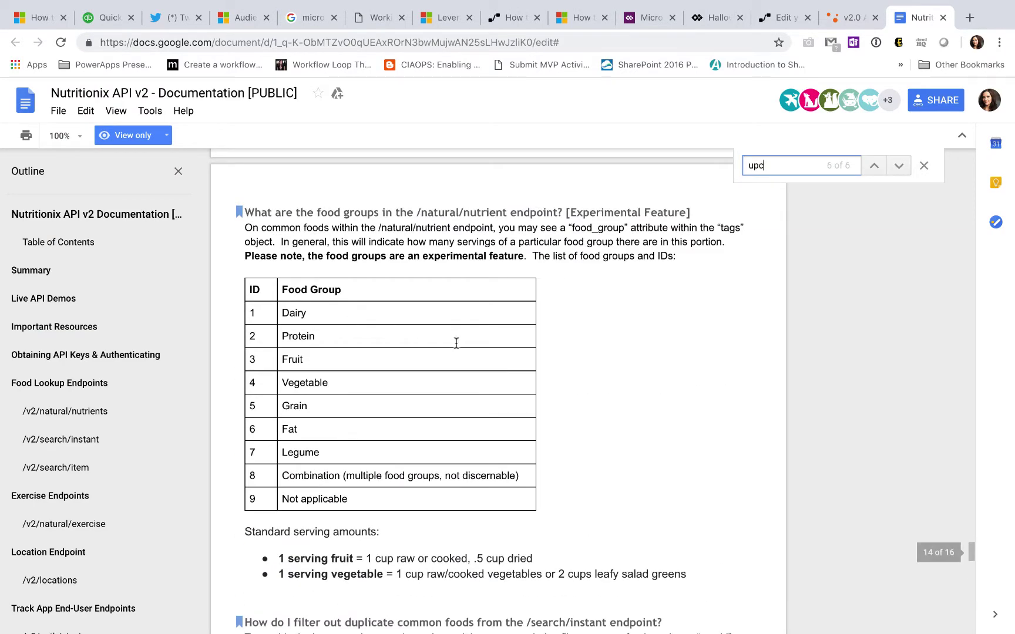
{"action": "key", "text": "Return"}
{"action": "key", "text": "Return"}
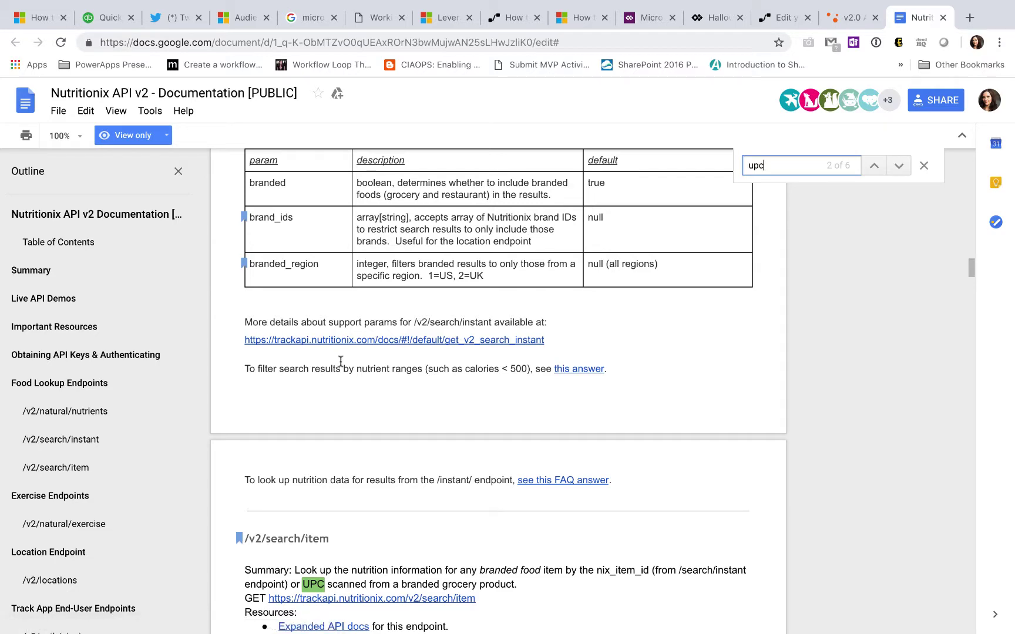
{"action": "scroll", "coordinate": [347, 363], "scroll_direction": "down", "scroll_amount": 5}
{"action": "scroll", "coordinate": [344, 367], "scroll_direction": "down", "scroll_amount": 2}
{"action": "scroll", "coordinate": [345, 367], "scroll_direction": "down", "scroll_amount": 1}
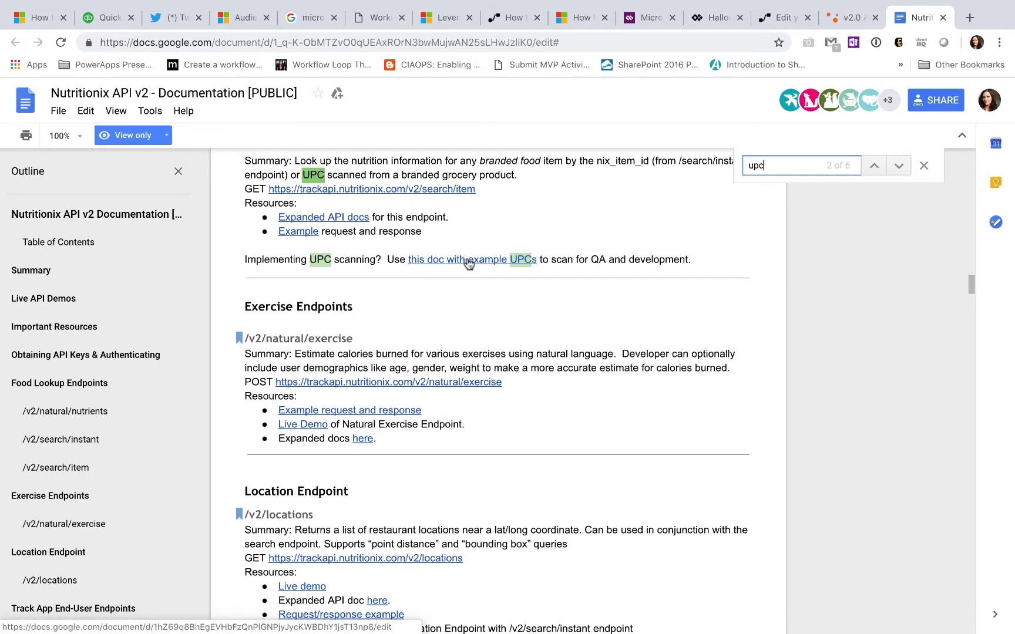
{"action": "scroll", "coordinate": [467, 263], "scroll_direction": "up", "scroll_amount": 1}
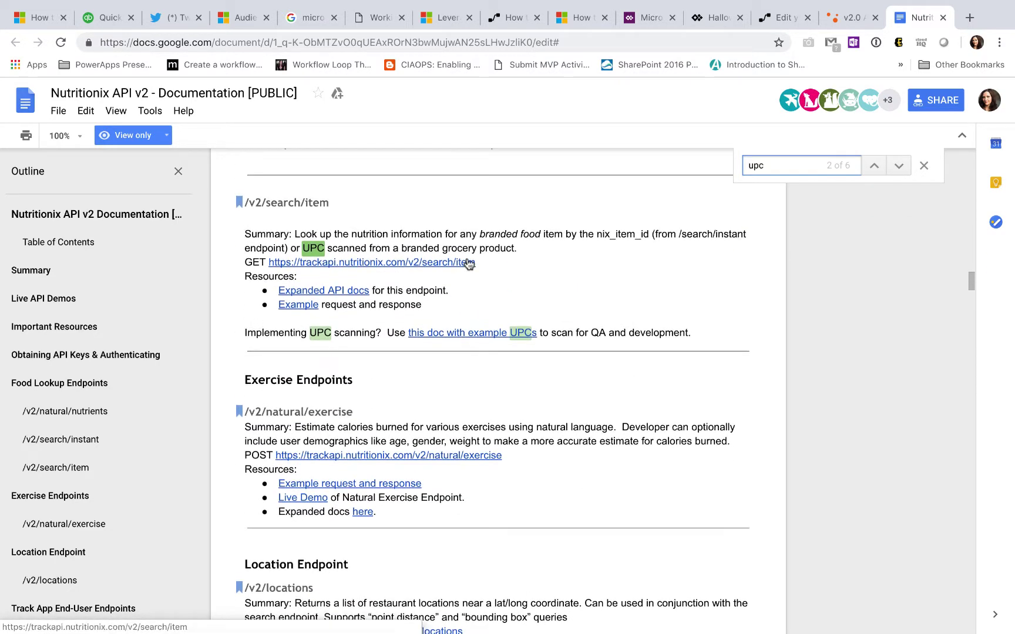
{"action": "left_click", "coordinate": [558, 268]}
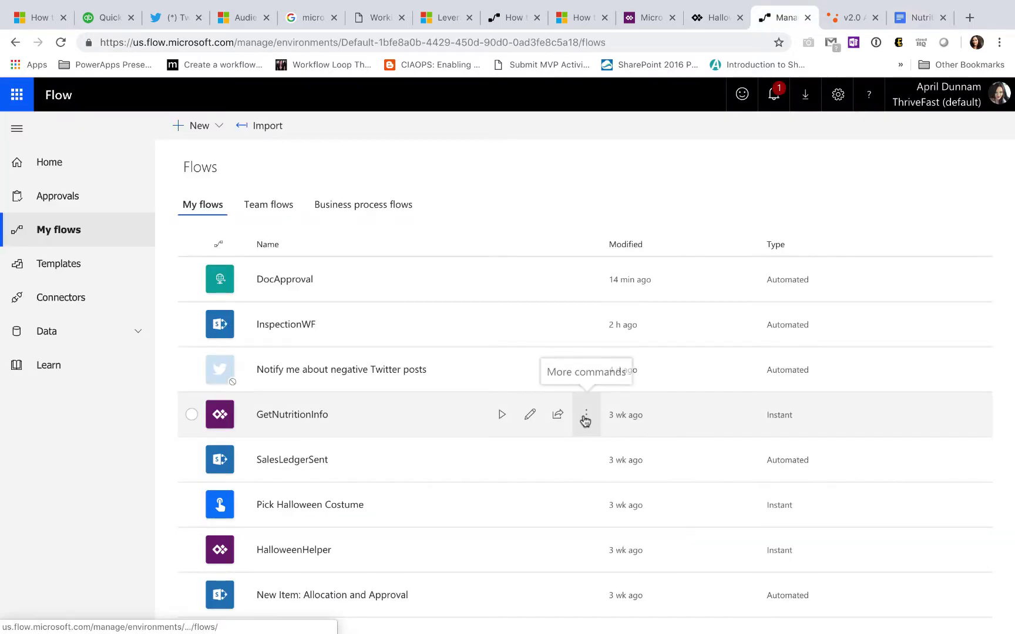
{"action": "left_click", "coordinate": [584, 418]}
- Open GetNutritionInfo for editing and expand the PowerApps trigger, Initialize Calories and Initialize Item cards
{"action": "left_click", "coordinate": [609, 469]}
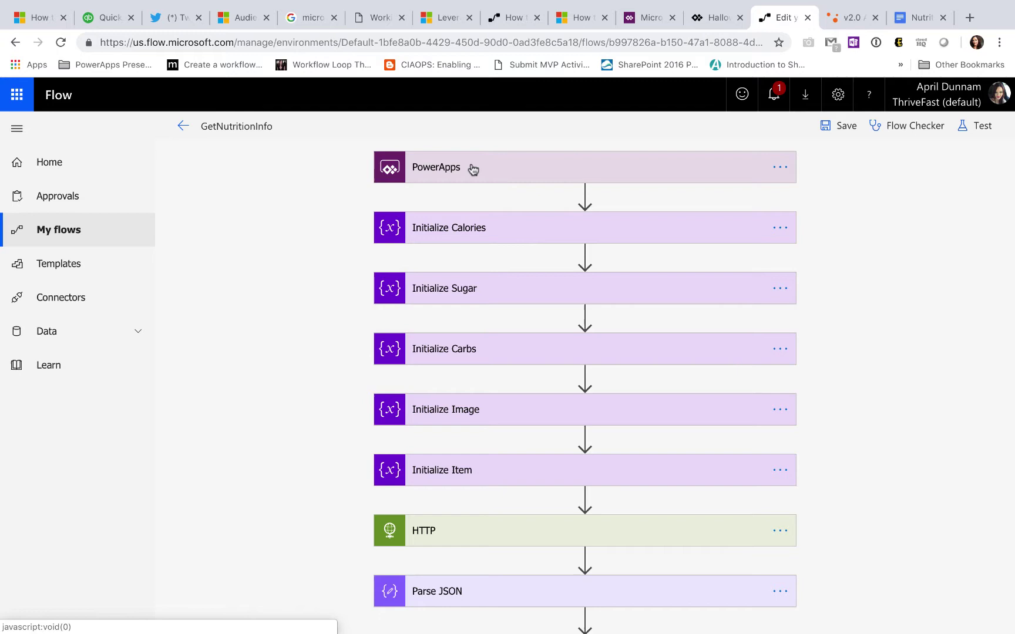
{"action": "left_click", "coordinate": [472, 170]}
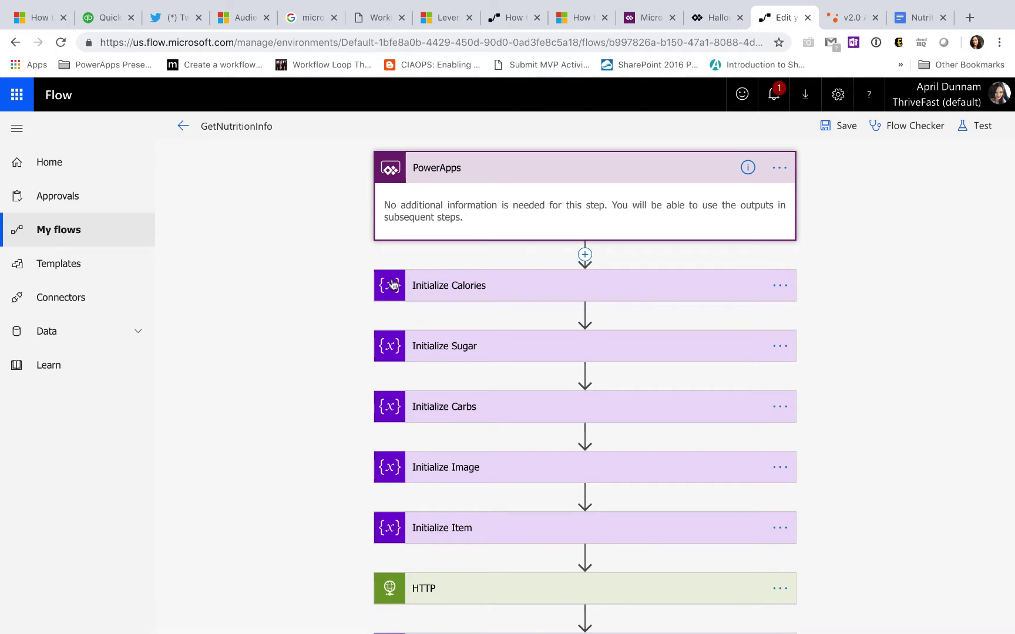
{"action": "scroll", "coordinate": [372, 267], "scroll_direction": "down", "scroll_amount": 2}
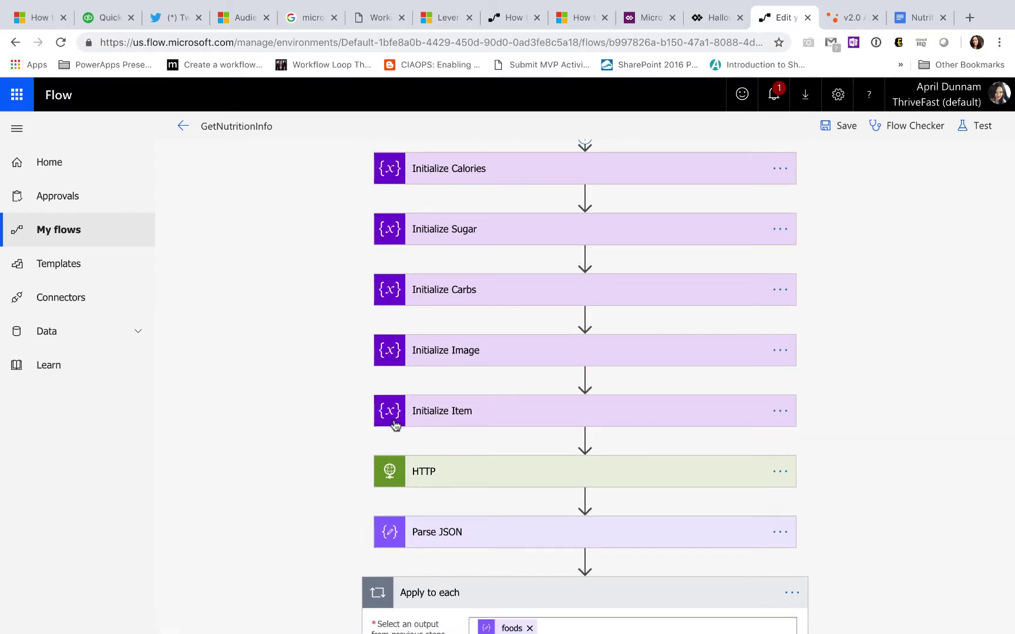
{"action": "left_click", "coordinate": [558, 172]}
{"action": "scroll", "coordinate": [251, 253], "scroll_direction": "down", "scroll_amount": 2}
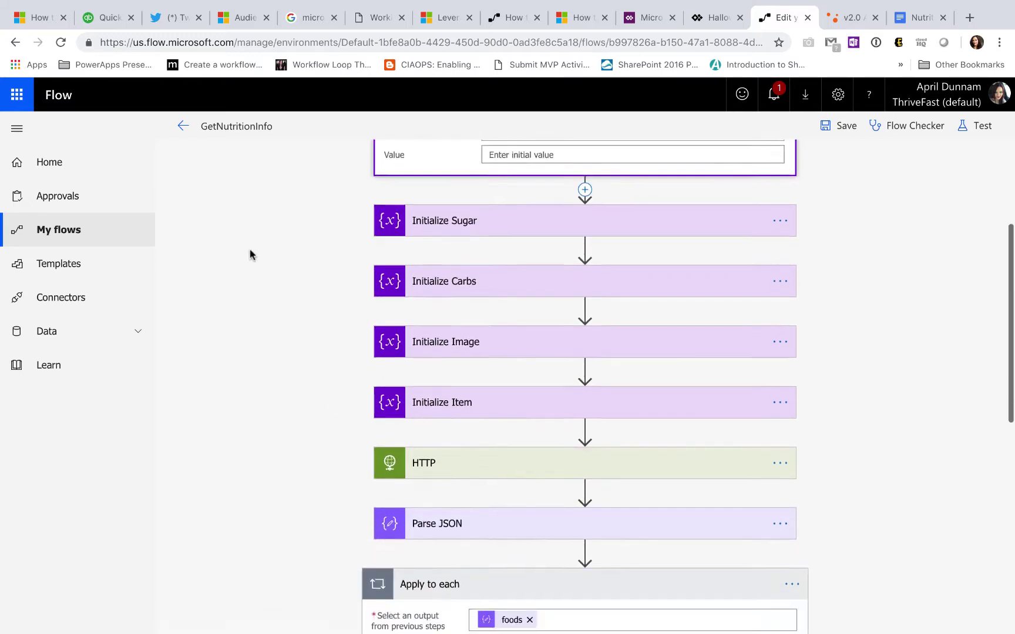
{"action": "left_click", "coordinate": [517, 392]}
{"action": "scroll", "coordinate": [298, 355], "scroll_direction": "down", "scroll_amount": 2}
{"action": "scroll", "coordinate": [297, 355], "scroll_direction": "down", "scroll_amount": 2}
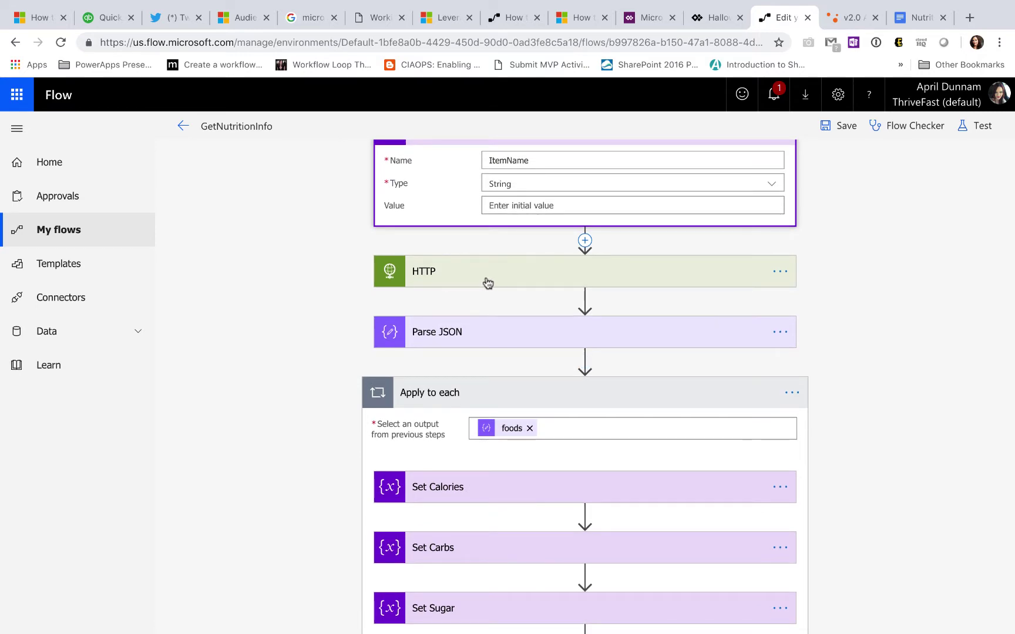
- Expand the HTTP step, keep the method as GET, and inspect the Nutritionix UPC request URL
{"action": "left_click", "coordinate": [491, 279]}
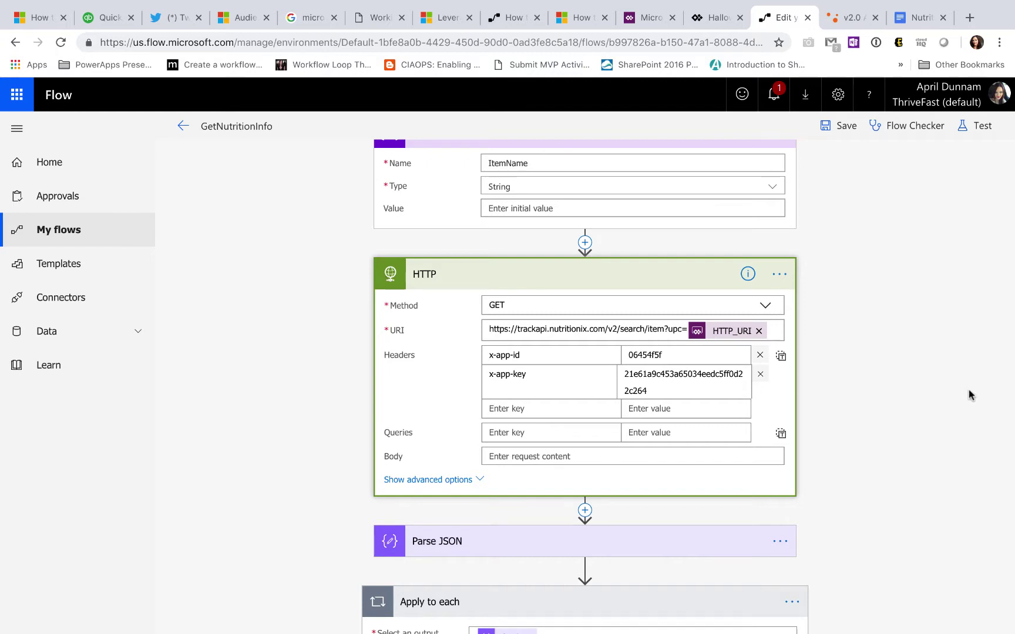
{"action": "left_click", "coordinate": [765, 305]}
{"action": "left_click", "coordinate": [886, 304]}
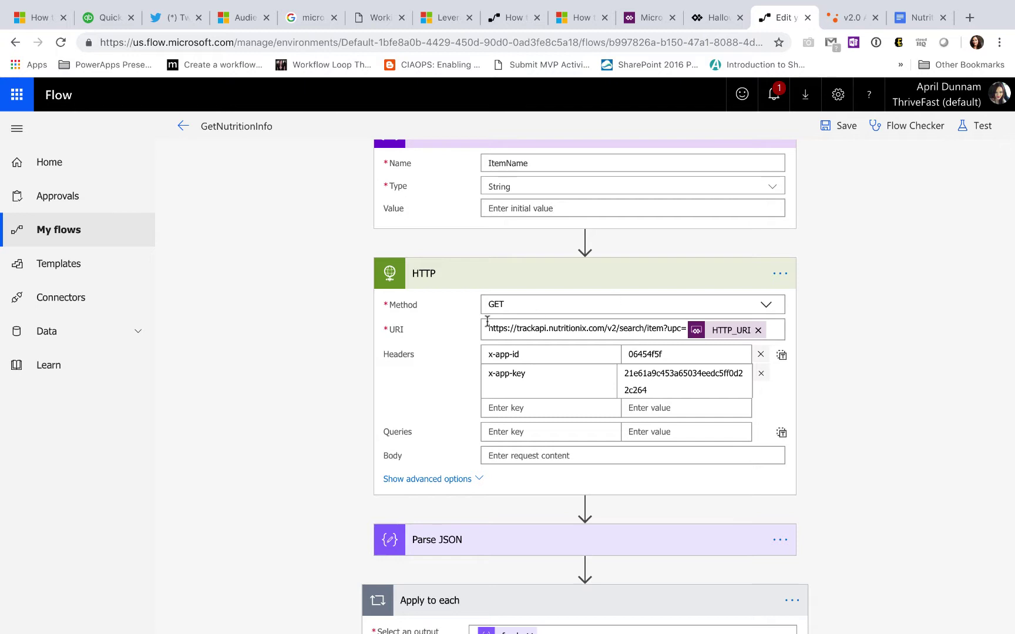
{"action": "left_click", "coordinate": [529, 332]}
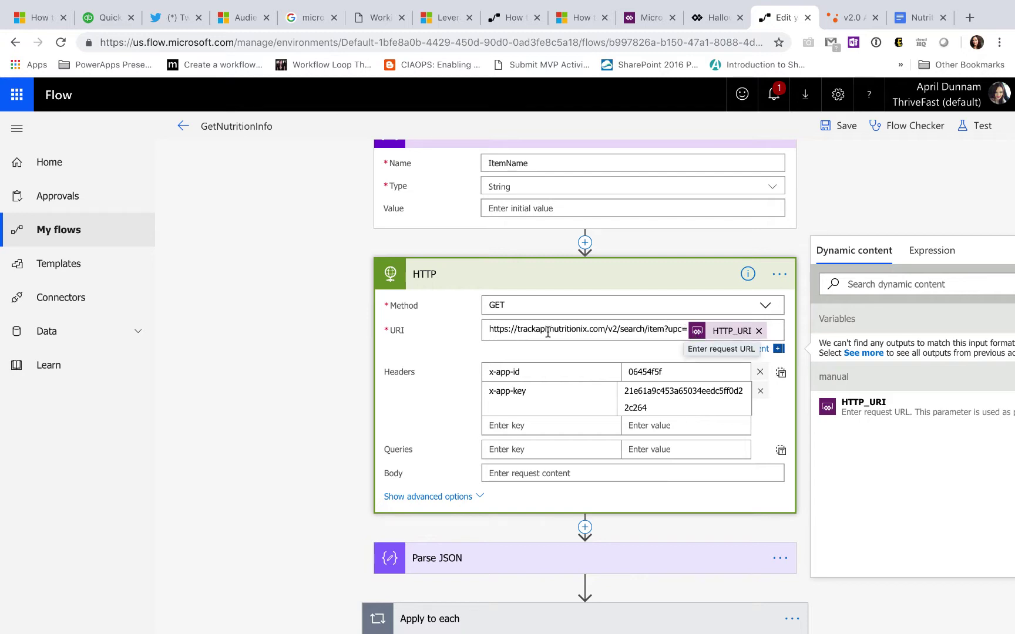
{"action": "left_click", "coordinate": [622, 322]}
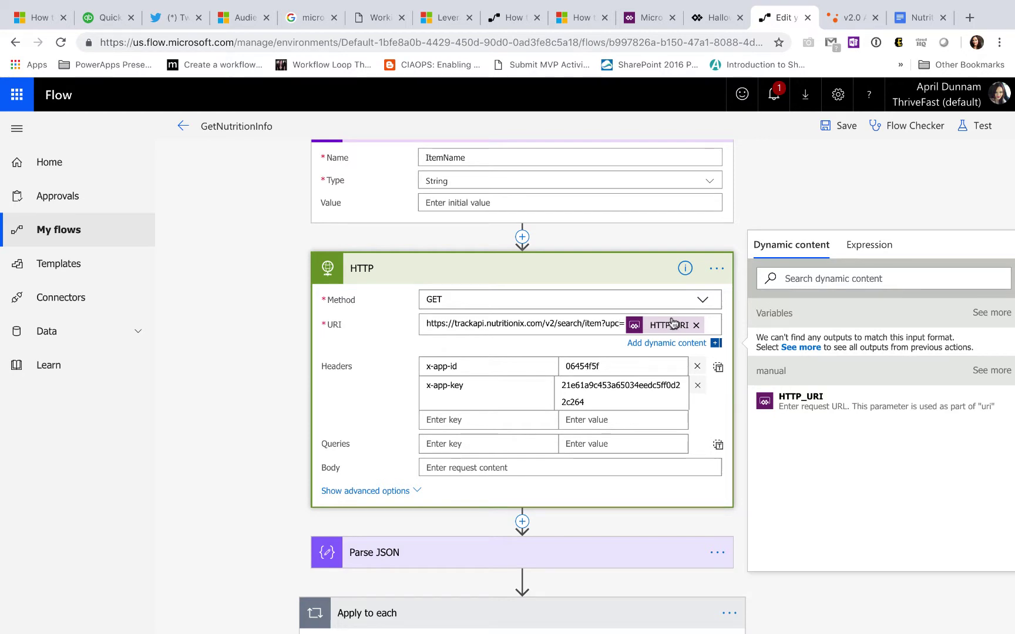
- Check the x-app-id and x-app-key headers and reveal the HTTP step's advanced options
{"action": "left_click", "coordinate": [504, 367]}
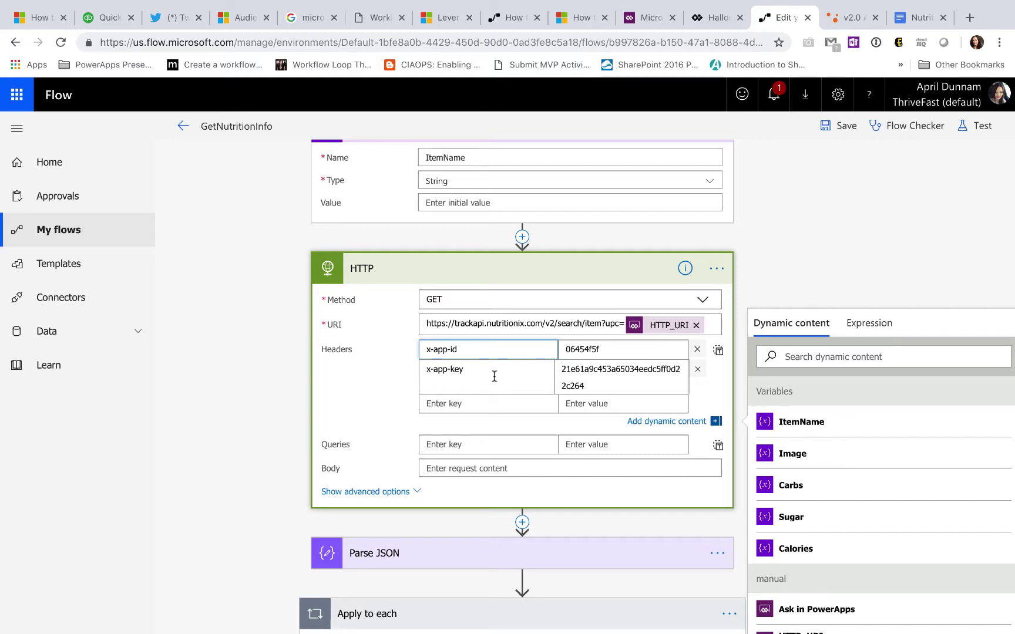
{"action": "left_click", "coordinate": [495, 377]}
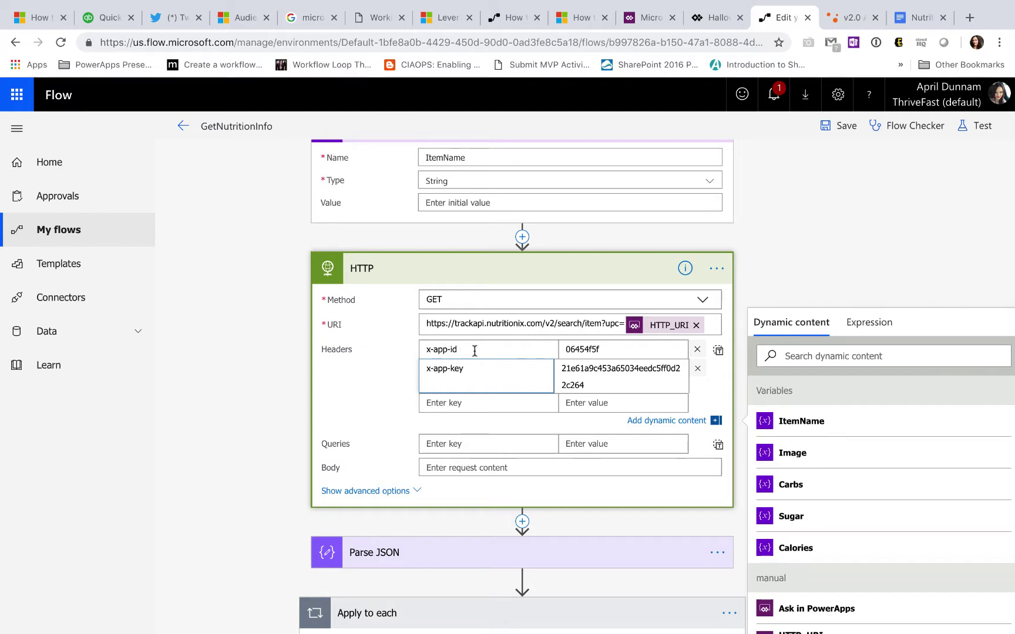
{"action": "left_click", "coordinate": [474, 350]}
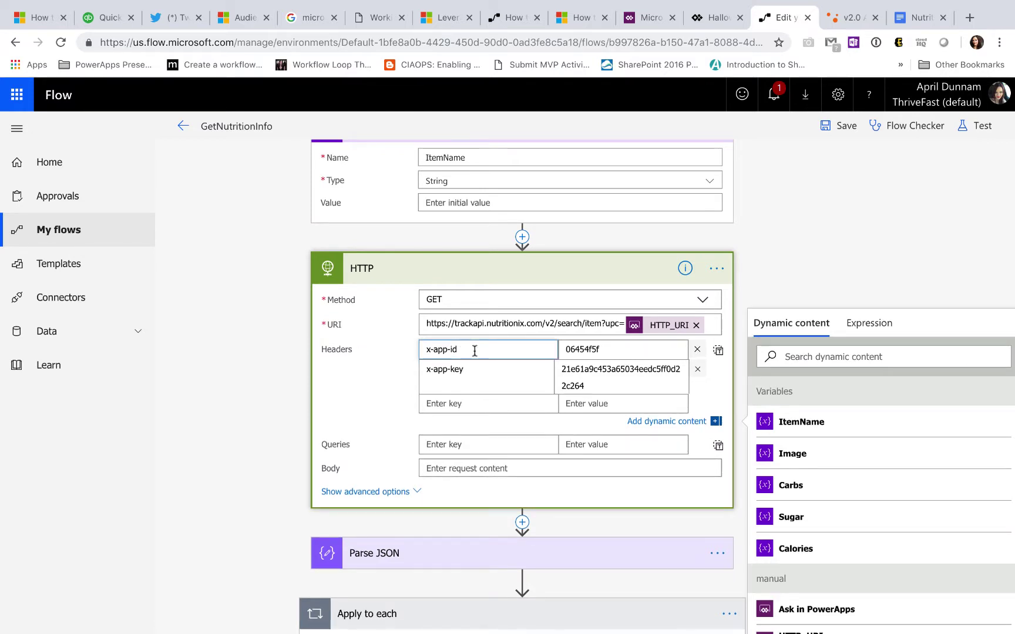
{"action": "left_click", "coordinate": [477, 372]}
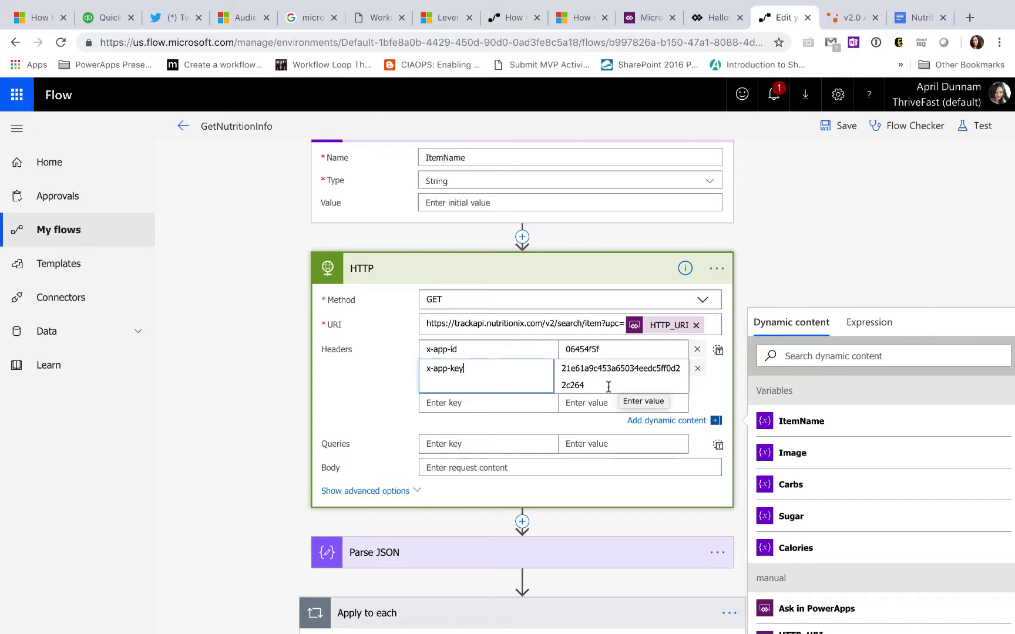
{"action": "left_click", "coordinate": [366, 491]}
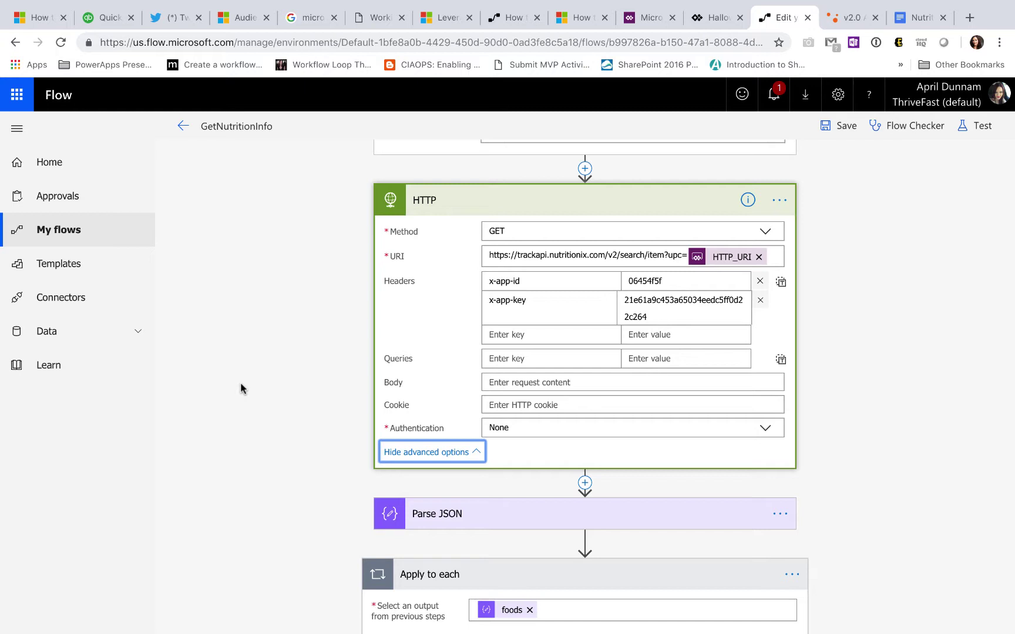
- Expand the Parse JSON step and scroll through its schema
{"action": "scroll", "coordinate": [242, 385], "scroll_direction": "down", "scroll_amount": 3}
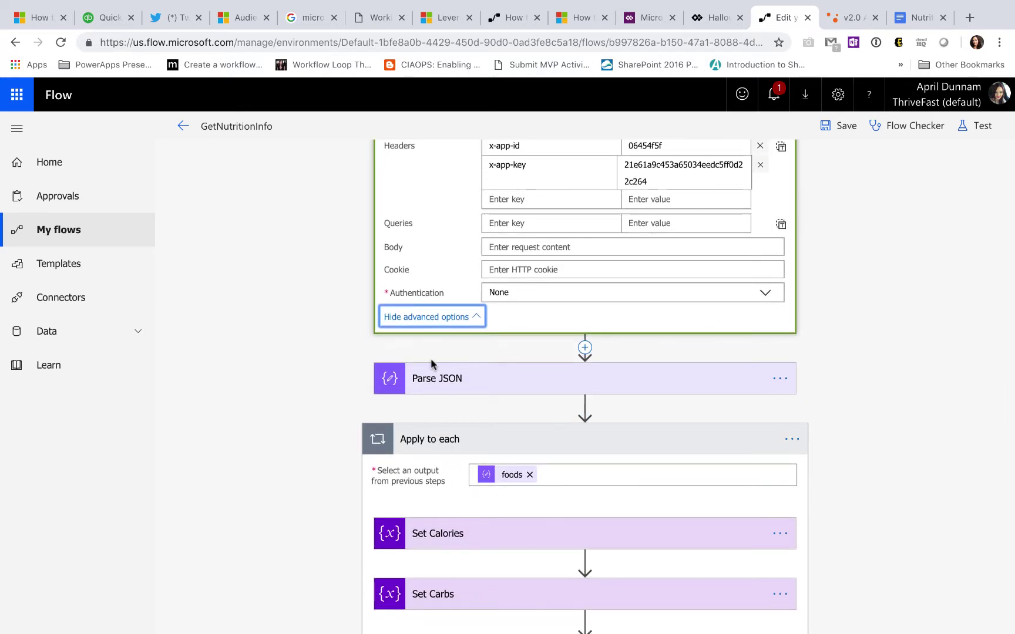
{"action": "scroll", "coordinate": [433, 362], "scroll_direction": "up", "scroll_amount": 1}
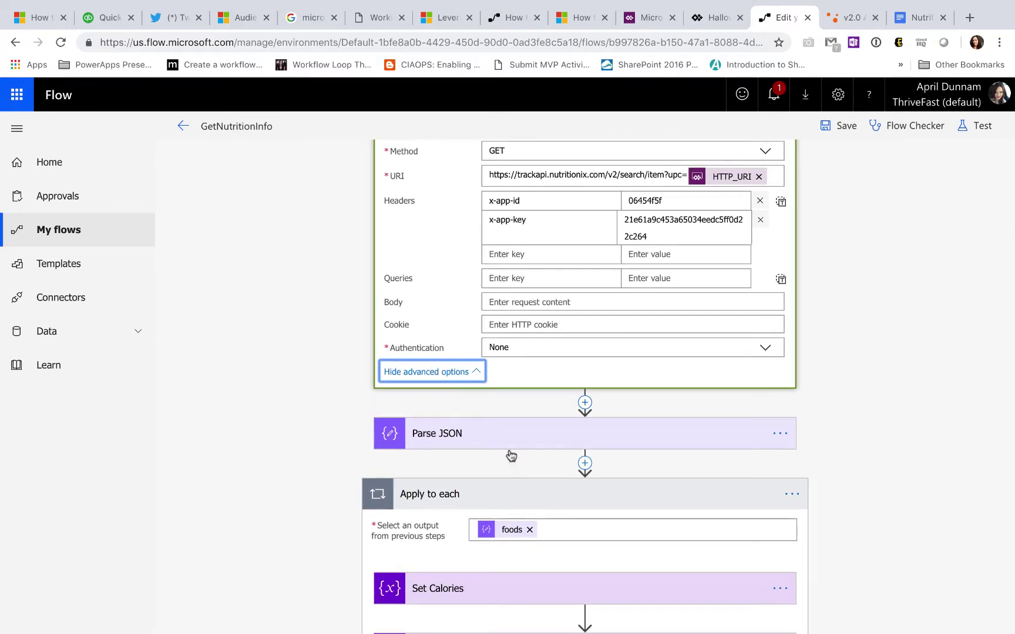
{"action": "left_click", "coordinate": [486, 433]}
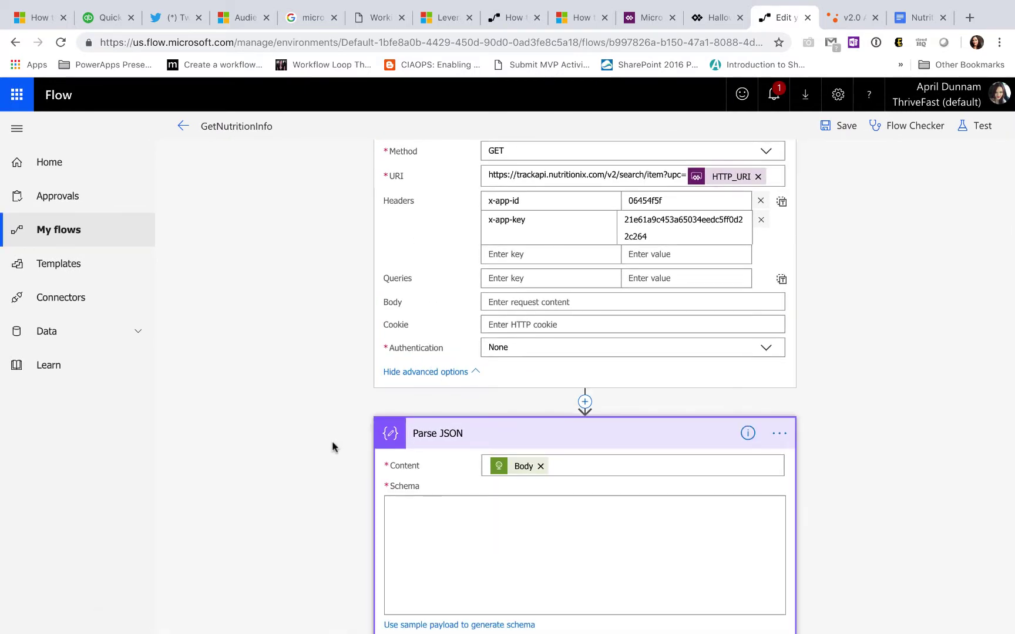
{"action": "scroll", "coordinate": [457, 435], "scroll_direction": "down", "scroll_amount": 3}
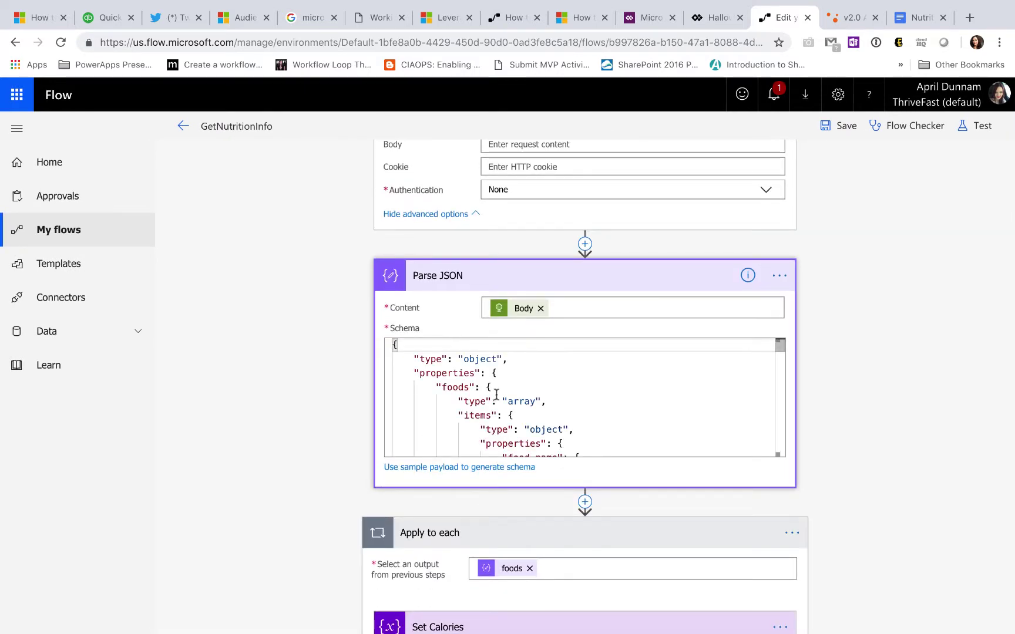
{"action": "scroll", "coordinate": [493, 395], "scroll_direction": "down", "scroll_amount": 5}
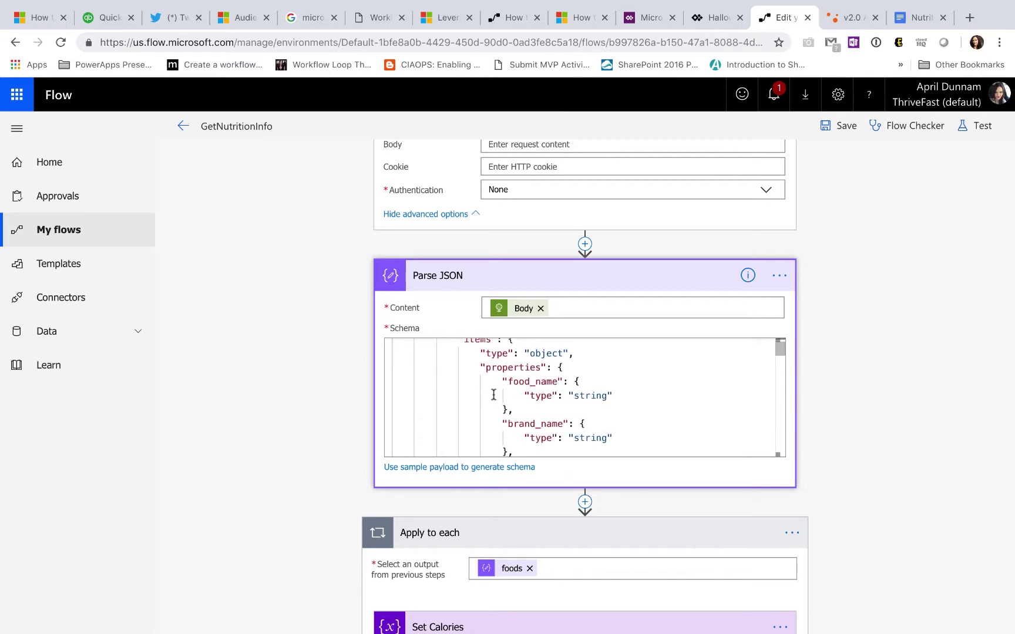
{"action": "scroll", "coordinate": [493, 394], "scroll_direction": "down", "scroll_amount": 3}
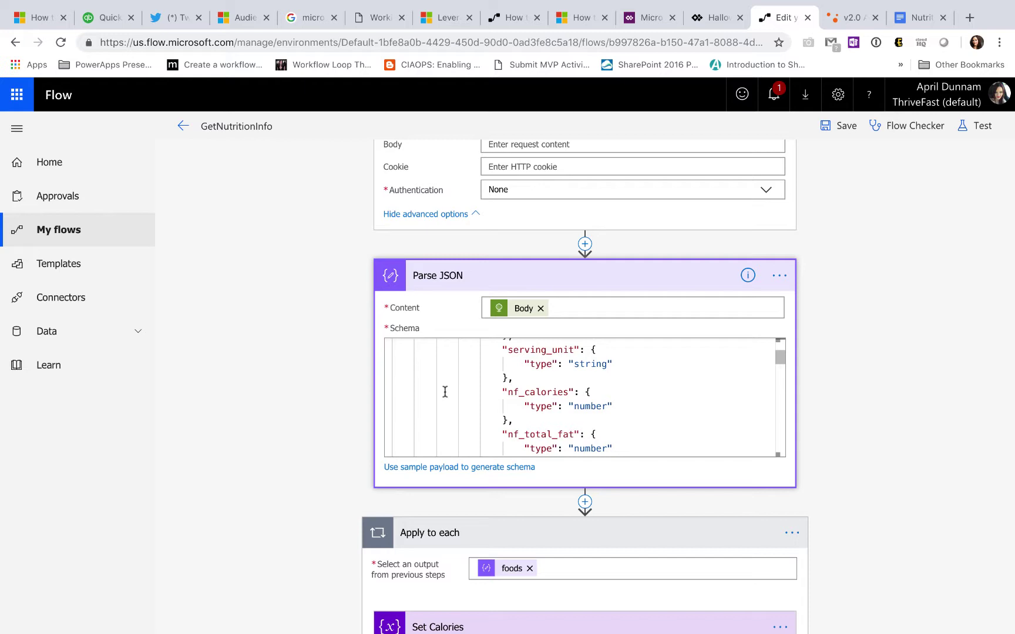
- Insert a new action after HTTP, search for 'parse', then discard the unused card
{"action": "left_click", "coordinate": [585, 244]}
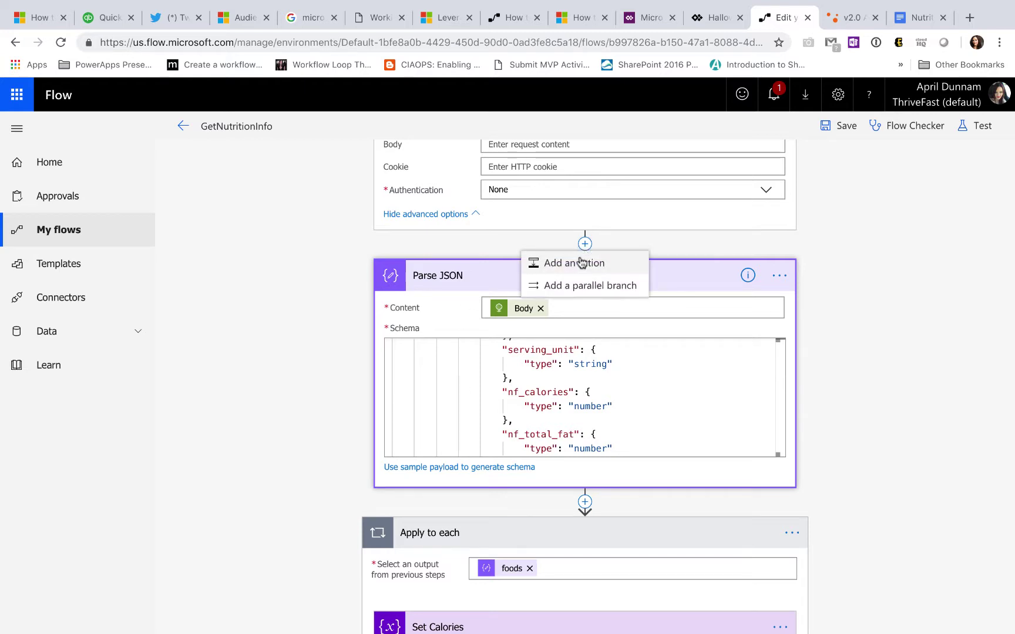
{"action": "left_click", "coordinate": [579, 263]}
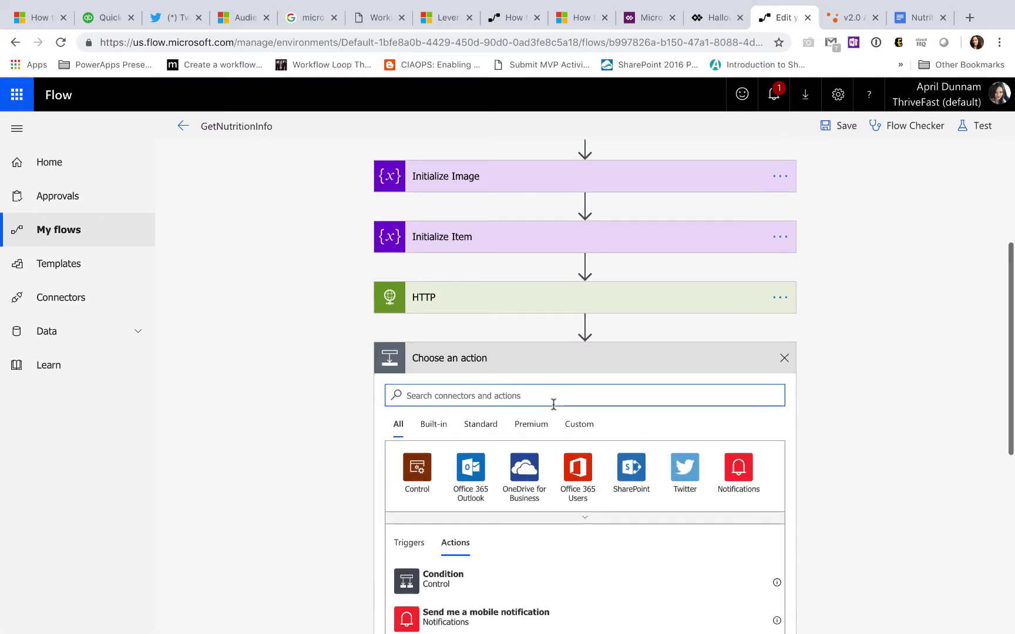
{"action": "type", "text": "parse"}
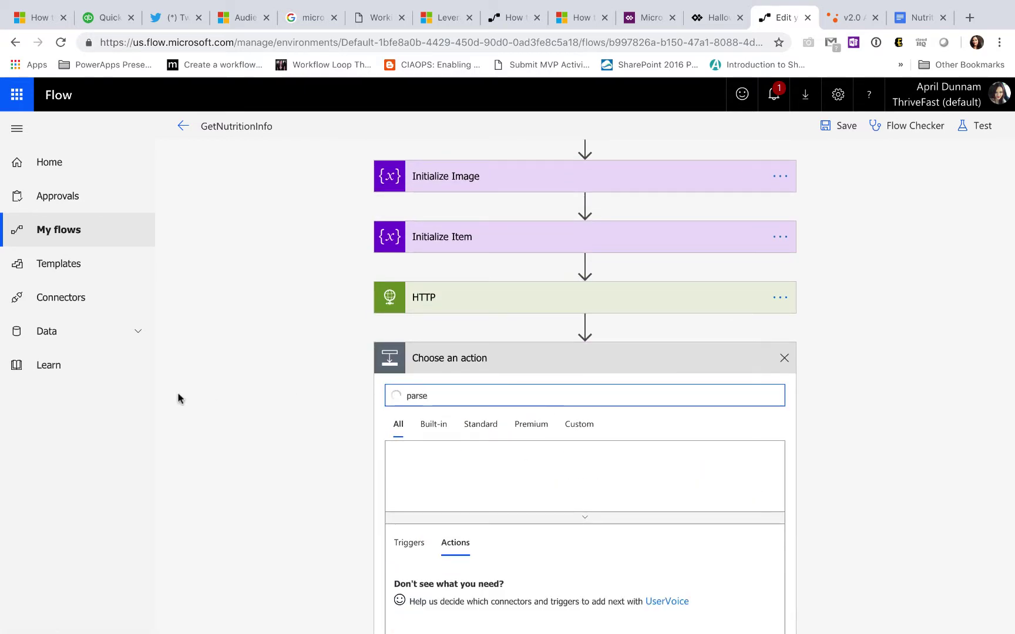
{"action": "scroll", "coordinate": [455, 453], "scroll_direction": "down", "scroll_amount": 3}
{"action": "left_click", "coordinate": [926, 328]}
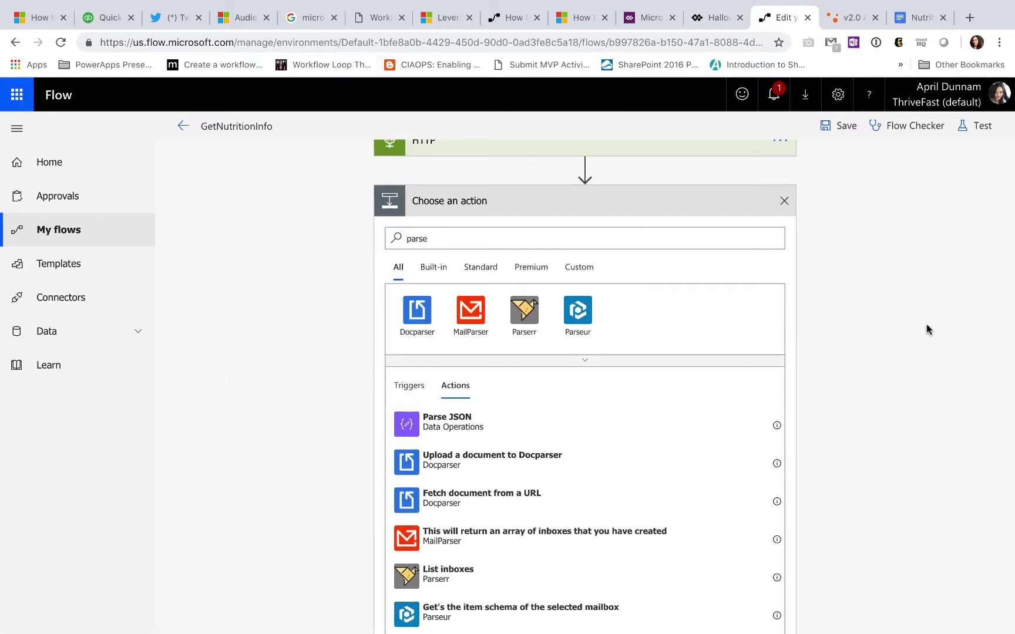
{"action": "left_click", "coordinate": [784, 204]}
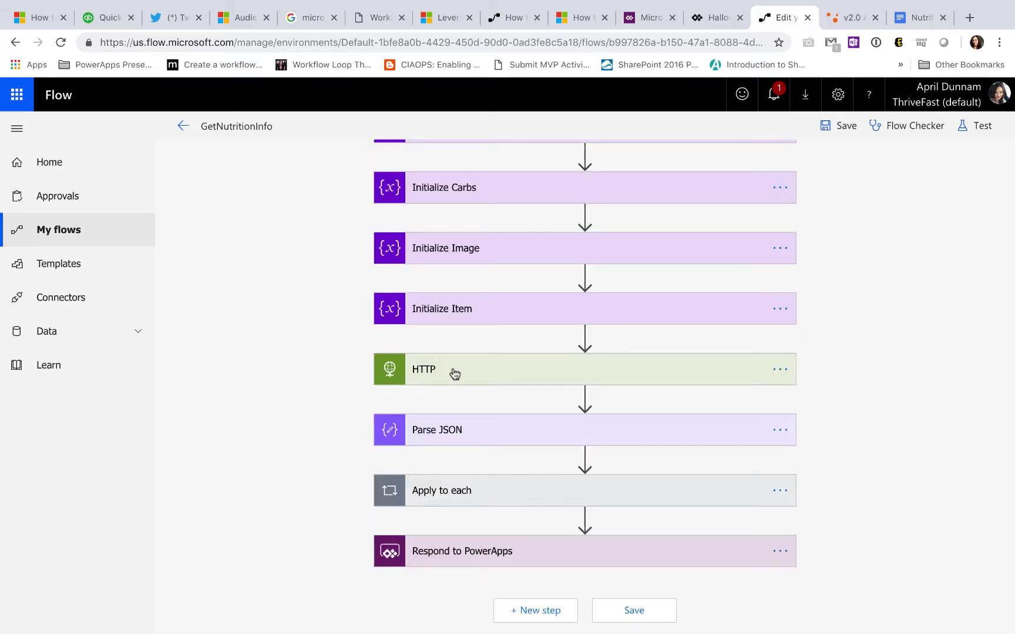
- Re-read the Parse JSON content and schema, then select the URL in the HTTP step's URI
{"action": "left_click", "coordinate": [468, 429]}
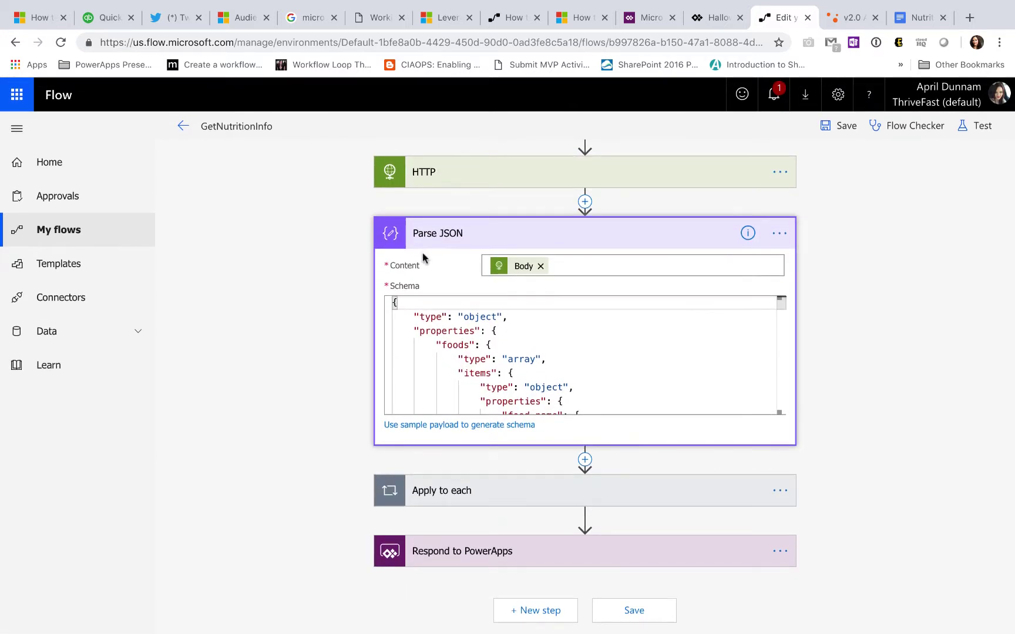
{"action": "left_click", "coordinate": [584, 263]}
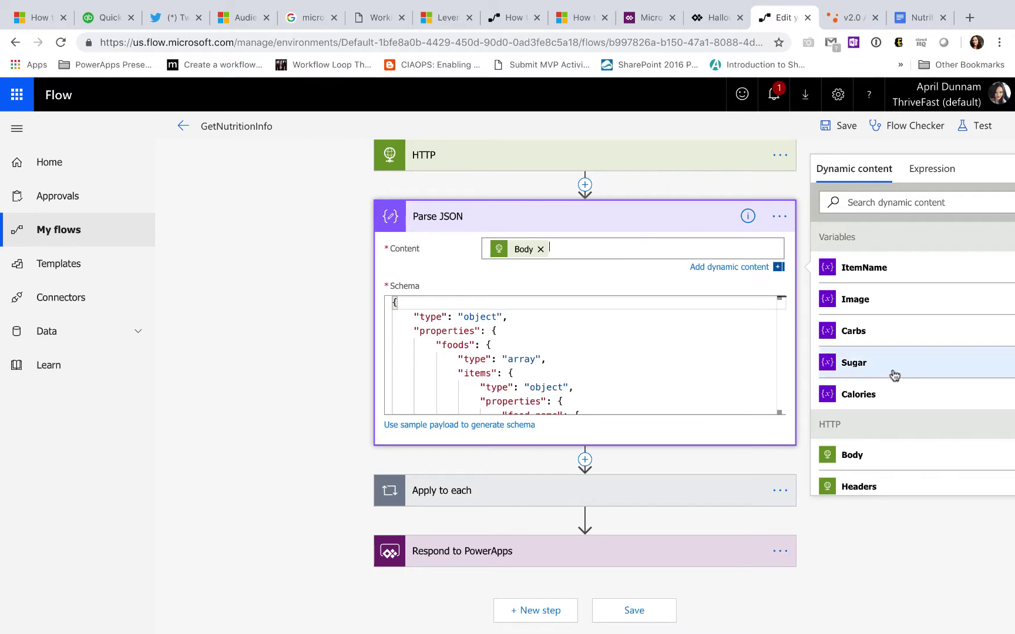
{"action": "scroll", "coordinate": [881, 379], "scroll_direction": "down", "scroll_amount": 2}
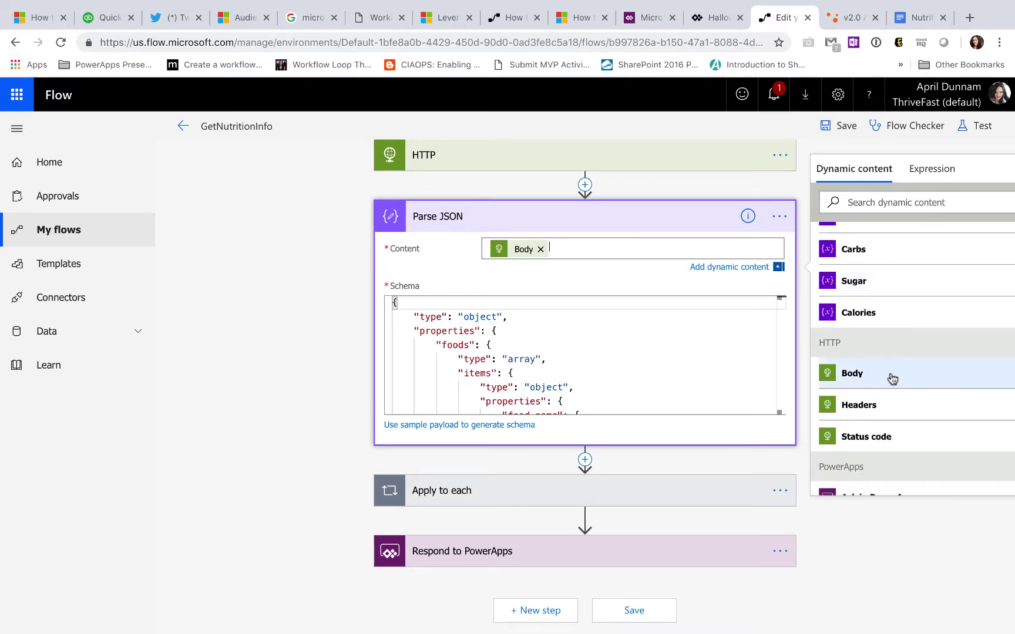
{"action": "left_click", "coordinate": [565, 374]}
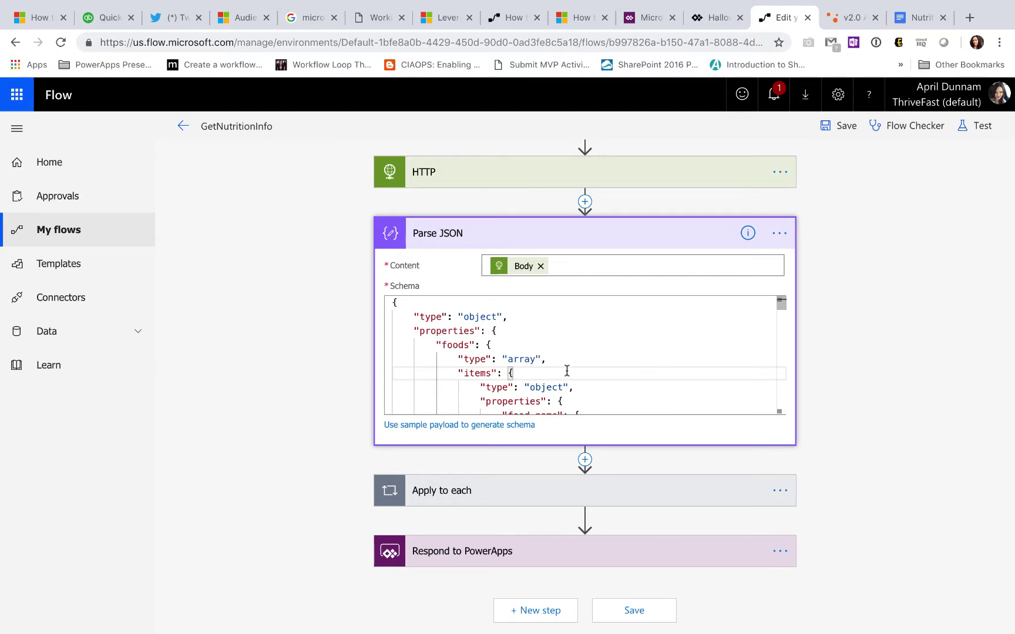
{"action": "scroll", "coordinate": [565, 371], "scroll_direction": "down", "scroll_amount": 5}
{"action": "scroll", "coordinate": [567, 370], "scroll_direction": "down", "scroll_amount": 3}
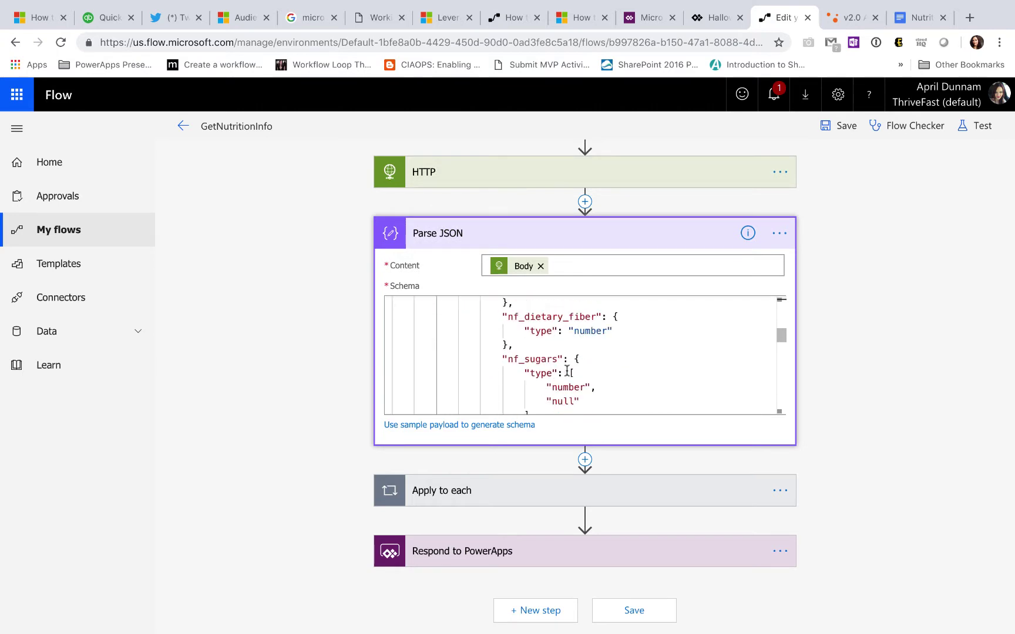
{"action": "scroll", "coordinate": [565, 373], "scroll_direction": "up", "scroll_amount": 10}
{"action": "scroll", "coordinate": [332, 384], "scroll_direction": "down", "scroll_amount": 2}
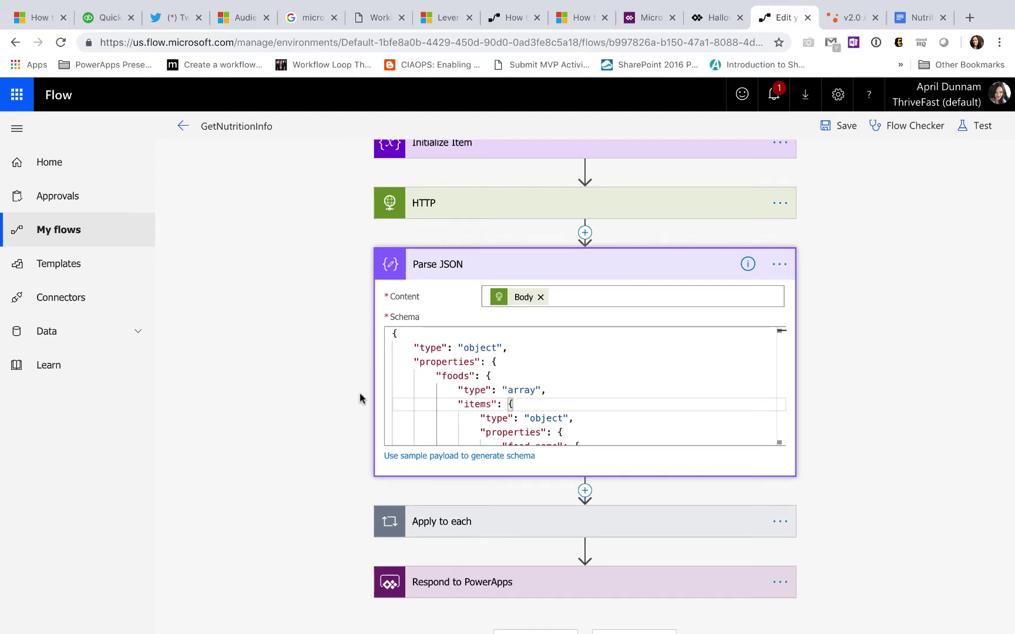
{"action": "left_click", "coordinate": [470, 214]}
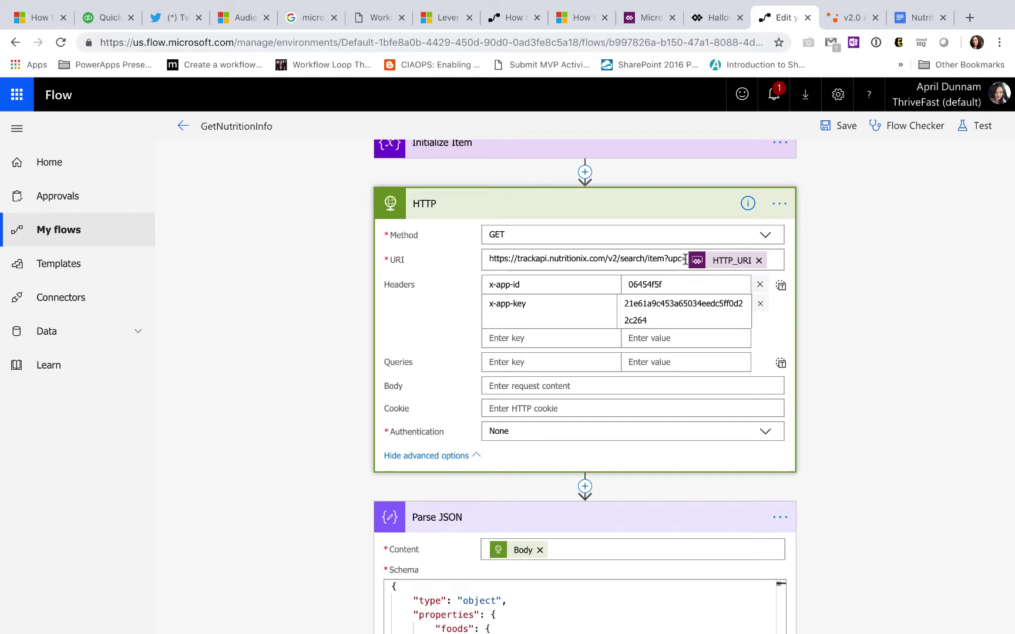
{"action": "left_click_drag", "start_coordinate": [685, 259], "coordinate": [479, 261]}
{"action": "key", "text": "super+c"}
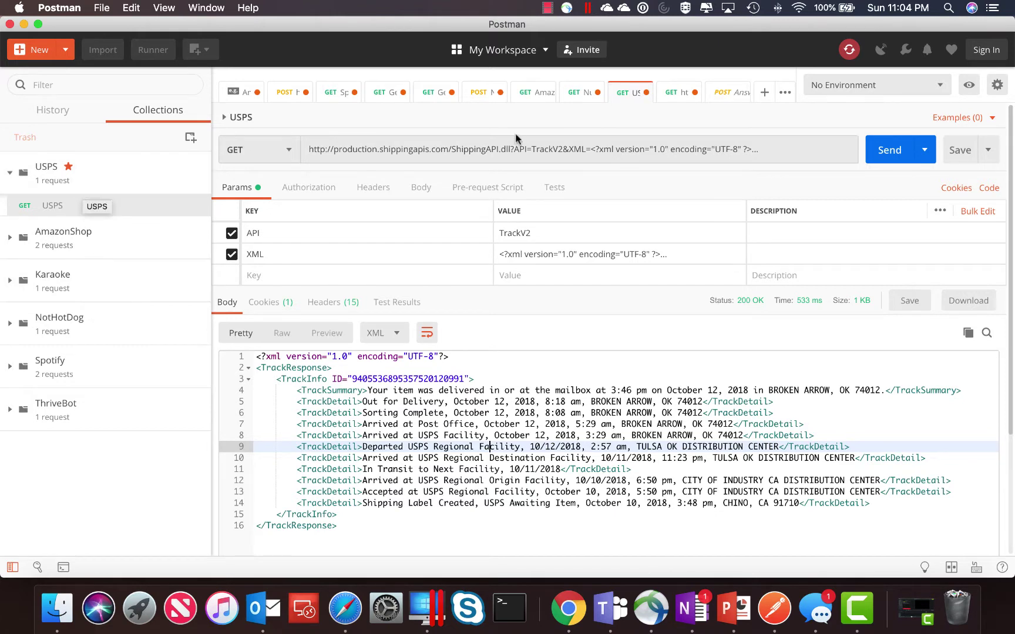
{"action": "left_click", "coordinate": [505, 149]}
{"action": "triple_click", "coordinate": [504, 148]}
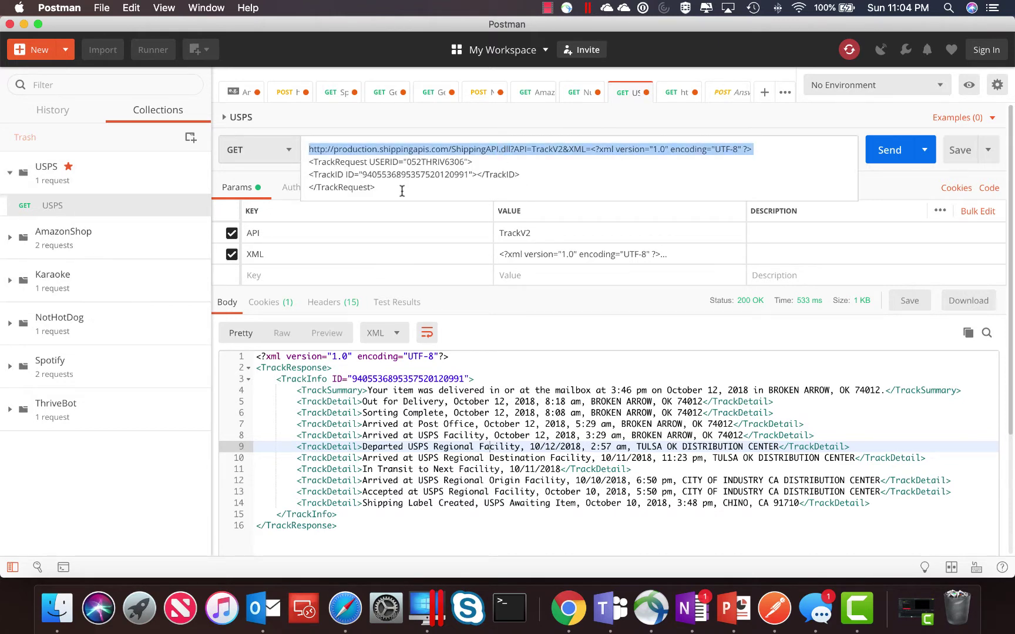
{"action": "left_click_drag", "start_coordinate": [403, 189], "coordinate": [286, 125]}
{"action": "key", "text": "super+v"}
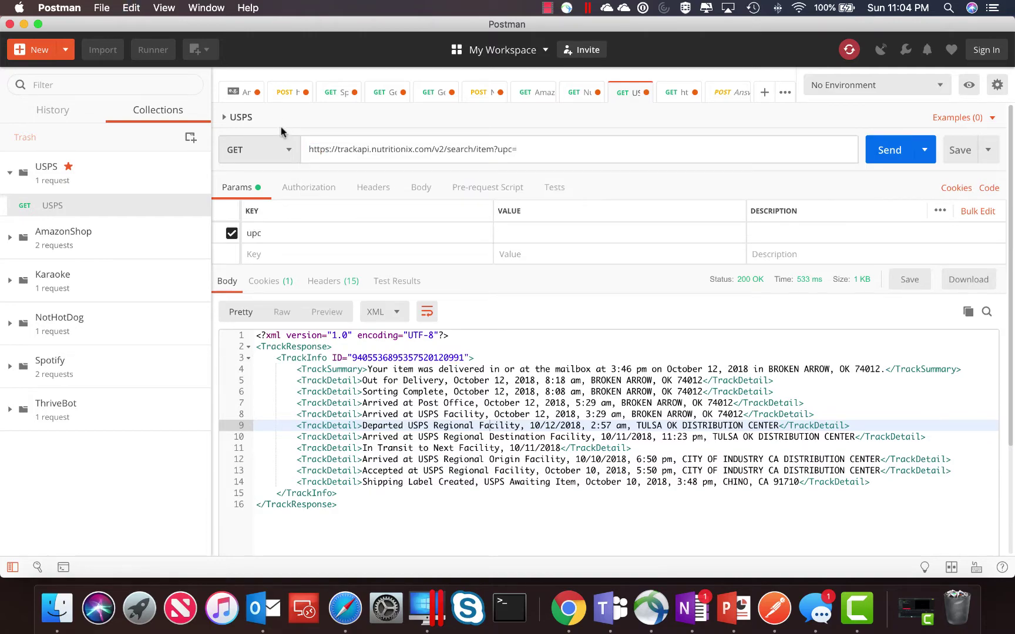
- In the sample barcodes document, select the almonds UPC digits
{"action": "key", "text": "super+Tab"}
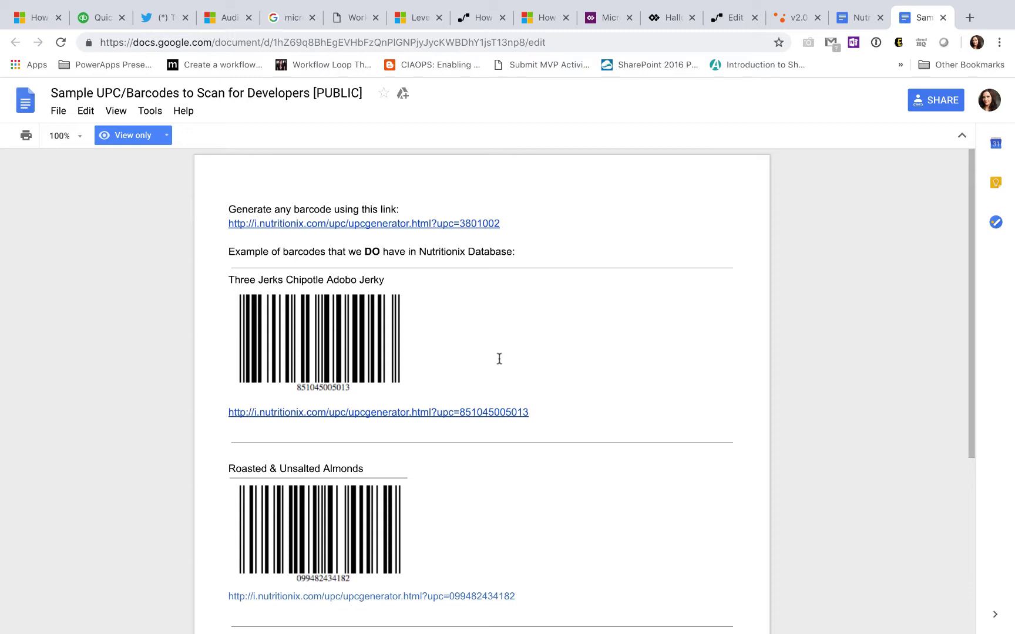
{"action": "scroll", "coordinate": [496, 329], "scroll_direction": "down", "scroll_amount": 4}
{"action": "scroll", "coordinate": [528, 382], "scroll_direction": "down", "scroll_amount": 1}
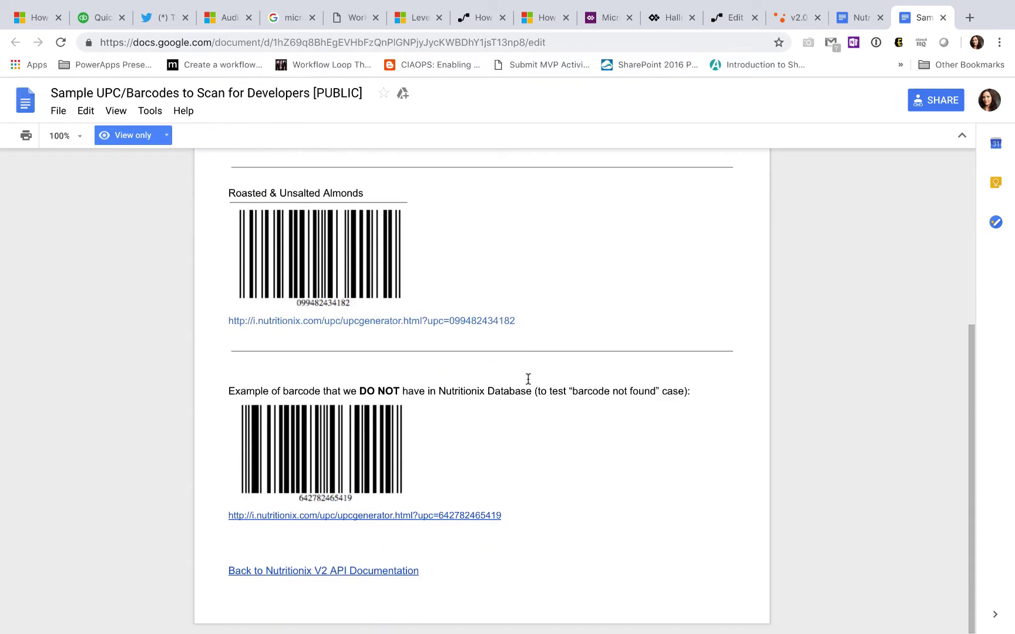
{"action": "left_click_drag", "start_coordinate": [520, 320], "coordinate": [453, 322]}
{"action": "key", "text": "super+c"}
{"action": "key", "text": "super+Tab"}
{"action": "left_click", "coordinate": [552, 154]}
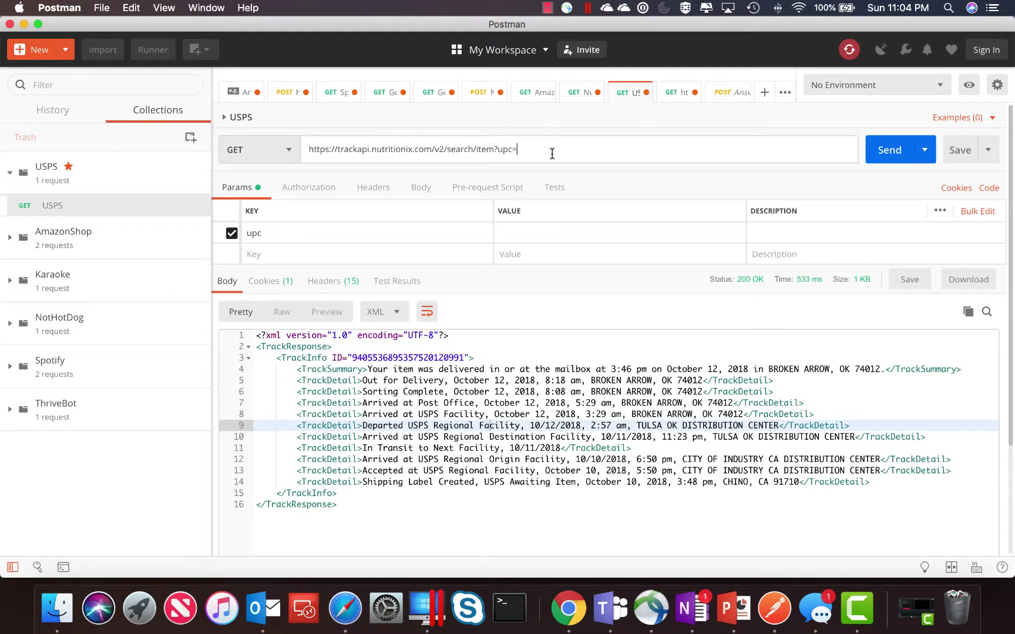
{"action": "key", "text": "super+v"}
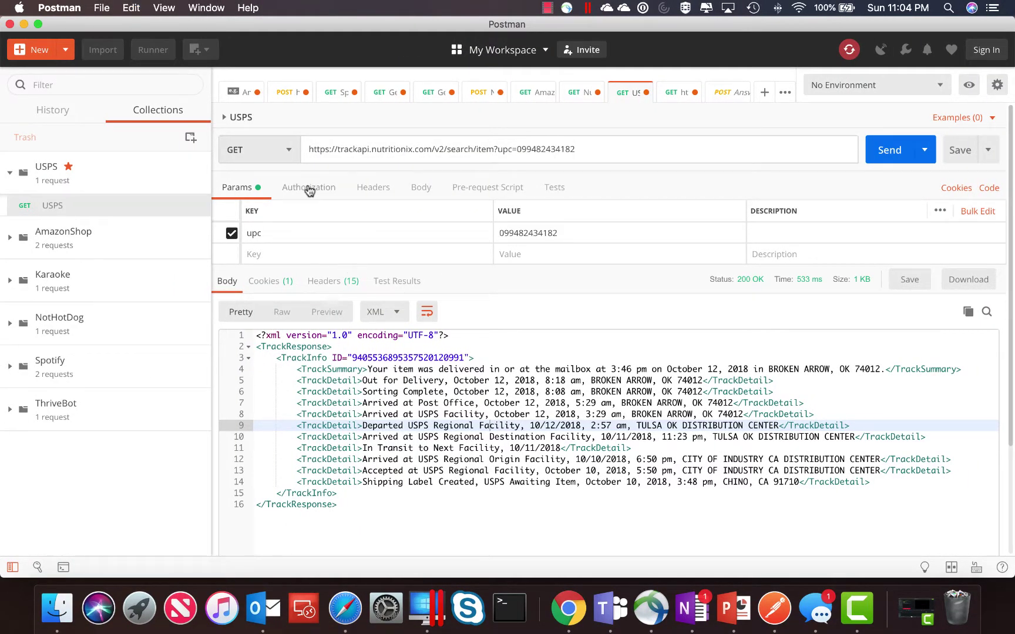
- Add the x-app-key and x-app-id headers and send the lookup request
{"action": "left_click", "coordinate": [369, 190]}
{"action": "left_click", "coordinate": [290, 234]}
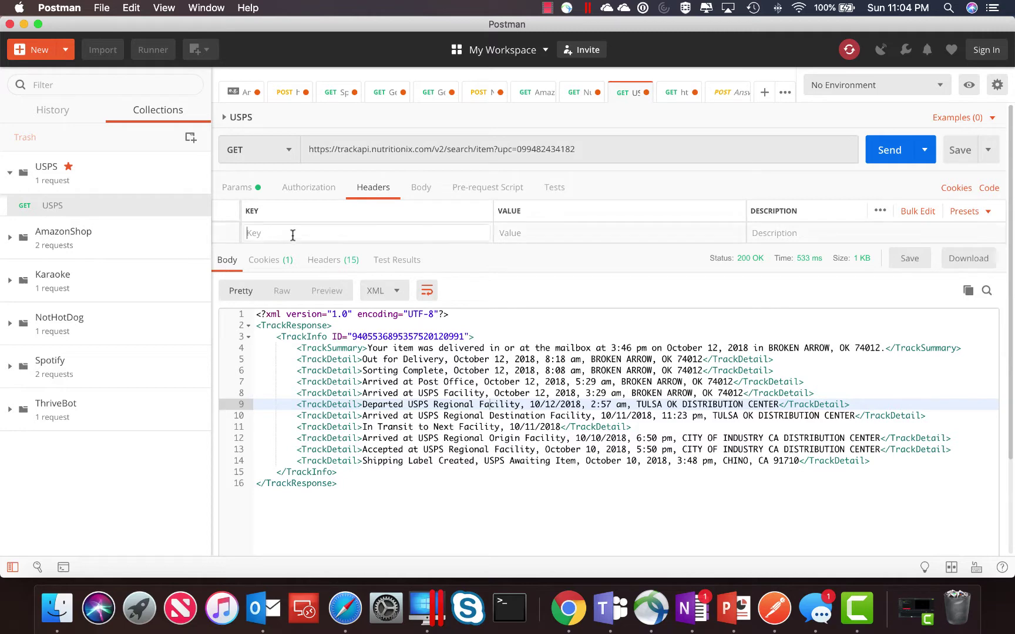
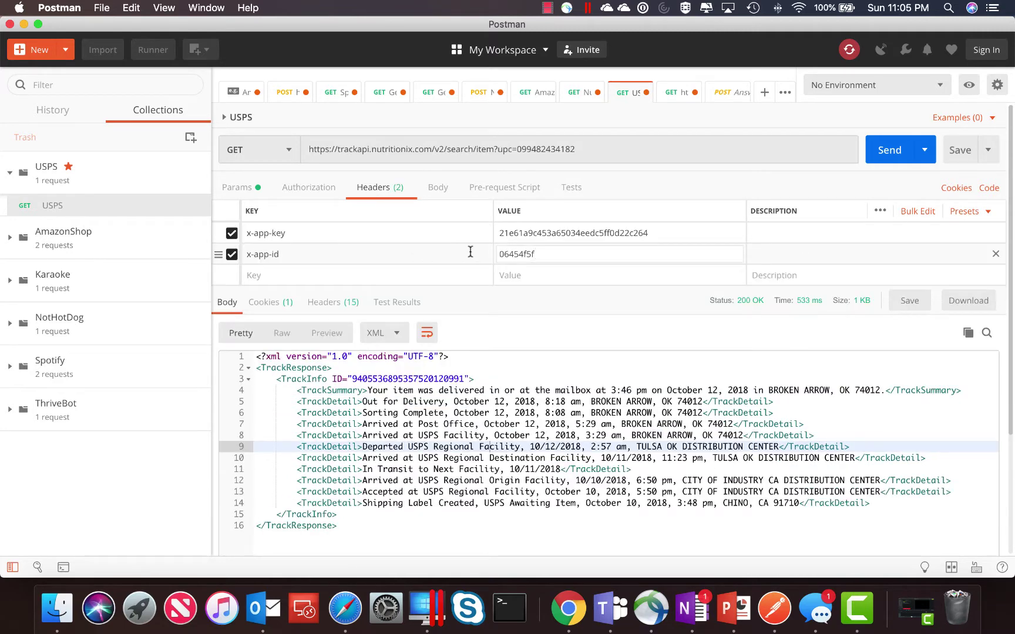
{"action": "left_click", "coordinate": [889, 151]}
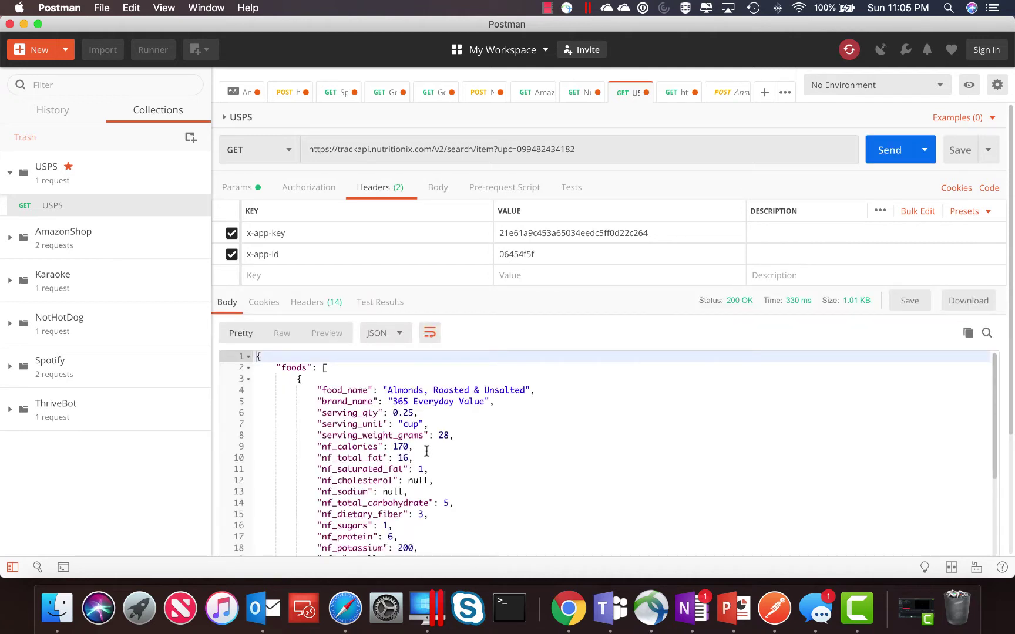
- Scroll through the almonds nutrition JSON response and select the entire body
{"action": "scroll", "coordinate": [426, 451], "scroll_direction": "down", "scroll_amount": 5}
{"action": "scroll", "coordinate": [446, 412], "scroll_direction": "up", "scroll_amount": 5}
{"action": "scroll", "coordinate": [526, 340], "scroll_direction": "down", "scroll_amount": 5}
{"action": "scroll", "coordinate": [524, 373], "scroll_direction": "up", "scroll_amount": 5}
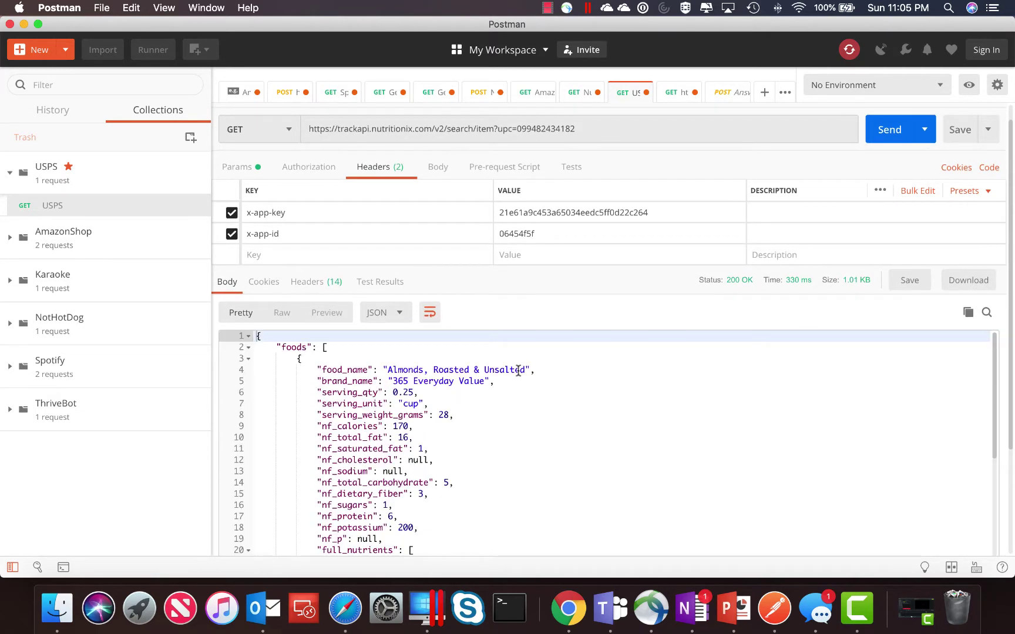
{"action": "scroll", "coordinate": [501, 423], "scroll_direction": "down", "scroll_amount": 10}
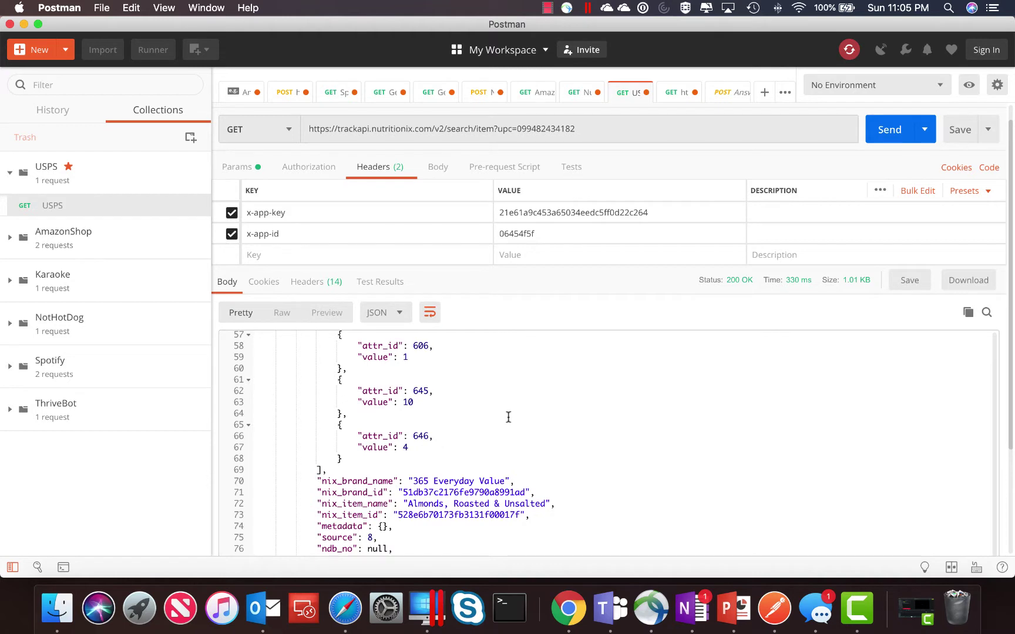
{"action": "left_click", "coordinate": [521, 397]}
{"action": "key", "text": "super+a"}
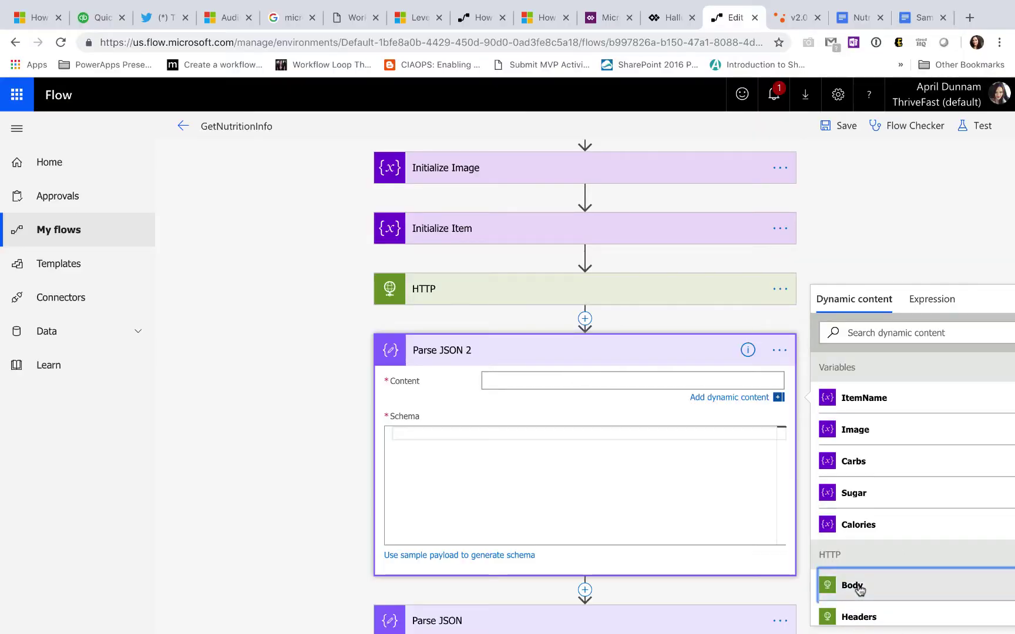
- Set Parse JSON 2 content to HTTP Body and generate its schema from the pasted almonds JSON
{"action": "left_click", "coordinate": [858, 586]}
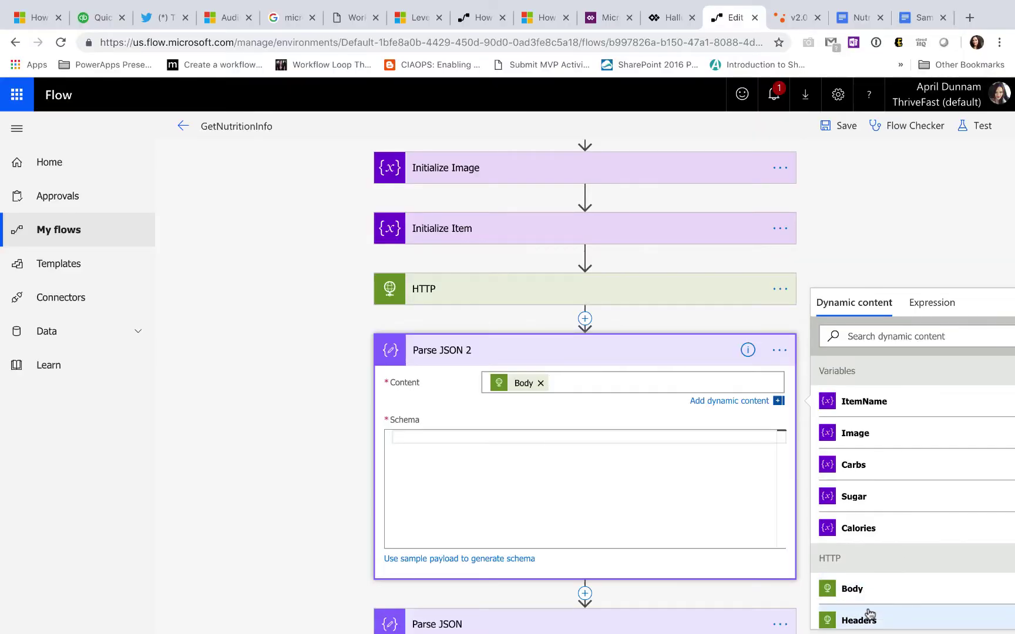
{"action": "left_click", "coordinate": [458, 439]}
{"action": "scroll", "coordinate": [476, 323], "scroll_direction": "down", "scroll_amount": 1}
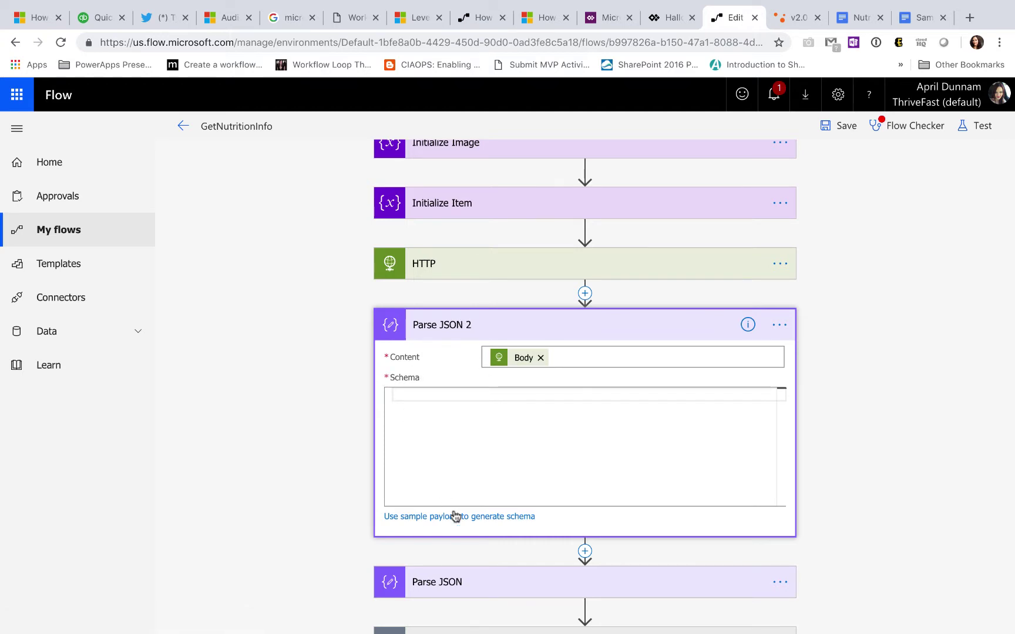
{"action": "scroll", "coordinate": [449, 499], "scroll_direction": "down", "scroll_amount": 1}
{"action": "left_click", "coordinate": [452, 457]}
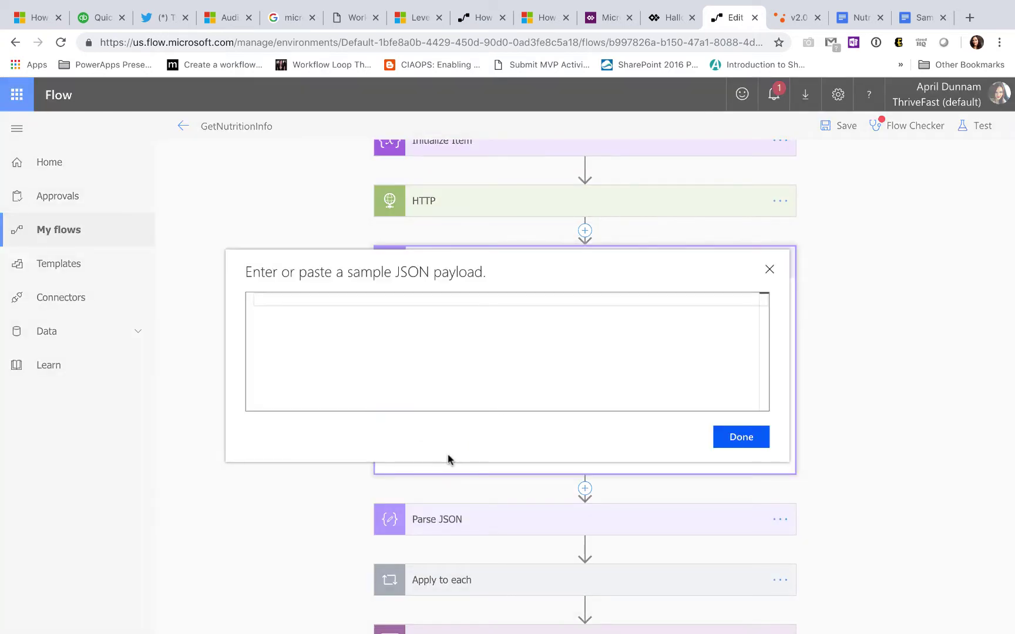
{"action": "left_click", "coordinate": [290, 303]}
{"action": "key", "text": "ctrl+v"}
{"action": "scroll", "coordinate": [519, 383], "scroll_direction": "up", "scroll_amount": 15}
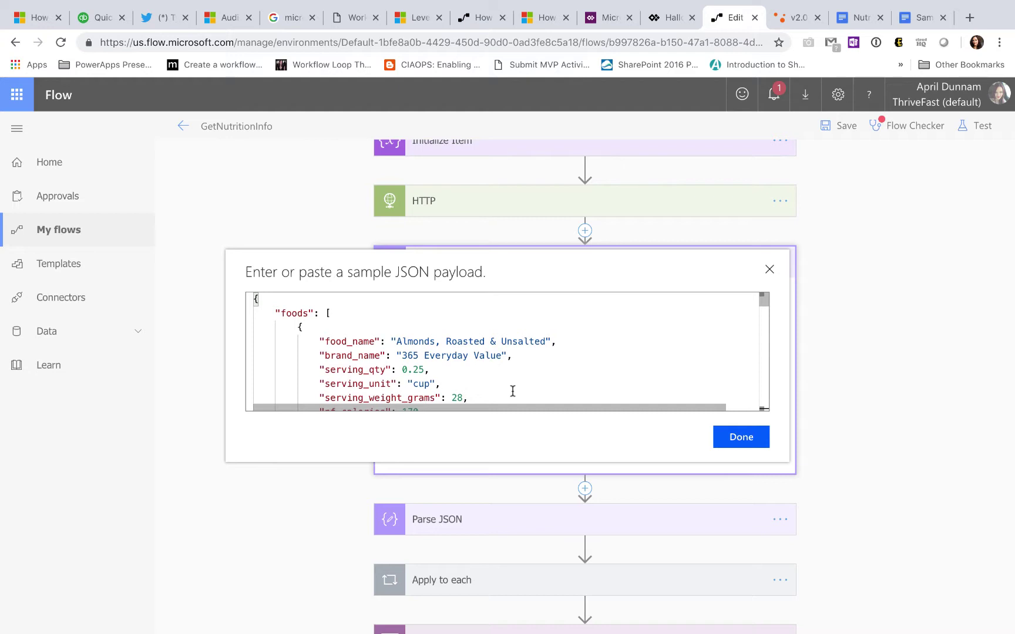
{"action": "left_click", "coordinate": [741, 435]}
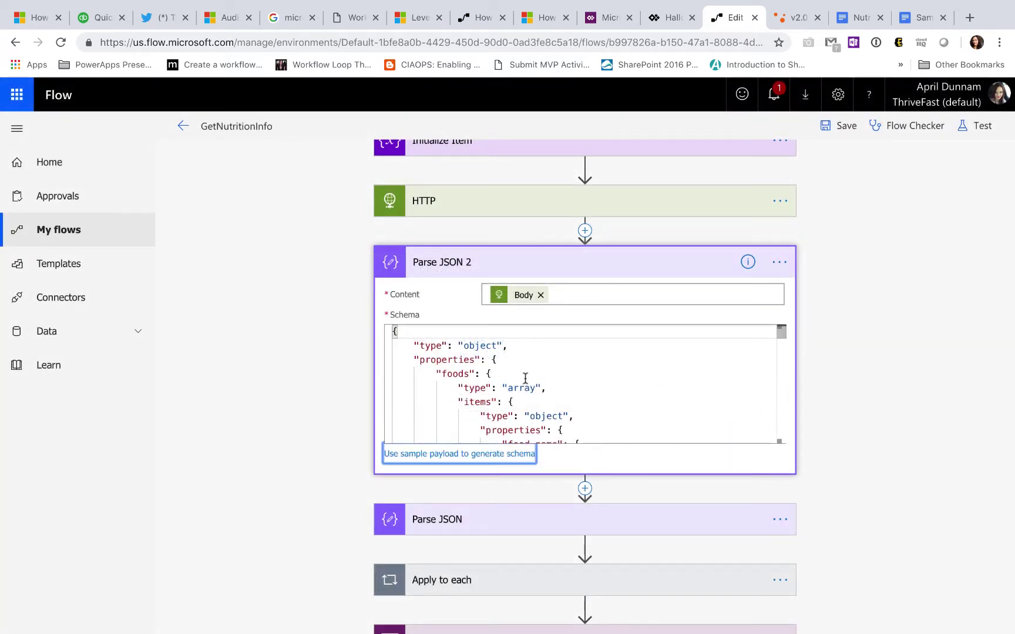
- Scroll through the generated Parse JSON 2 schema's nutrient properties
{"action": "scroll", "coordinate": [517, 382], "scroll_direction": "up", "scroll_amount": 1}
{"action": "scroll", "coordinate": [294, 393], "scroll_direction": "down", "scroll_amount": 2}
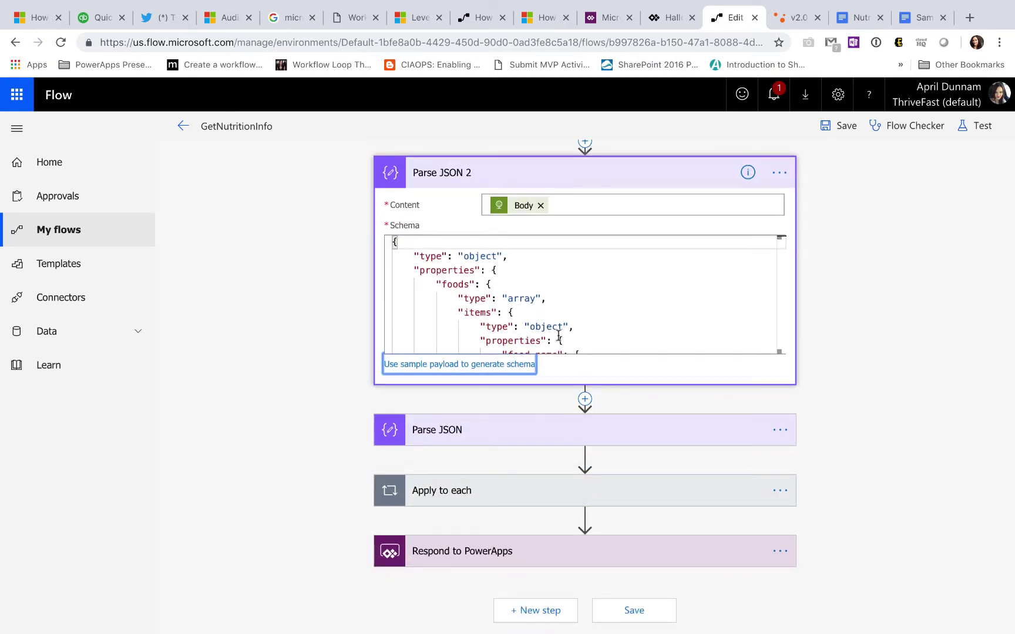
{"action": "scroll", "coordinate": [558, 340], "scroll_direction": "down", "scroll_amount": 5}
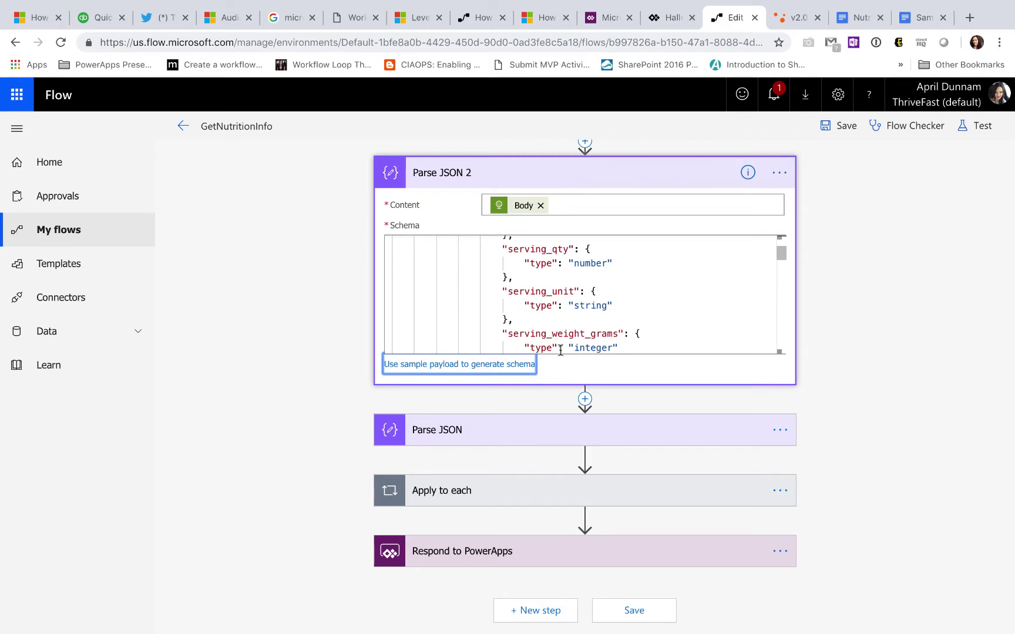
{"action": "scroll", "coordinate": [532, 288], "scroll_direction": "up", "scroll_amount": 2}
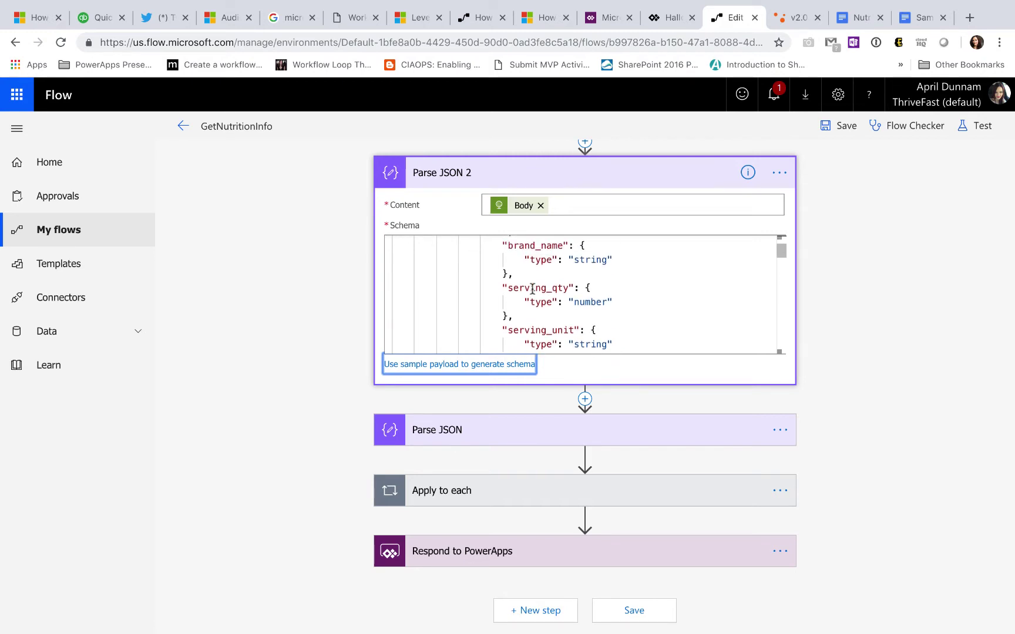
{"action": "scroll", "coordinate": [595, 296], "scroll_direction": "up", "scroll_amount": 6}
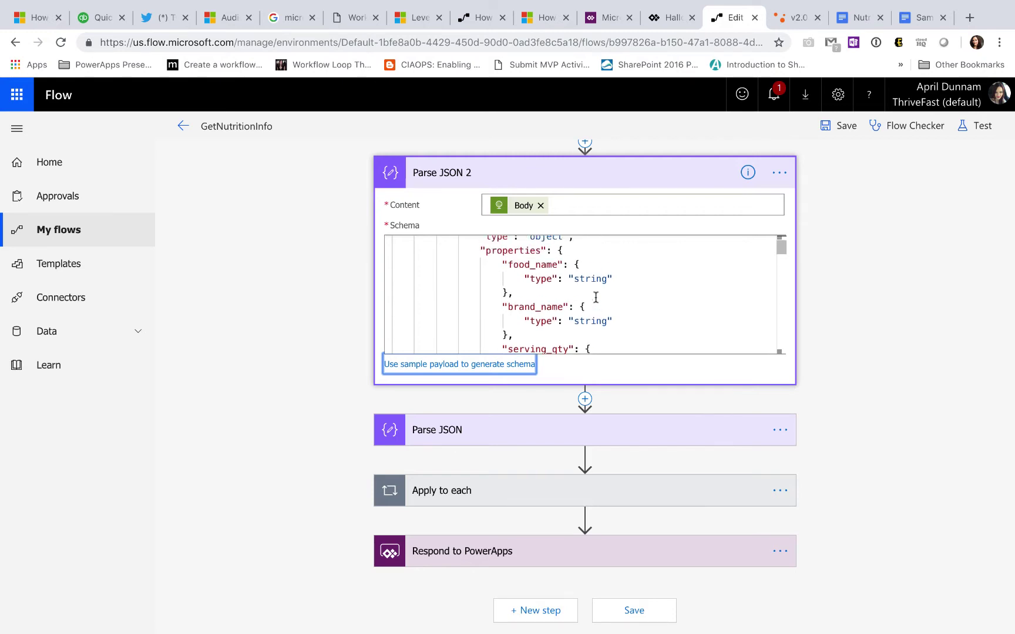
{"action": "scroll", "coordinate": [602, 296], "scroll_direction": "down", "scroll_amount": 4}
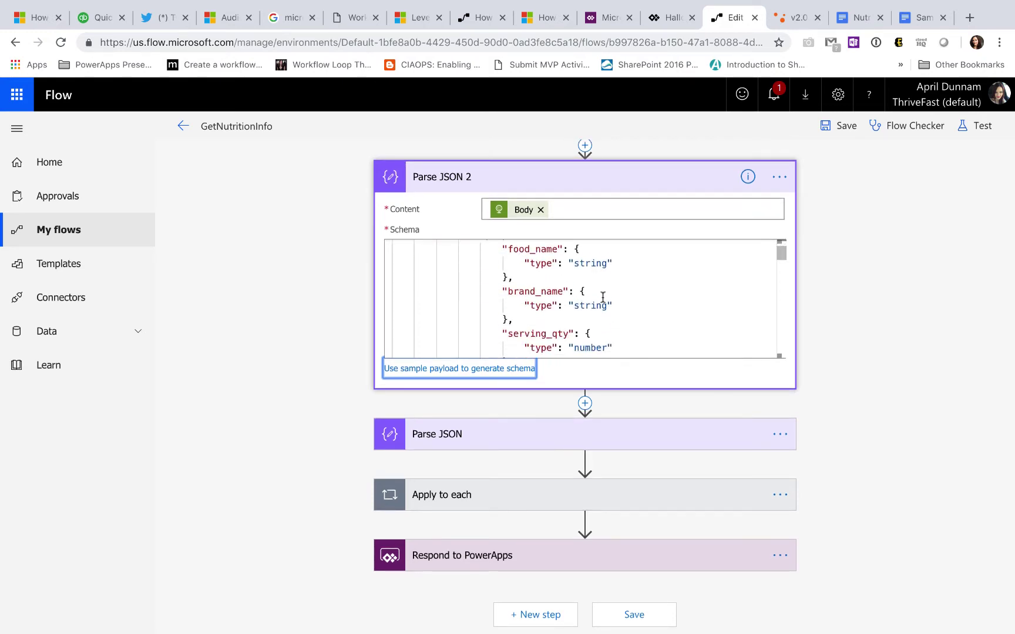
{"action": "scroll", "coordinate": [599, 296], "scroll_direction": "up", "scroll_amount": 2}
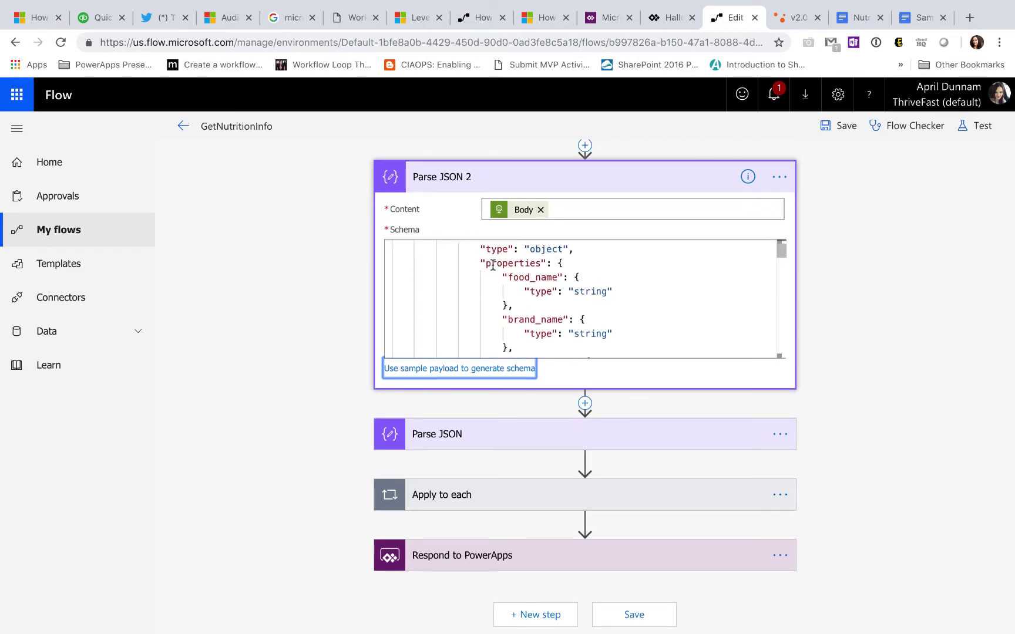
{"action": "scroll", "coordinate": [516, 276], "scroll_direction": "down", "scroll_amount": 3}
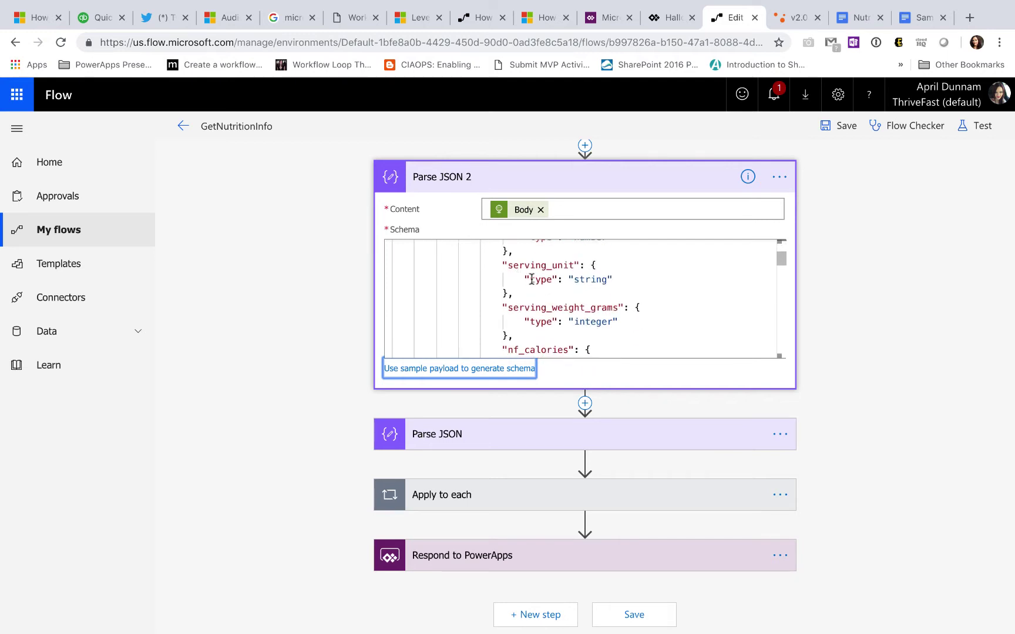
{"action": "scroll", "coordinate": [516, 276], "scroll_direction": "down", "scroll_amount": 4}
{"action": "scroll", "coordinate": [505, 273], "scroll_direction": "up", "scroll_amount": 1}
{"action": "scroll", "coordinate": [503, 265], "scroll_direction": "up", "scroll_amount": 1}
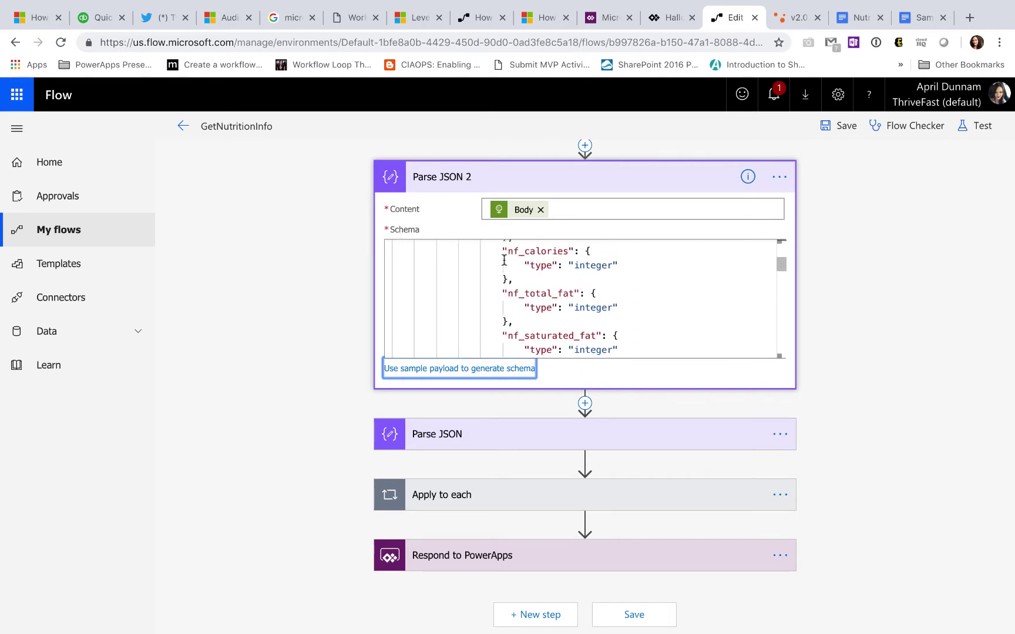
{"action": "scroll", "coordinate": [503, 256], "scroll_direction": "down", "scroll_amount": 1}
- Inspect the integer types declared for nf_calories and nf_saturated_fat
{"action": "left_click_drag", "start_coordinate": [503, 252], "coordinate": [561, 250]}
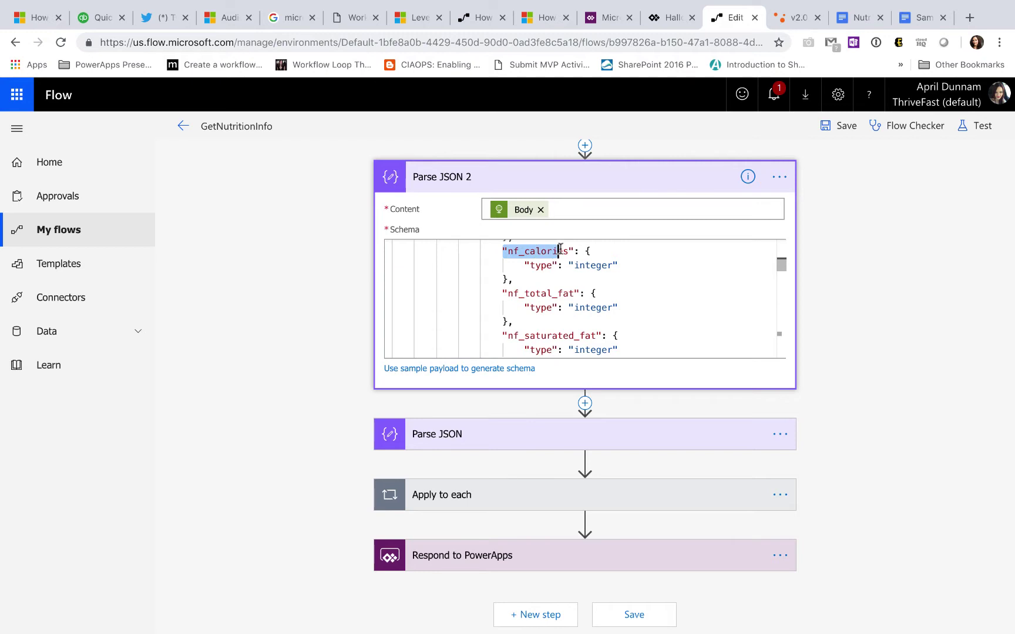
{"action": "left_click", "coordinate": [623, 267]}
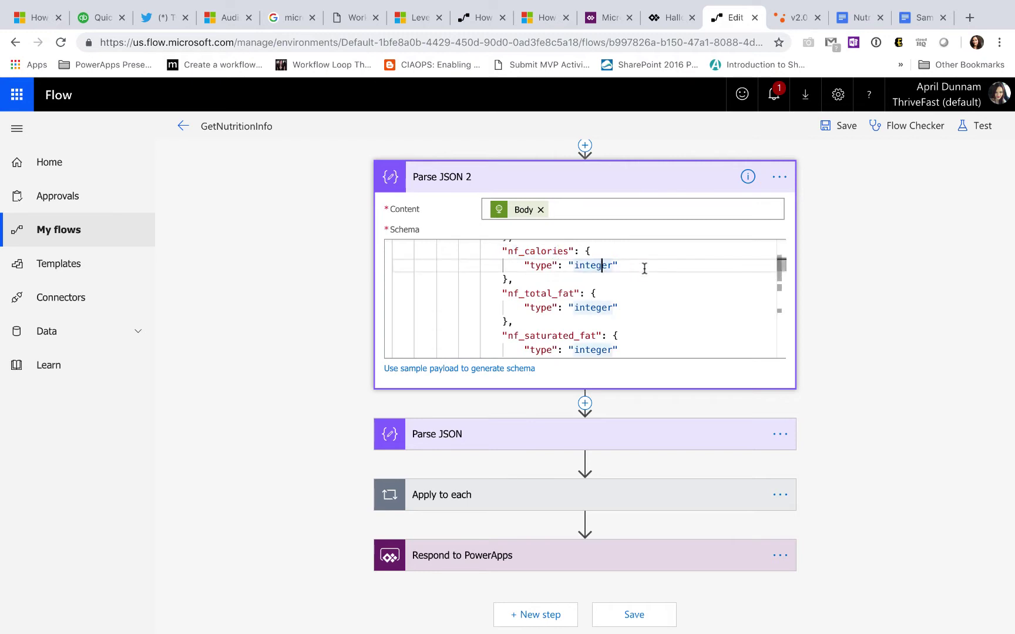
{"action": "left_click", "coordinate": [645, 269]}
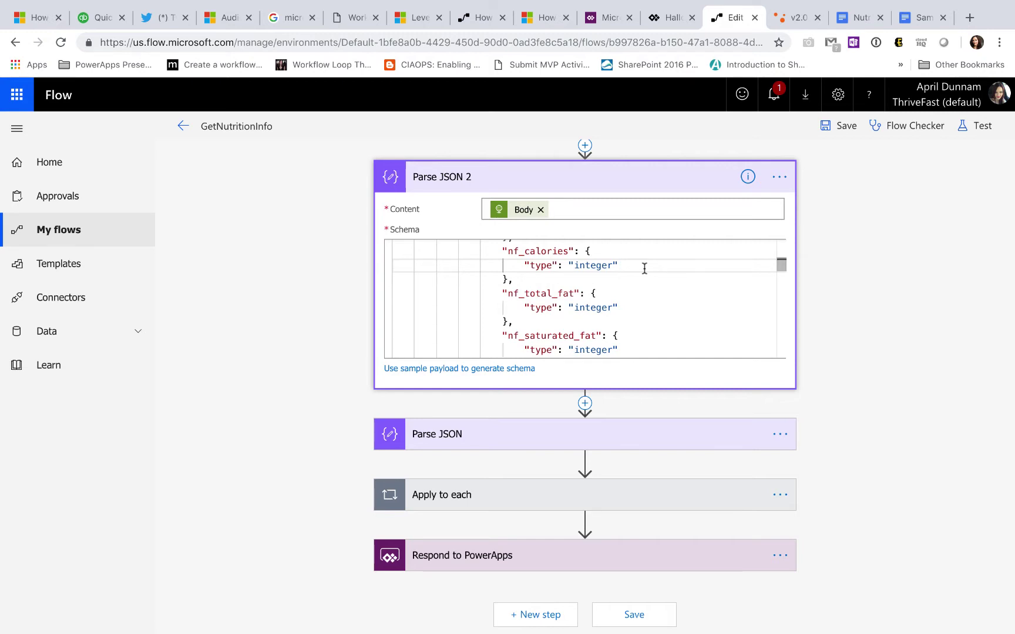
{"action": "scroll", "coordinate": [626, 310], "scroll_direction": "down", "scroll_amount": 1}
{"action": "left_click", "coordinate": [630, 294]}
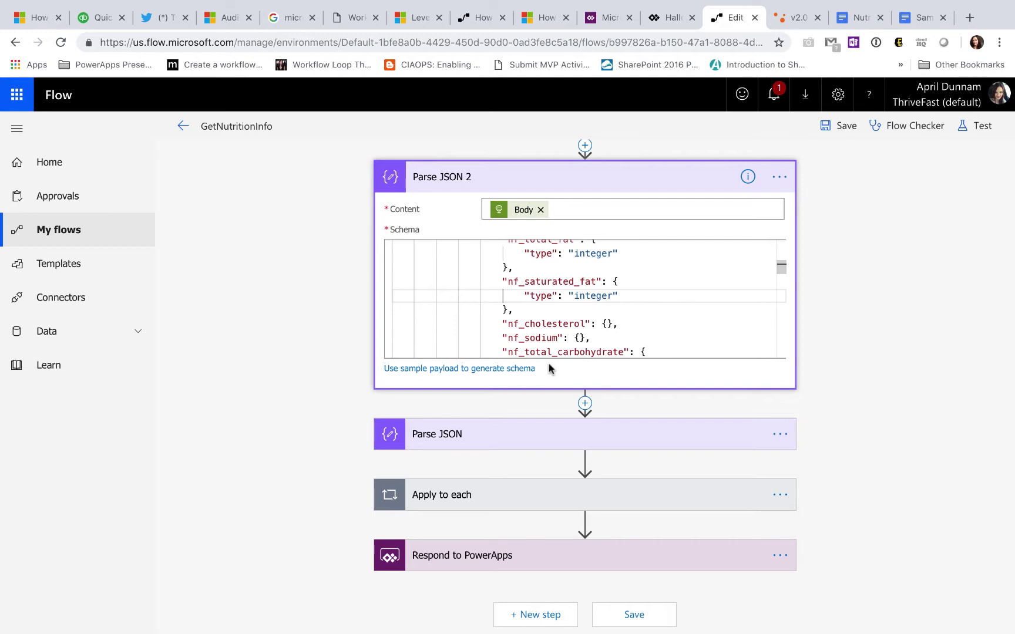
{"action": "left_click", "coordinate": [518, 435]}
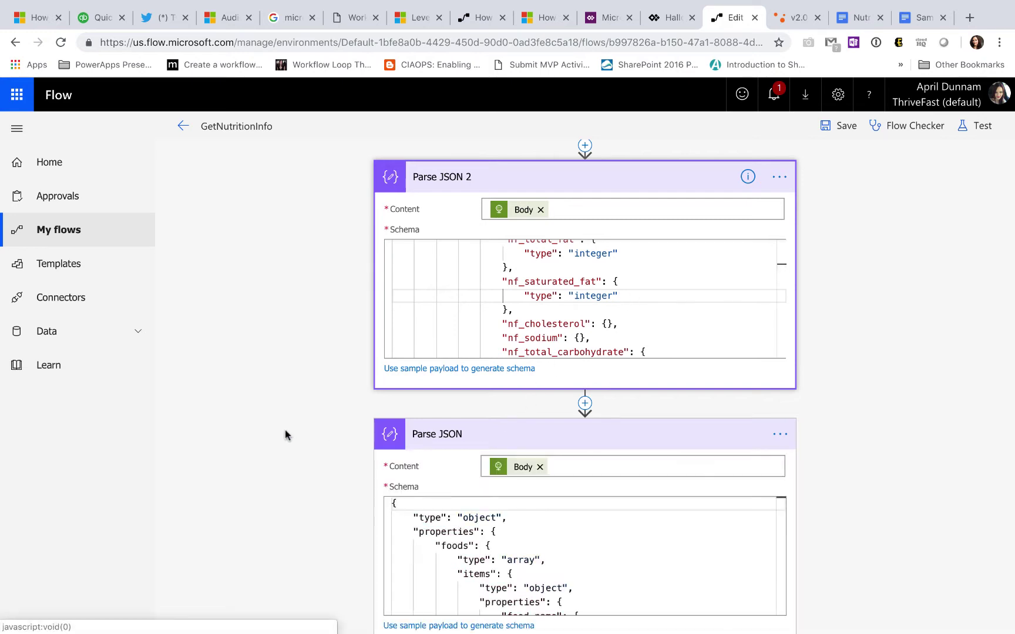
{"action": "scroll", "coordinate": [438, 446], "scroll_direction": "down", "scroll_amount": 2}
{"action": "scroll", "coordinate": [437, 446], "scroll_direction": "down", "scroll_amount": 10}
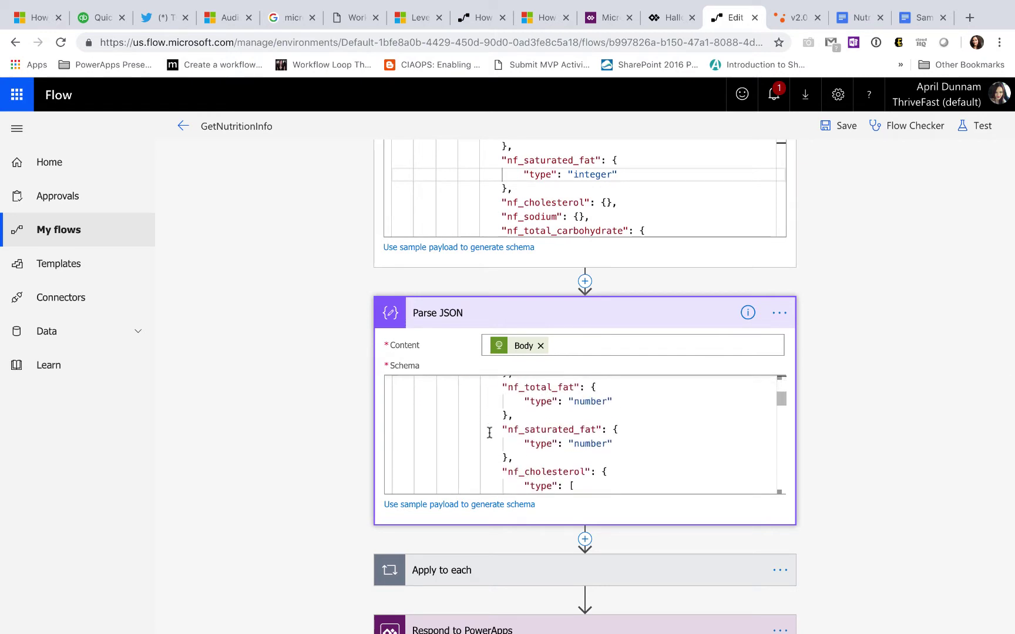
{"action": "scroll", "coordinate": [489, 432], "scroll_direction": "down", "scroll_amount": 3}
{"action": "scroll", "coordinate": [485, 433], "scroll_direction": "up", "scroll_amount": 1}
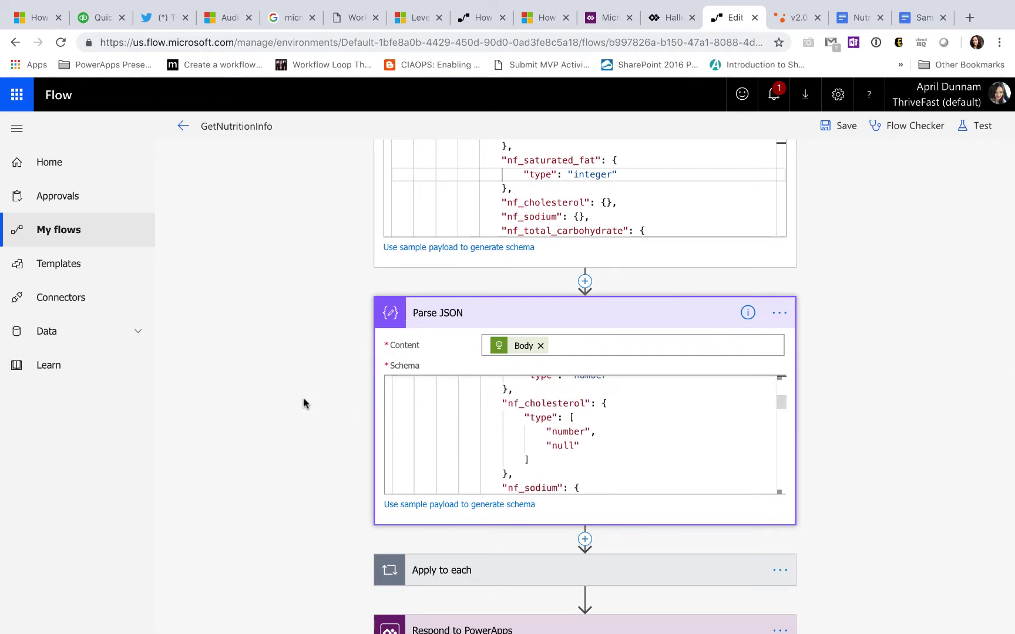
{"action": "scroll", "coordinate": [304, 404], "scroll_direction": "down", "scroll_amount": 1}
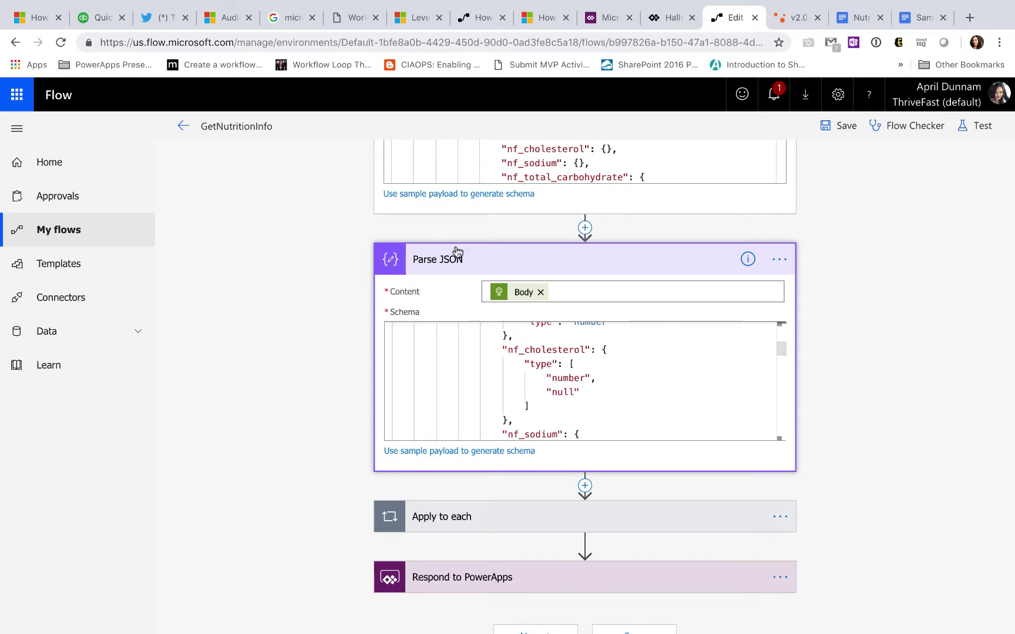
{"action": "scroll", "coordinate": [478, 381], "scroll_direction": "up", "scroll_amount": 1}
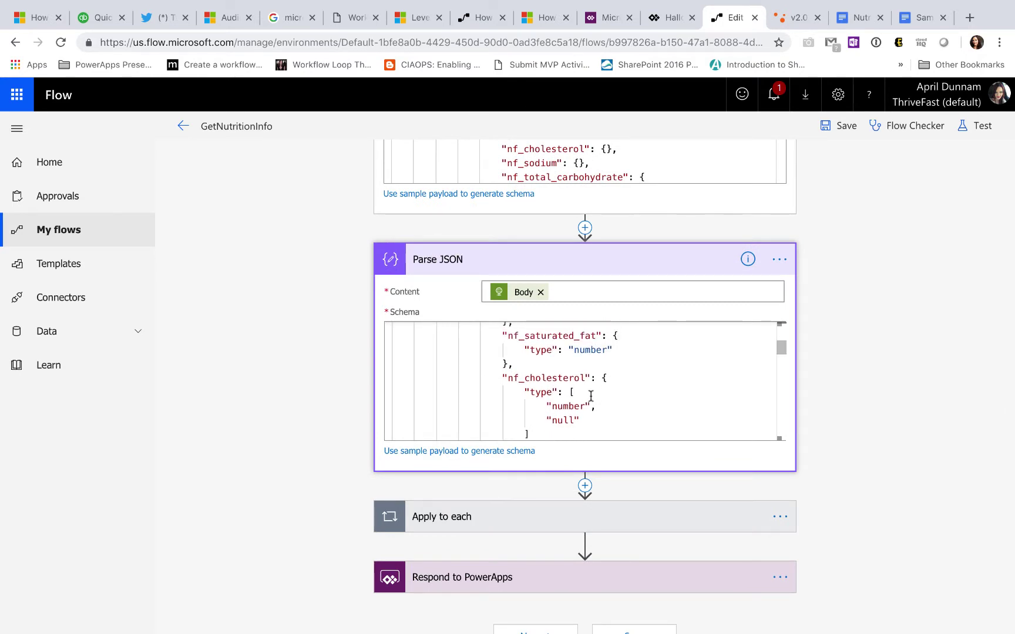
{"action": "scroll", "coordinate": [338, 343], "scroll_direction": "up", "scroll_amount": 1}
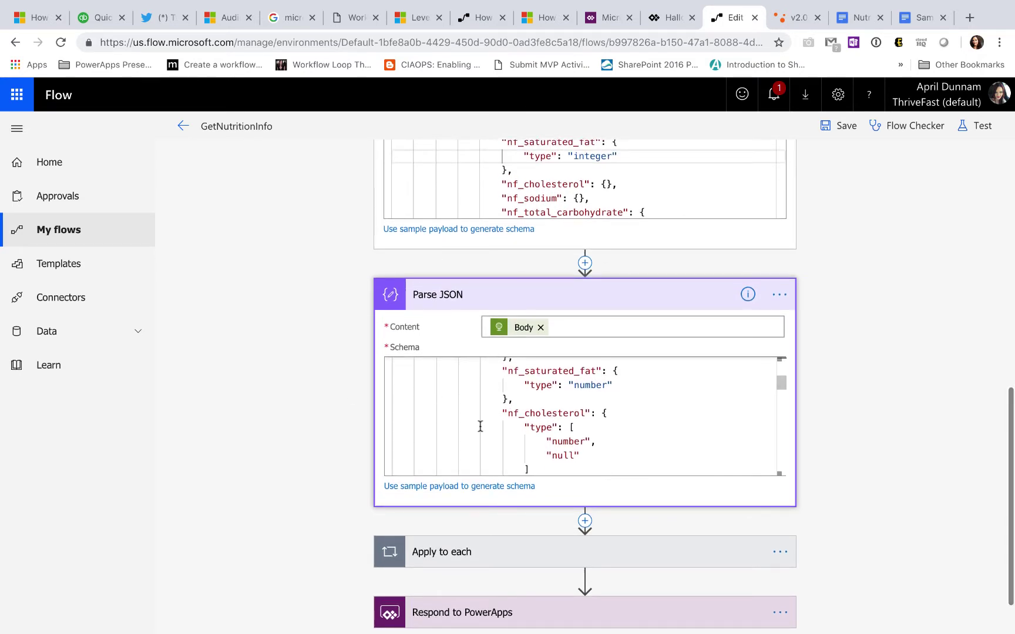
{"action": "scroll", "coordinate": [519, 429], "scroll_direction": "down", "scroll_amount": 1}
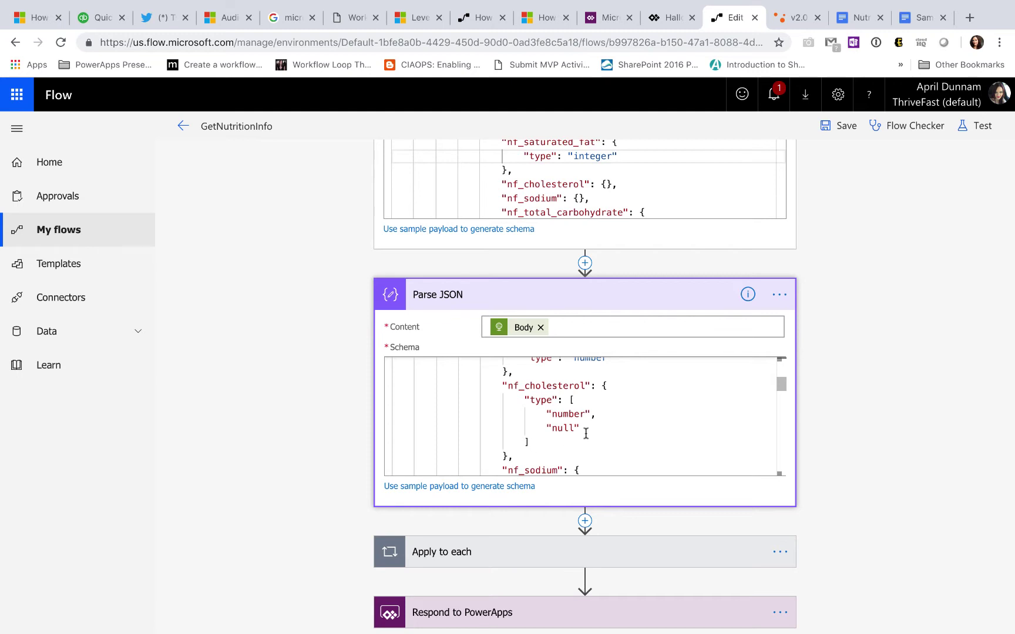
{"action": "left_click_drag", "start_coordinate": [545, 414], "coordinate": [611, 414]}
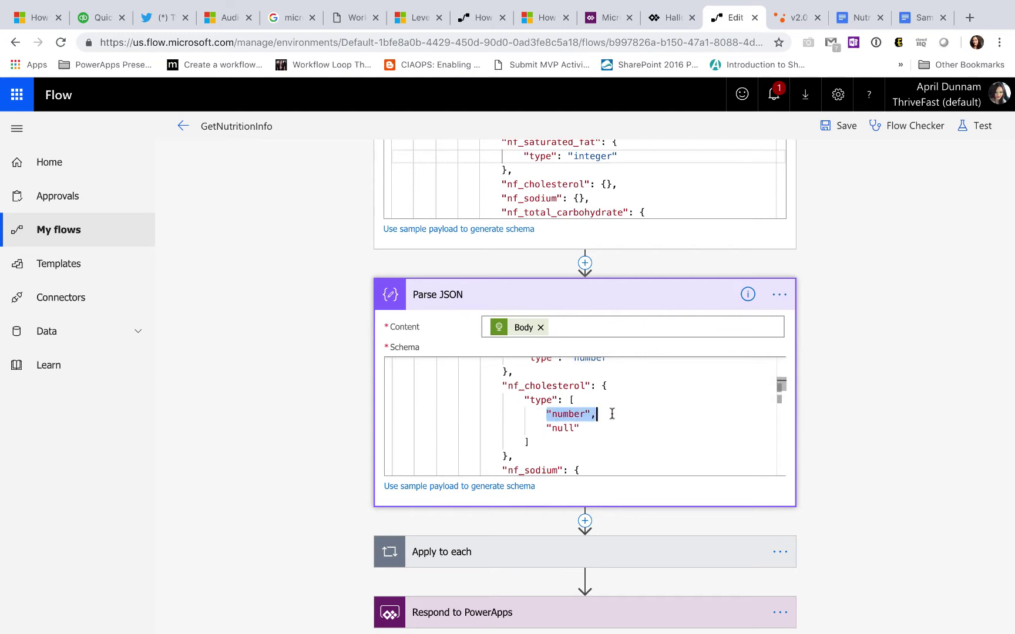
{"action": "left_click", "coordinate": [595, 437]}
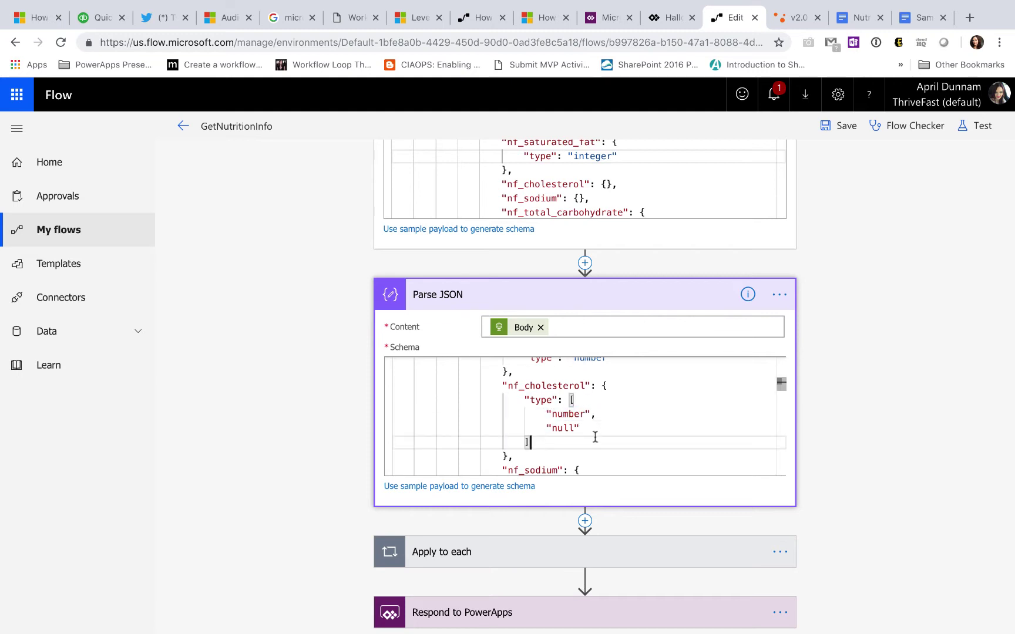
{"action": "scroll", "coordinate": [276, 342], "scroll_direction": "up", "scroll_amount": 5}
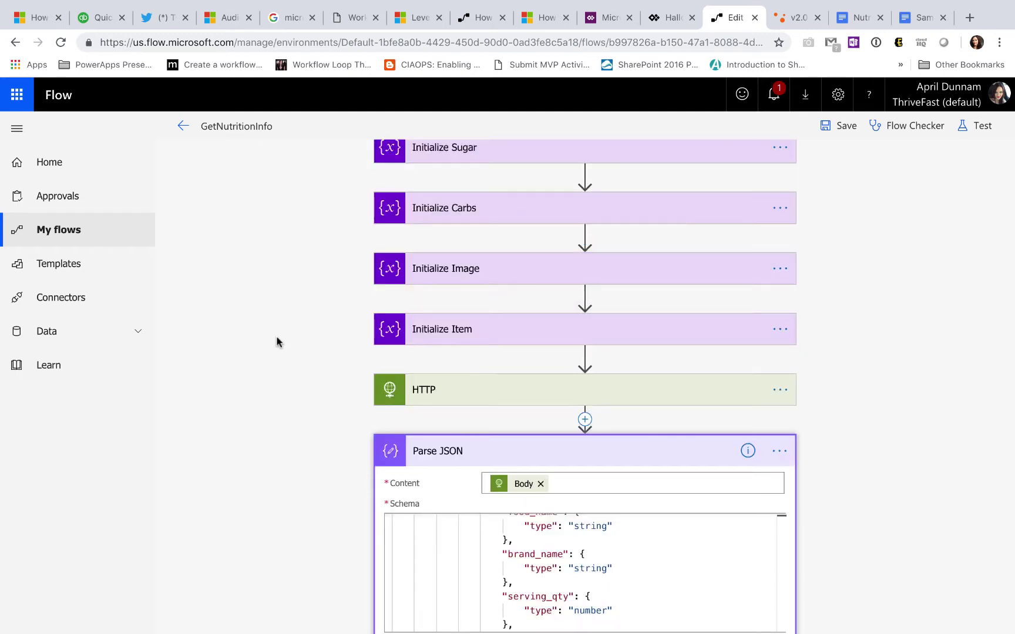
- Inspect the Apply to each foods input and the Set Calories value among Parse JSON outputs
{"action": "scroll", "coordinate": [277, 342], "scroll_direction": "down", "scroll_amount": 1}
{"action": "scroll", "coordinate": [278, 342], "scroll_direction": "down", "scroll_amount": 4}
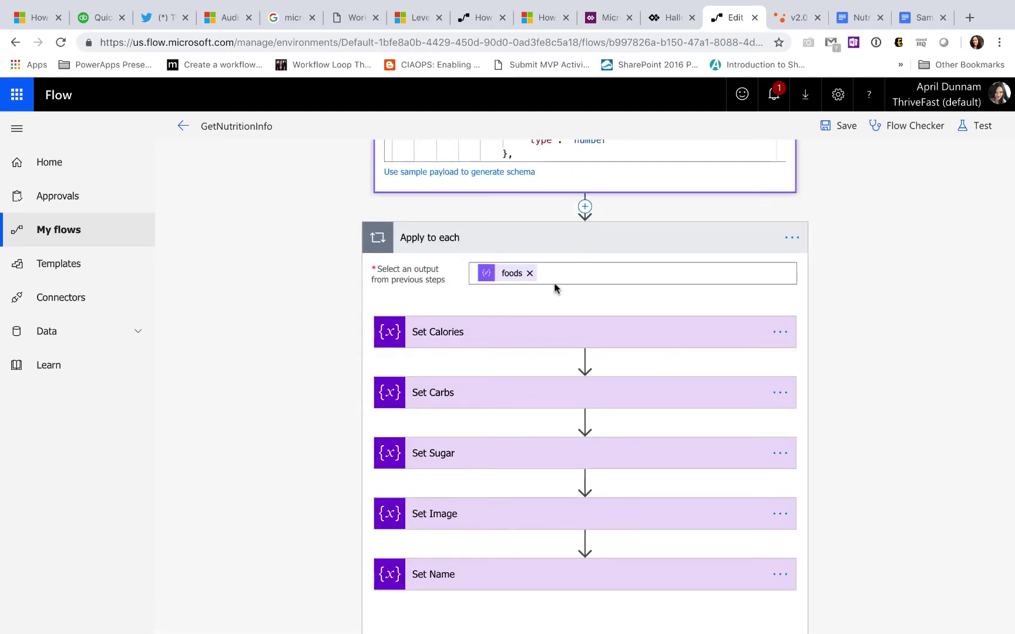
{"action": "left_click", "coordinate": [566, 268]}
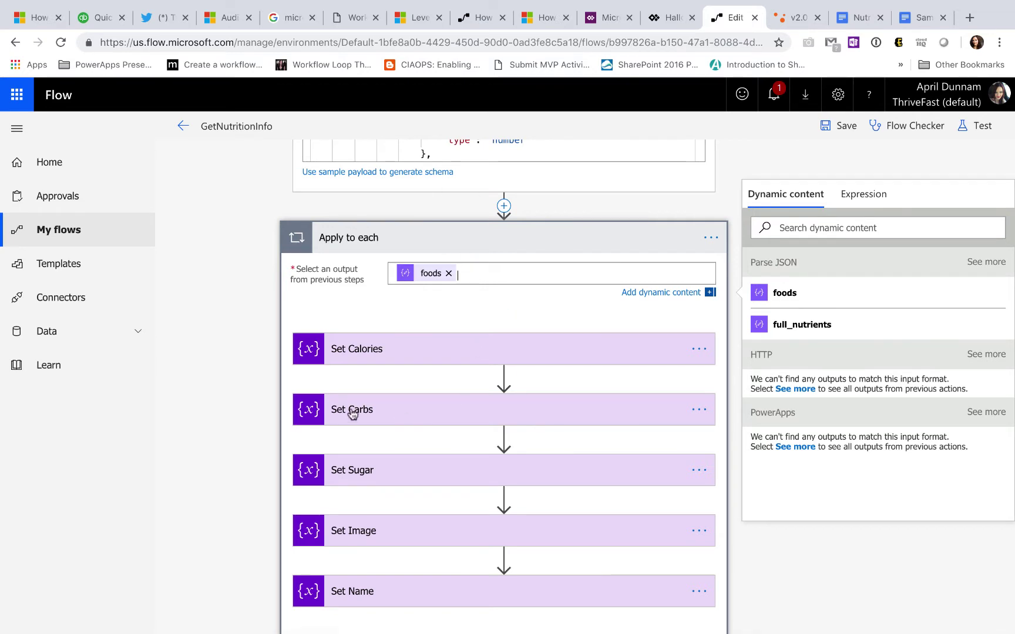
{"action": "left_click", "coordinate": [356, 350]}
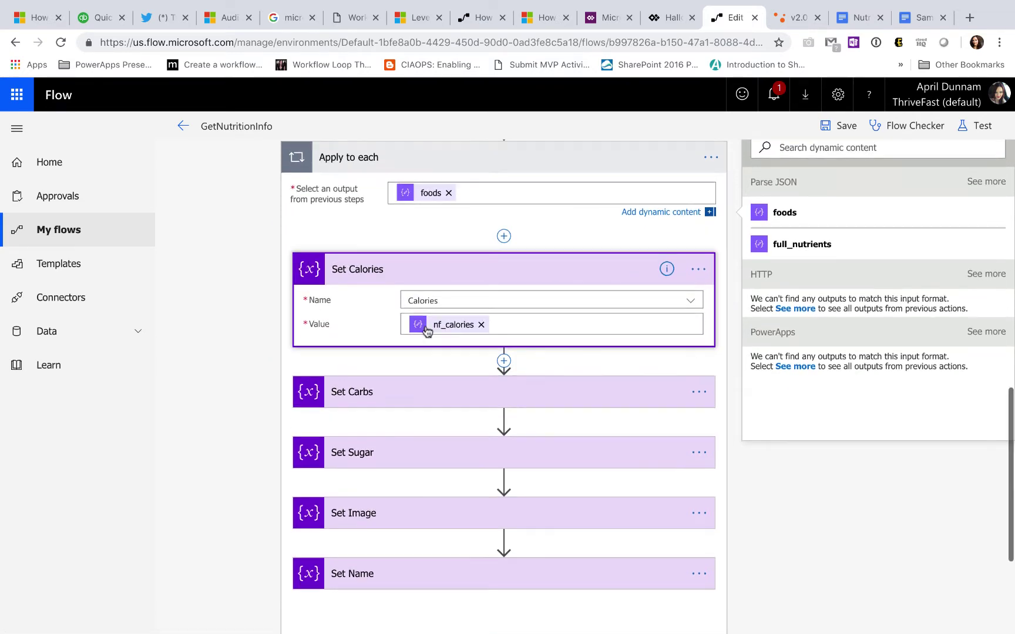
{"action": "left_click", "coordinate": [591, 324]}
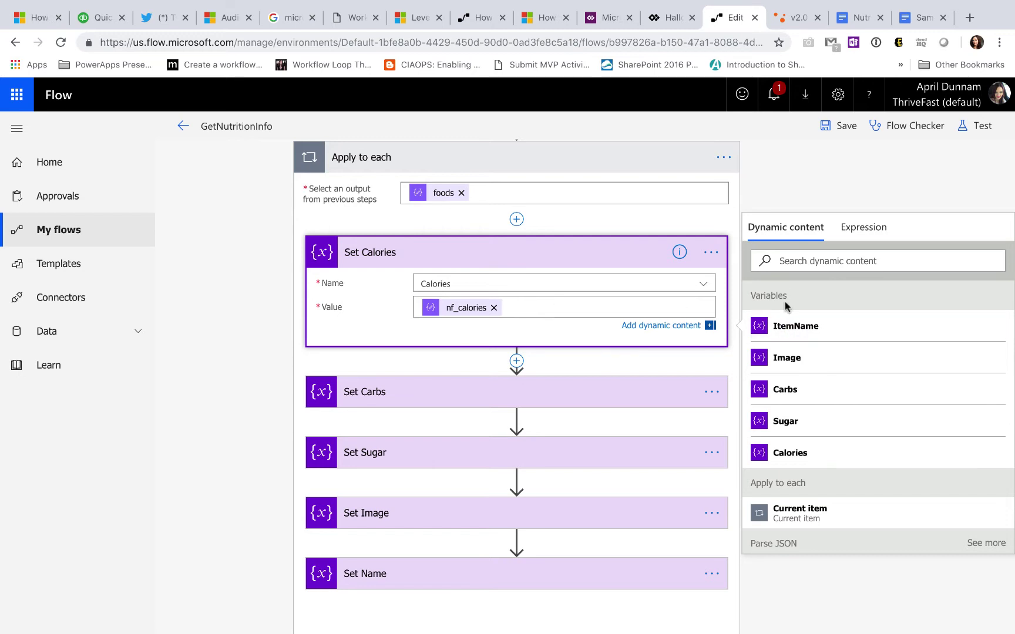
{"action": "scroll", "coordinate": [787, 418], "scroll_direction": "down", "scroll_amount": 3}
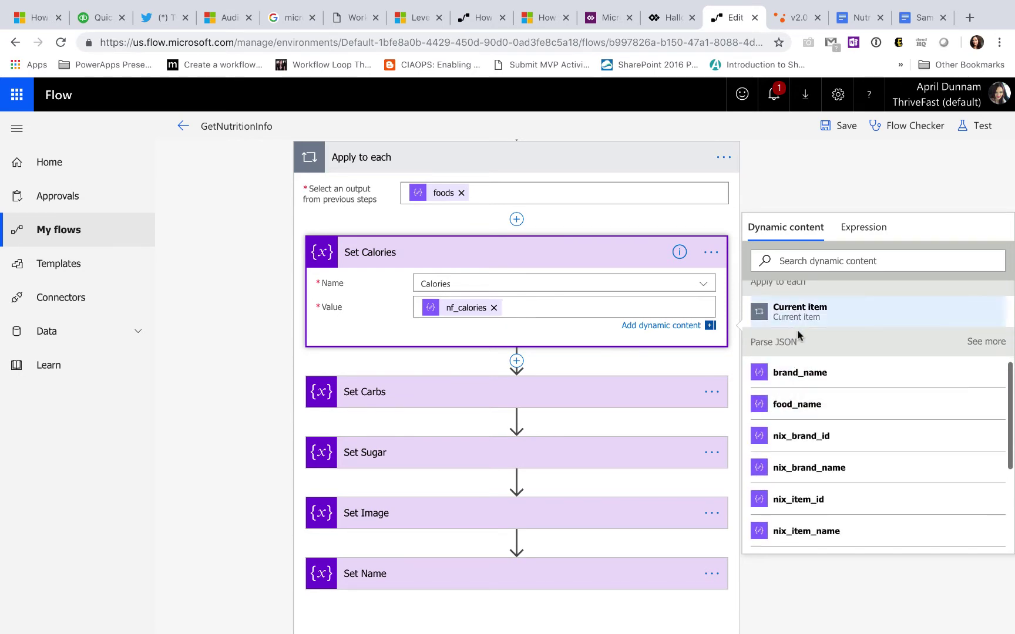
{"action": "left_click", "coordinate": [987, 342]}
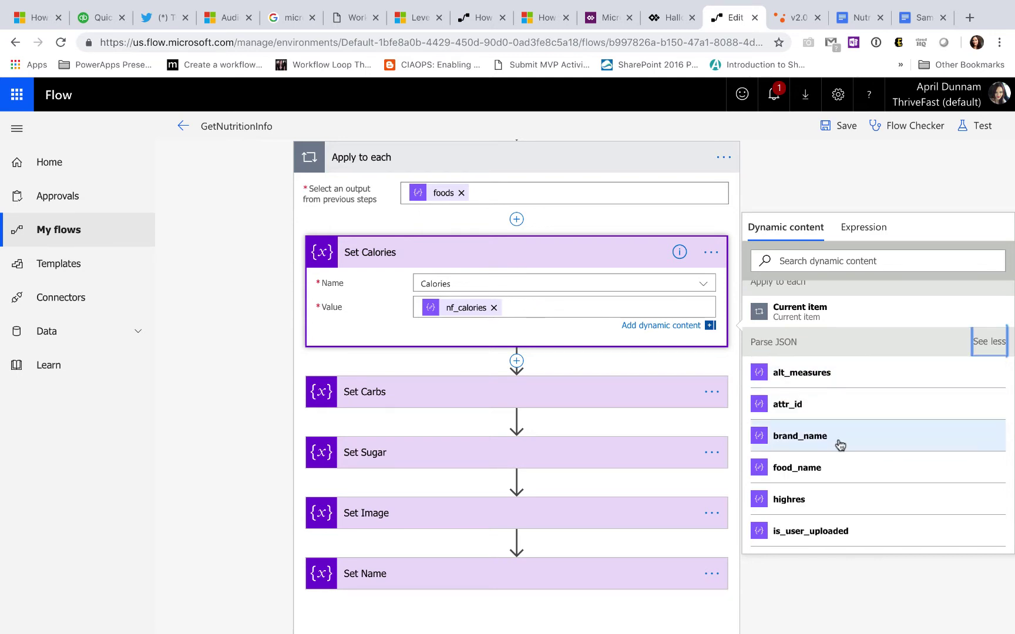
{"action": "scroll", "coordinate": [838, 444], "scroll_direction": "down", "scroll_amount": 3}
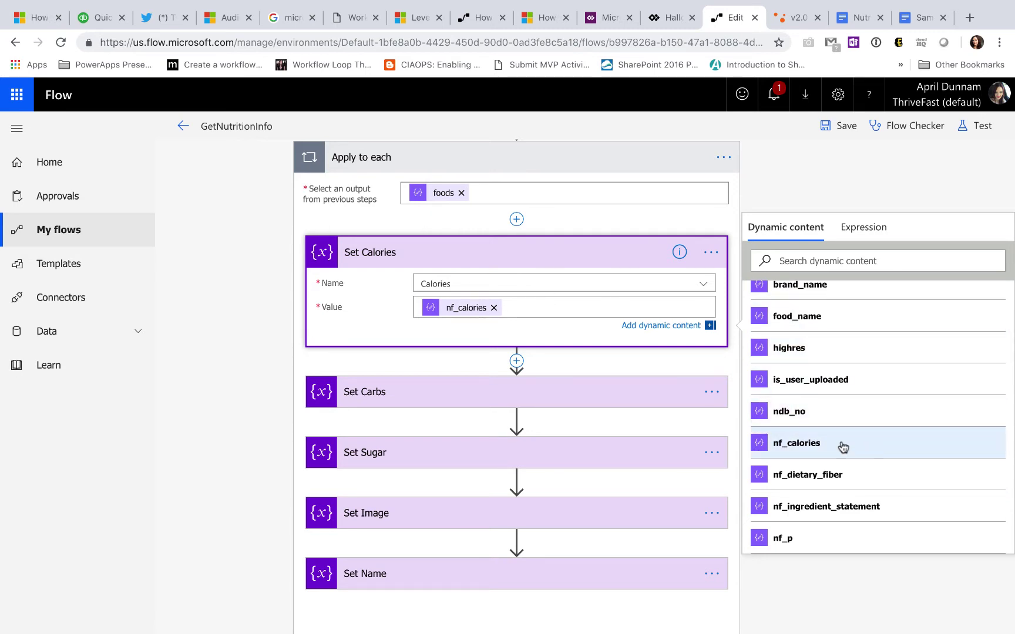
- Check the Set Carbs value, then expand Respond to PowerApps to show its outputs
{"action": "left_click", "coordinate": [375, 392]}
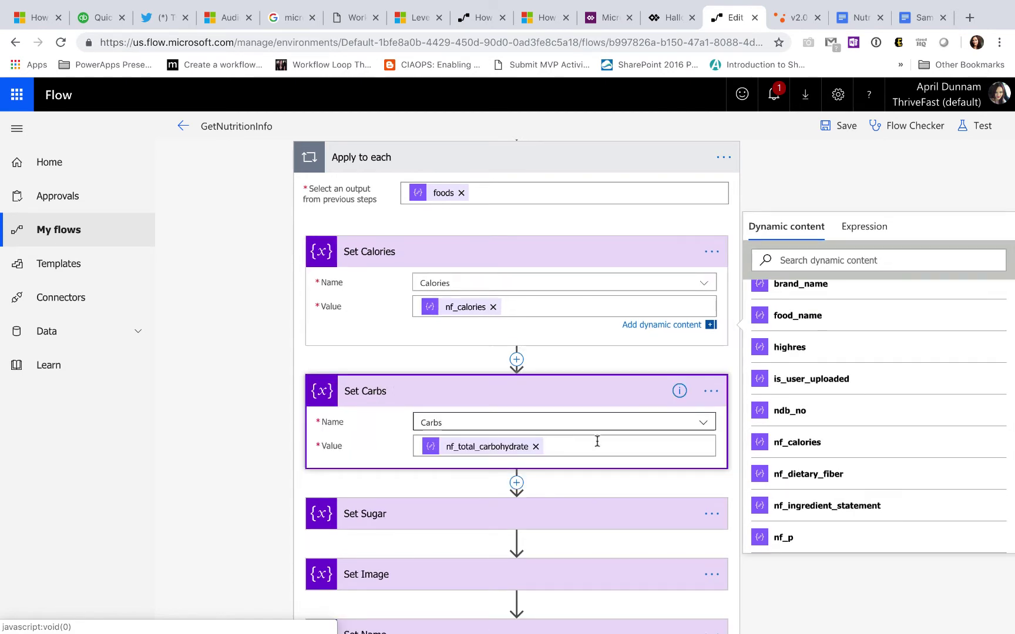
{"action": "scroll", "coordinate": [878, 497], "scroll_direction": "down", "scroll_amount": 5}
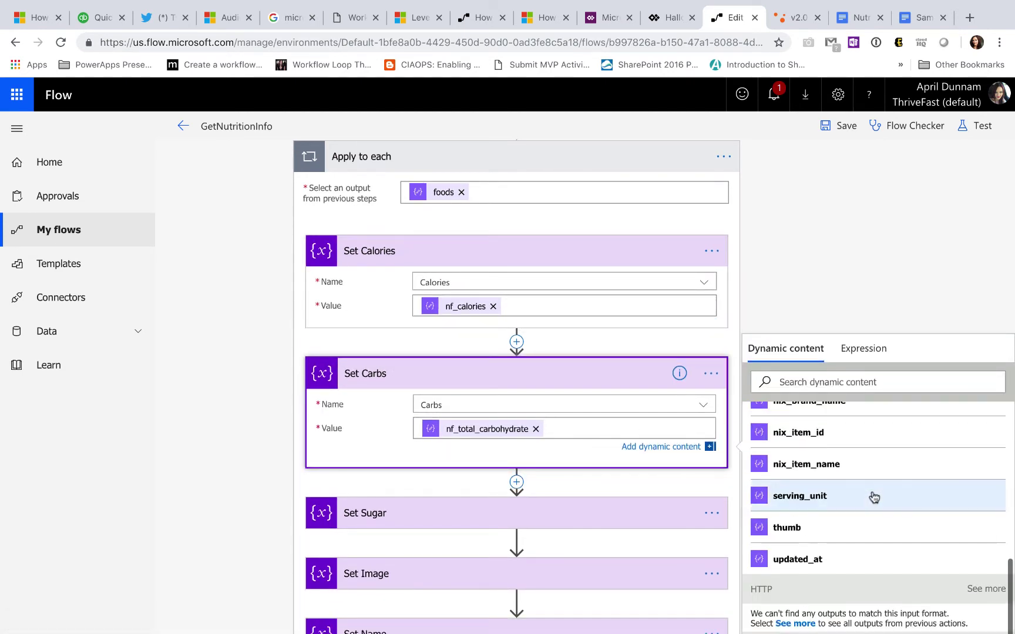
{"action": "scroll", "coordinate": [822, 298], "scroll_direction": "down", "scroll_amount": 4}
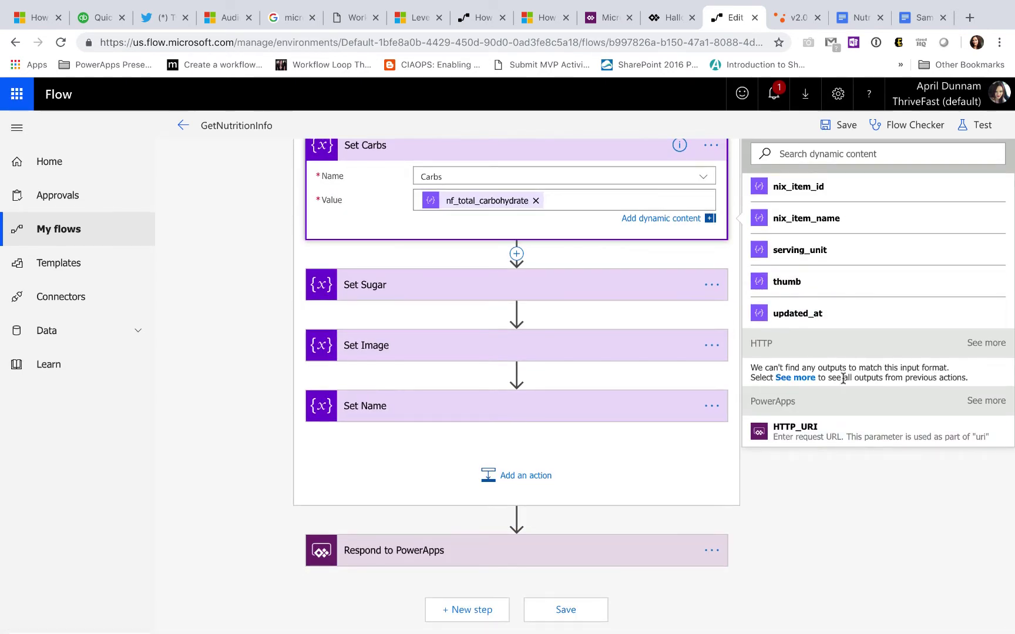
{"action": "left_click", "coordinate": [802, 376]}
{"action": "scroll", "coordinate": [844, 383], "scroll_direction": "up", "scroll_amount": 2}
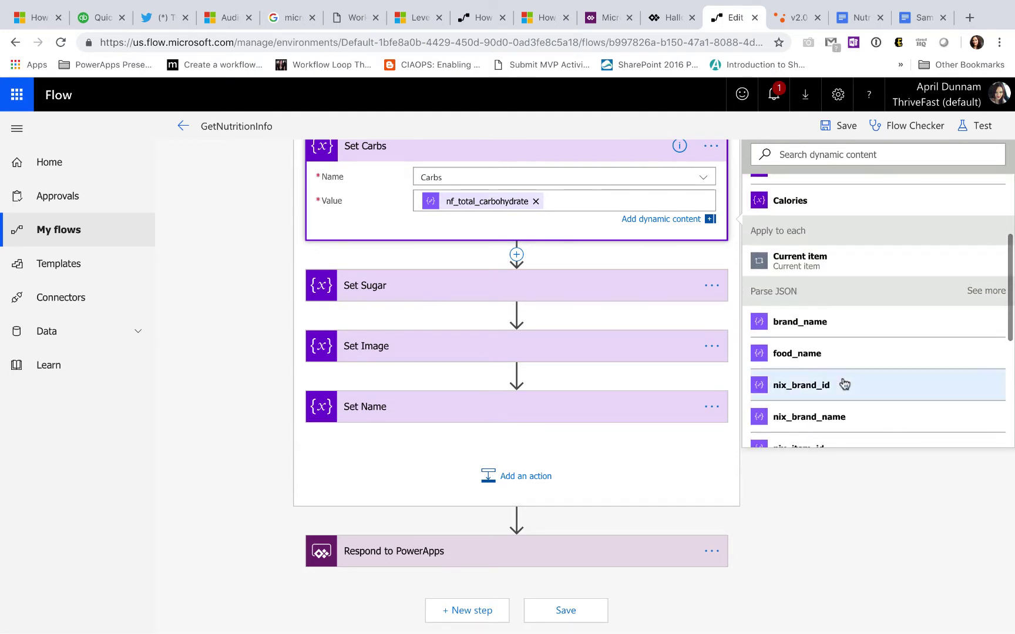
{"action": "left_click", "coordinate": [975, 292]}
{"action": "scroll", "coordinate": [904, 362], "scroll_direction": "down", "scroll_amount": 6}
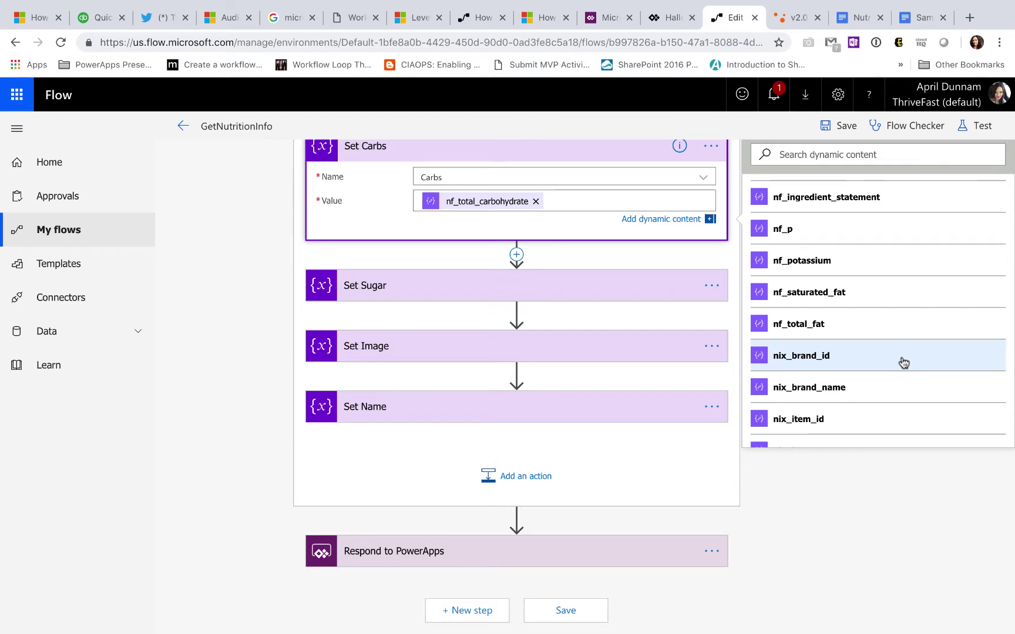
{"action": "left_click", "coordinate": [403, 551]}
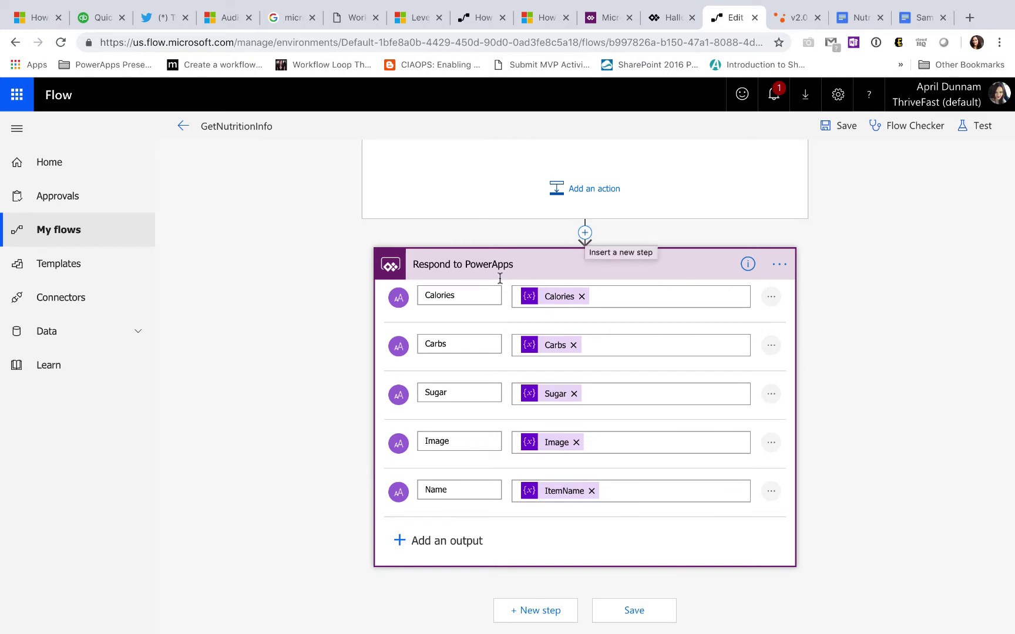
{"action": "left_click", "coordinate": [471, 299]}
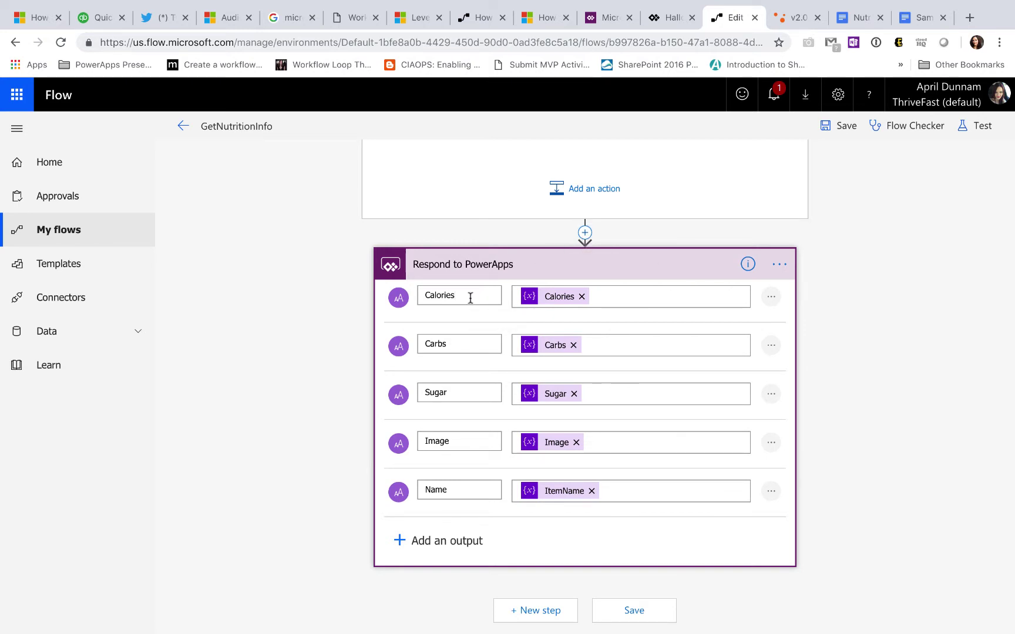
{"action": "left_click", "coordinate": [672, 291]}
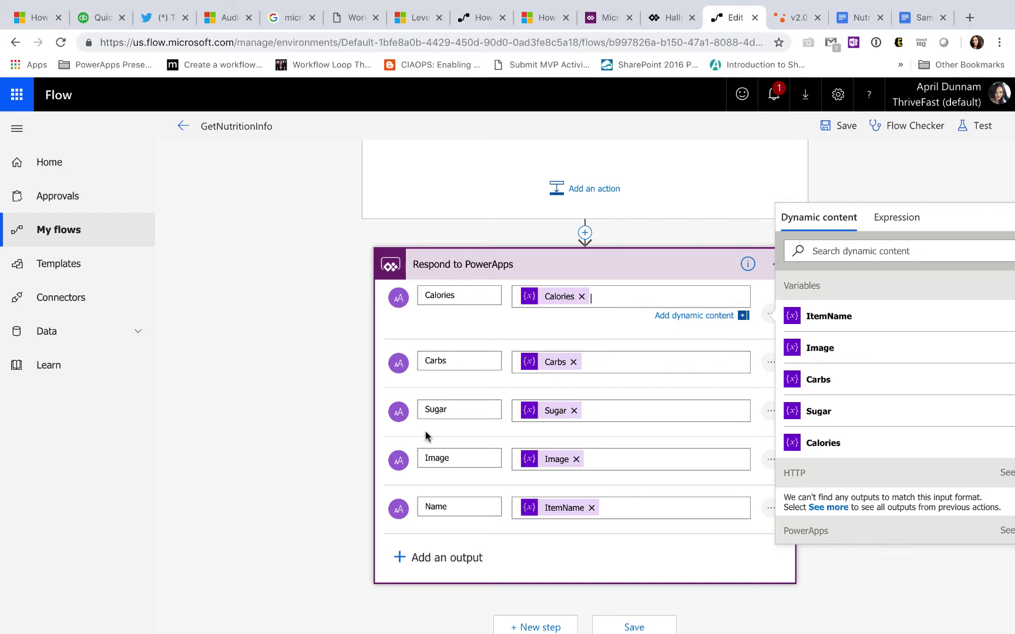
{"action": "left_click", "coordinate": [614, 16]}
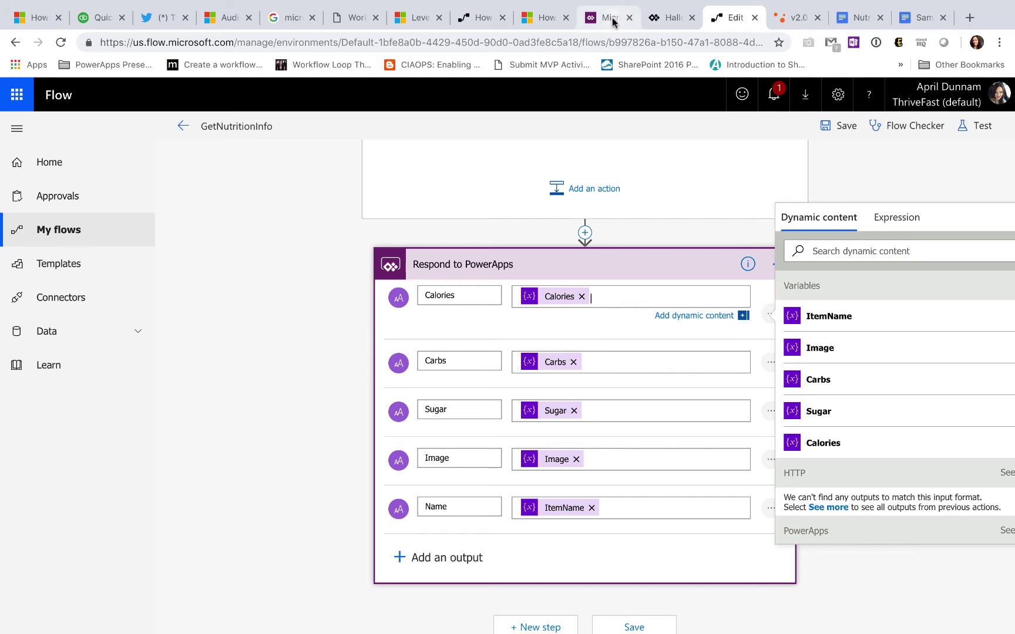
- In the HalloweenHelper app, switch between CandyWelcome and CandyDetails, ending on CandyWelcome
{"action": "left_click", "coordinate": [669, 18]}
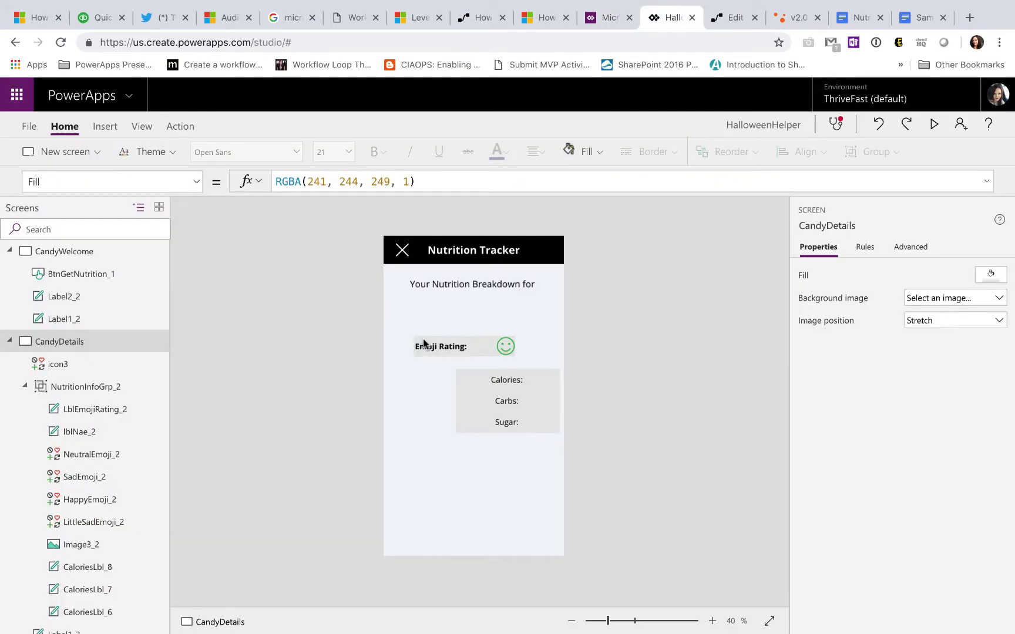
{"action": "left_click", "coordinate": [25, 257]}
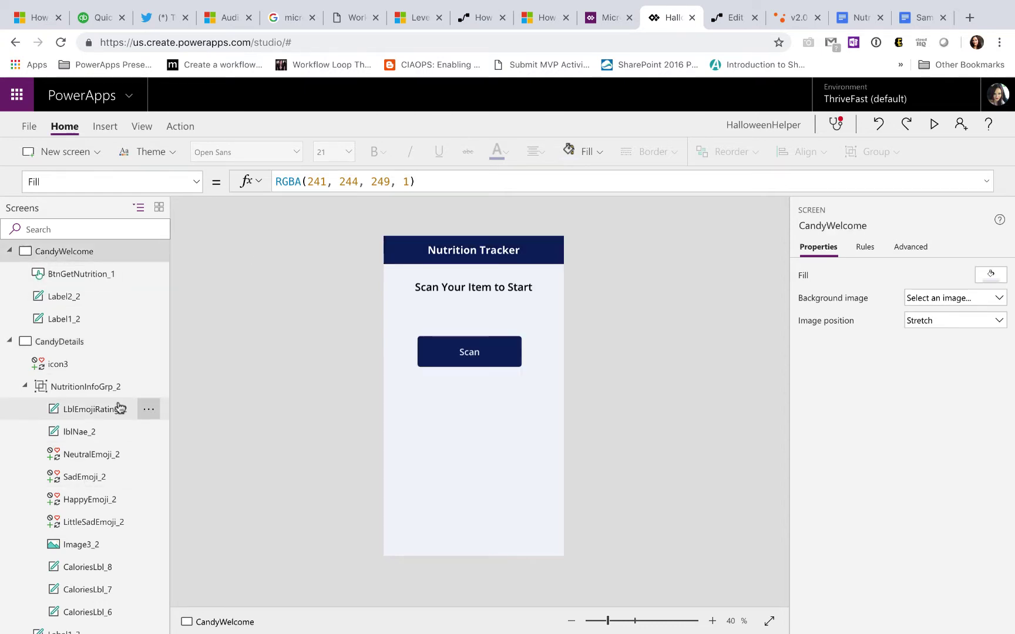
{"action": "left_click", "coordinate": [68, 347]}
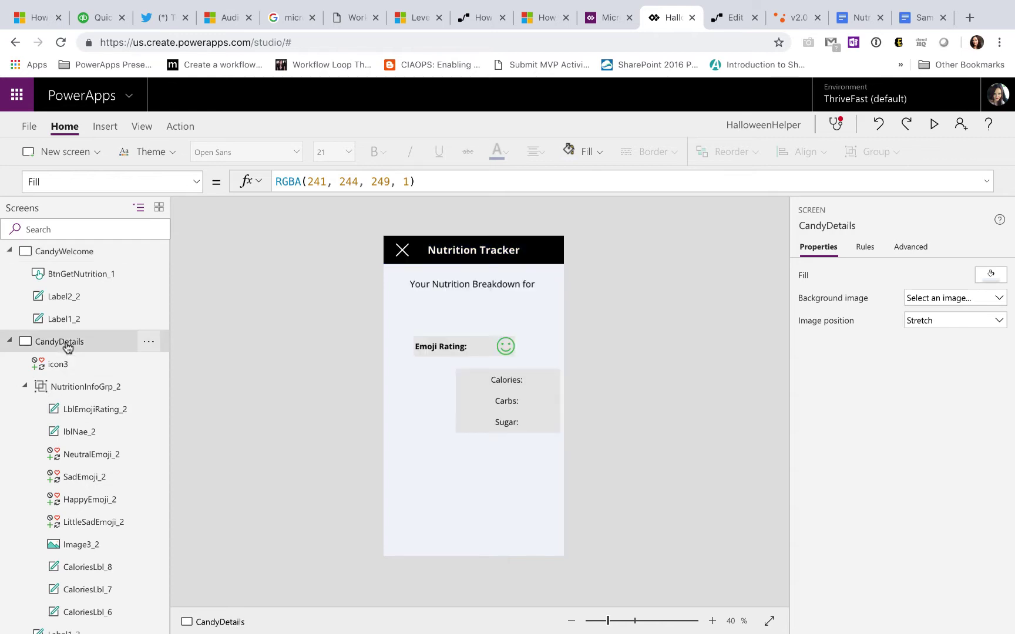
{"action": "left_click", "coordinate": [77, 253]}
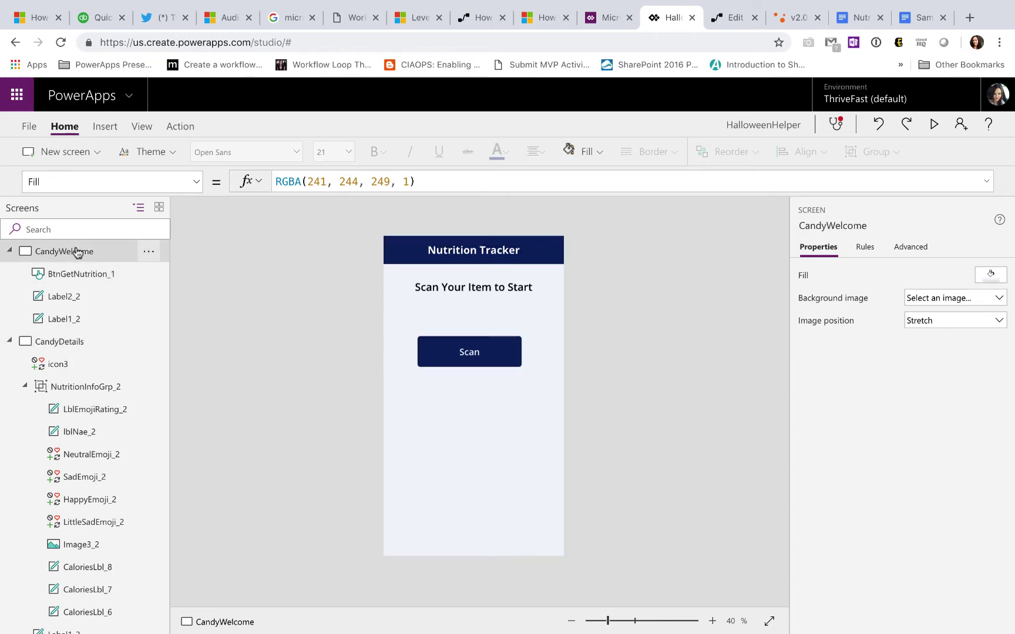
{"action": "left_click", "coordinate": [49, 348]}
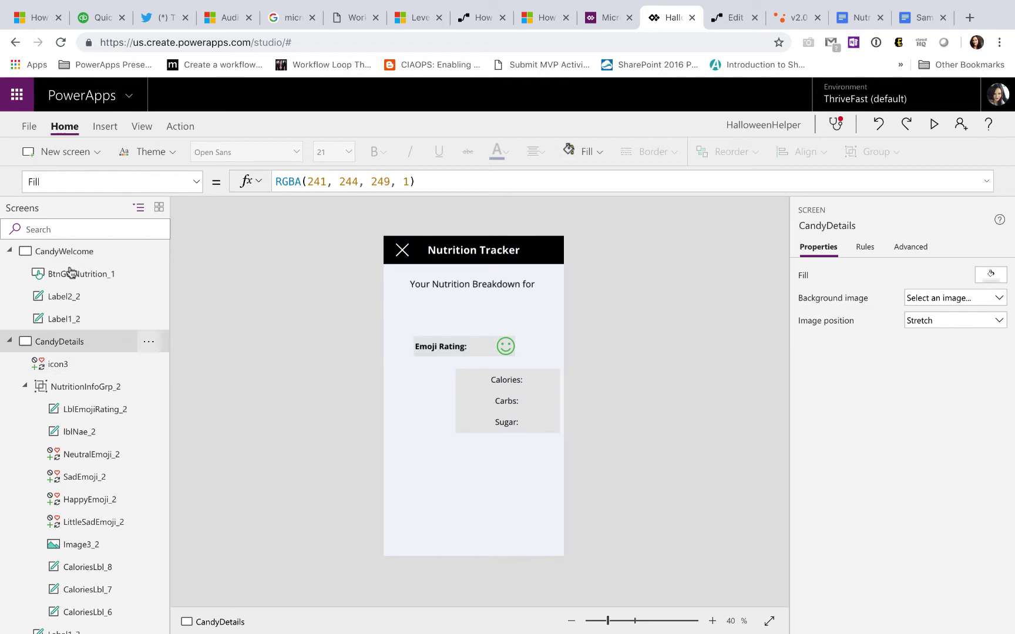
{"action": "left_click", "coordinate": [78, 250]}
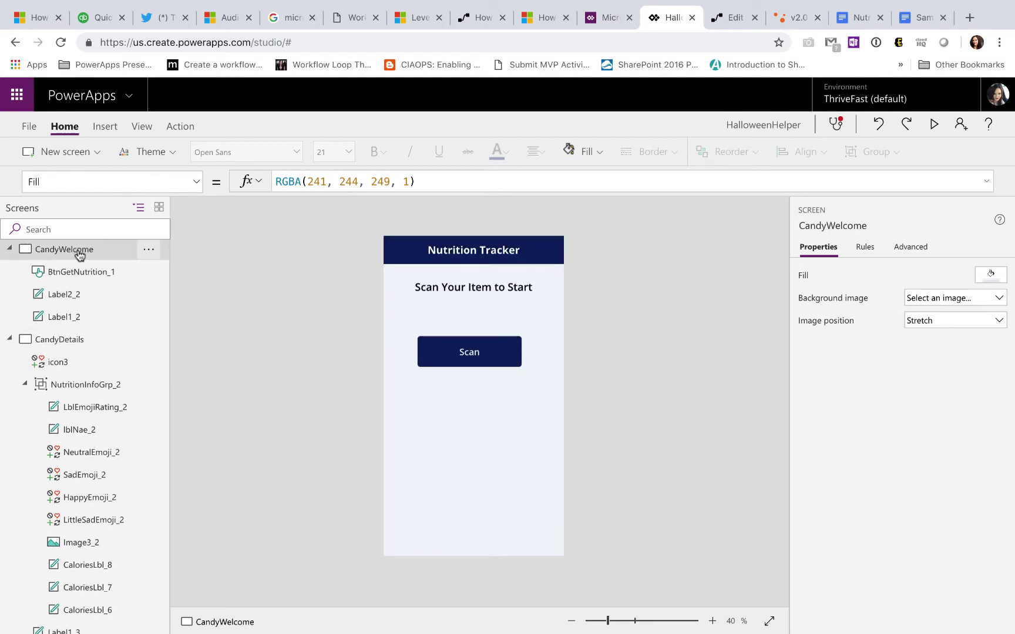
- Select the Scan button BtnGetNutrition_1 and show its OnSelect formula
{"action": "left_click", "coordinate": [479, 350]}
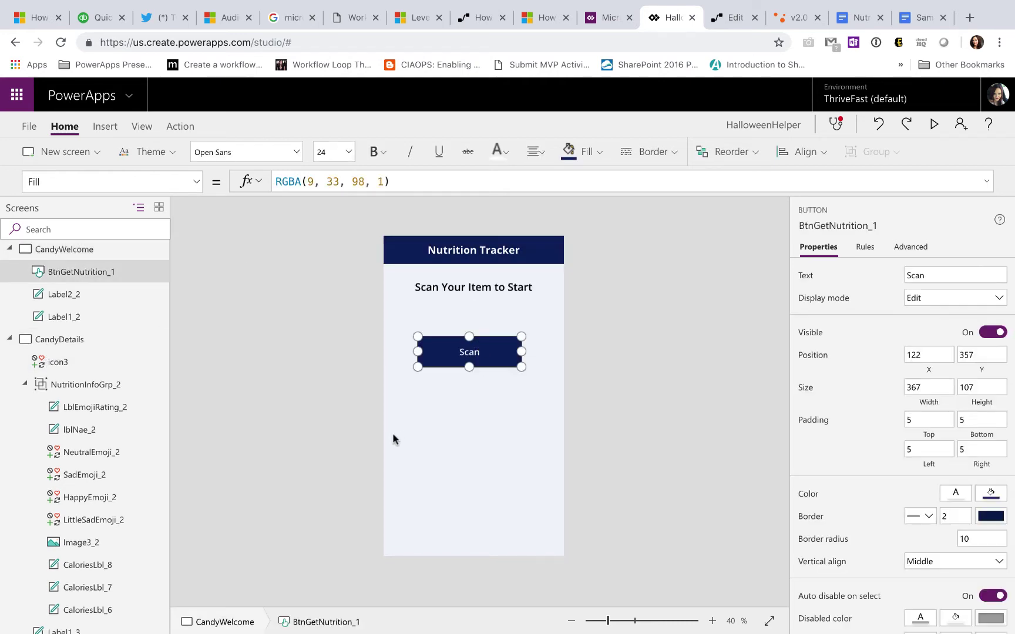
{"action": "left_click", "coordinate": [197, 182]}
{"action": "scroll", "coordinate": [150, 283], "scroll_direction": "down", "scroll_amount": 10}
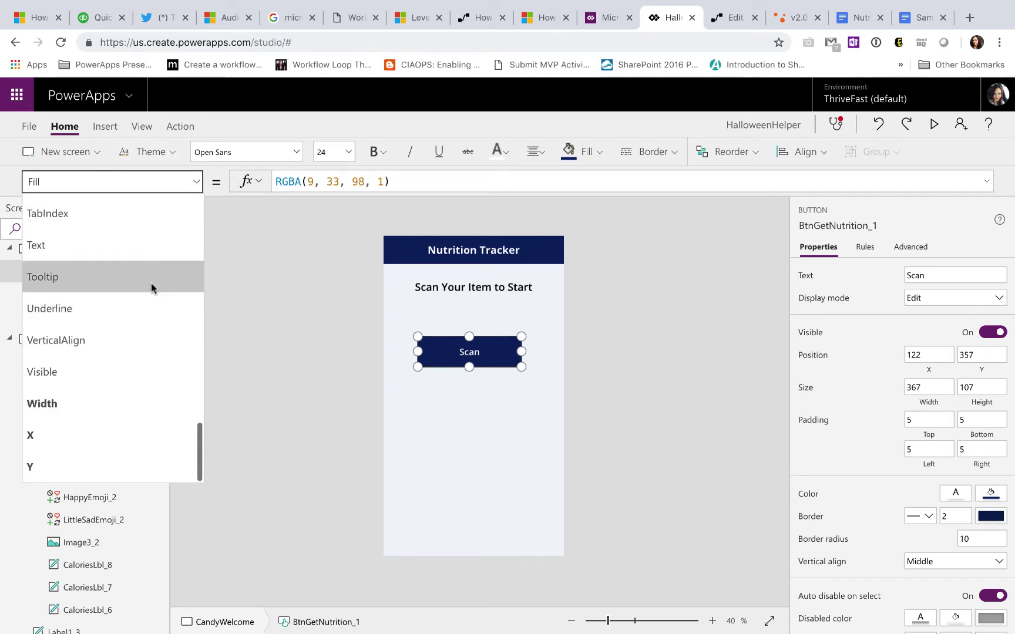
{"action": "scroll", "coordinate": [151, 283], "scroll_direction": "up", "scroll_amount": 2}
{"action": "scroll", "coordinate": [150, 283], "scroll_direction": "up", "scroll_amount": 5}
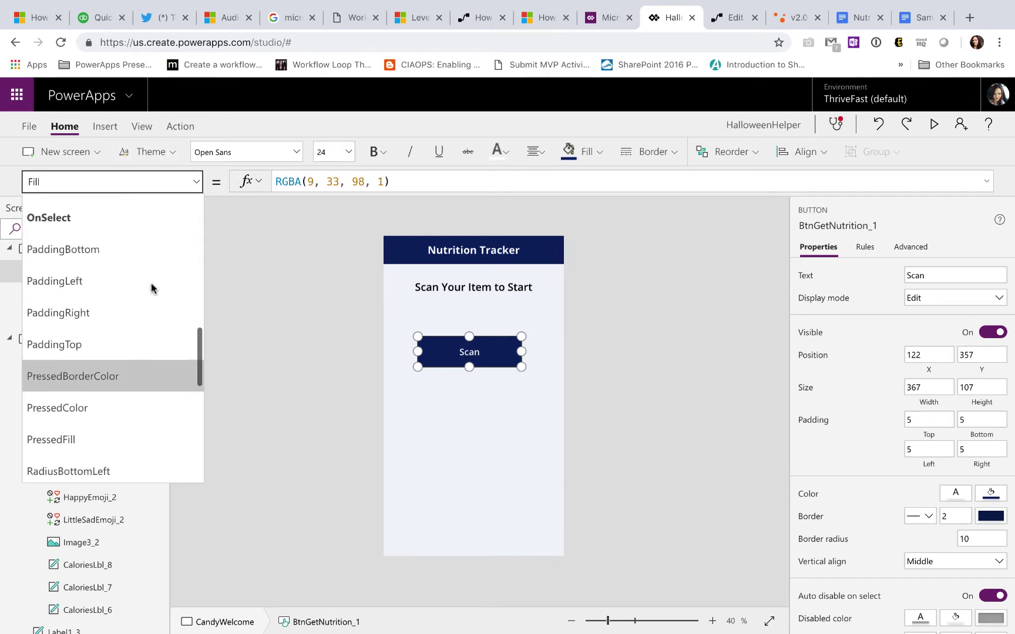
{"action": "left_click", "coordinate": [115, 239]}
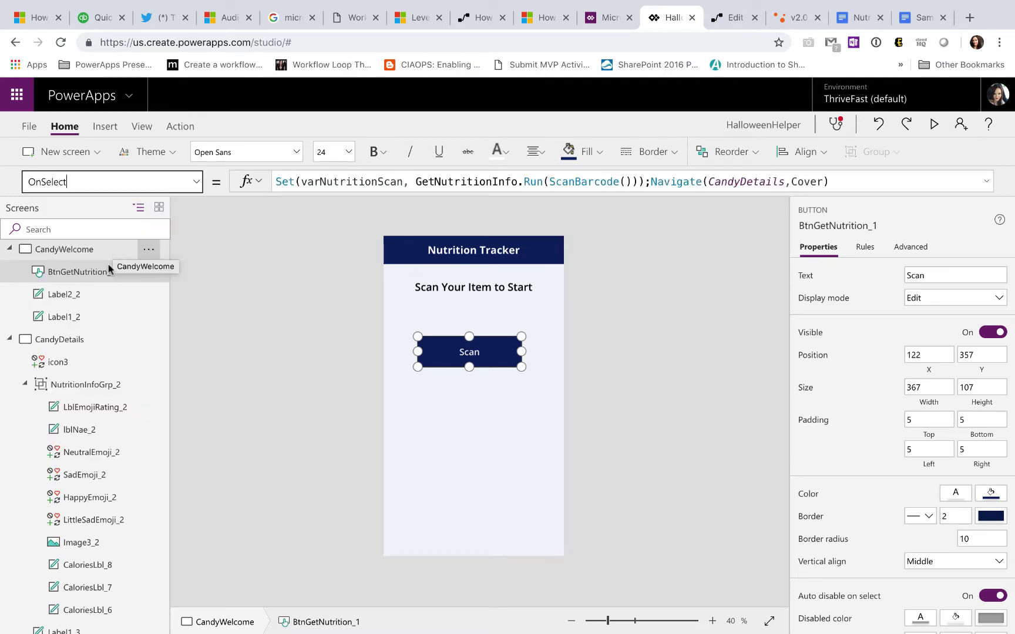
{"action": "left_click", "coordinate": [94, 270]}
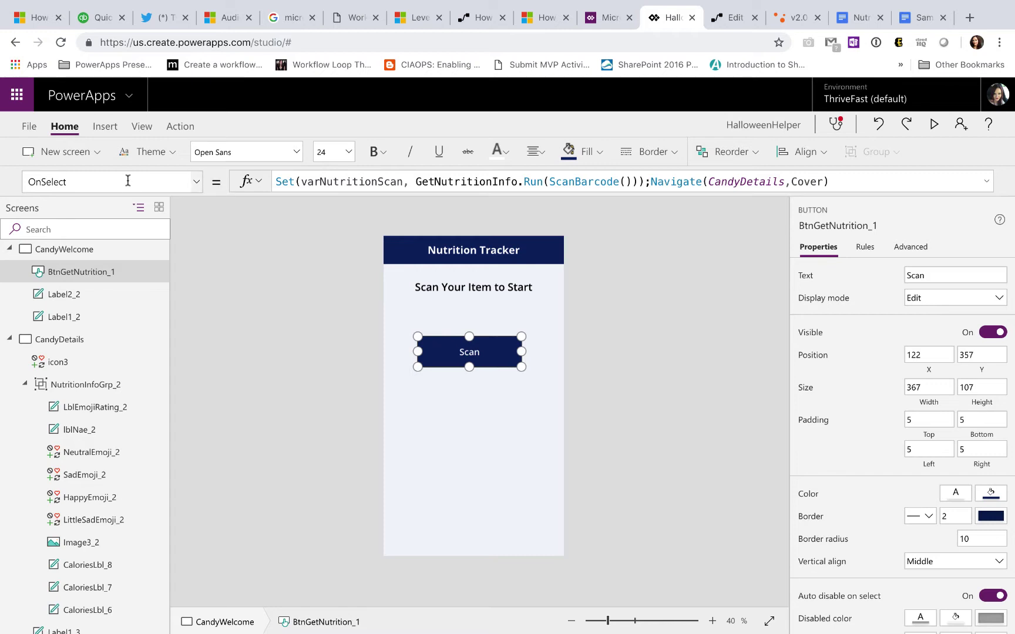
- Walk through varNutritionScan, the GetNutritionInfo call, ScanBarcode and Navigate, then open CandyDetails
{"action": "left_click", "coordinate": [896, 187]}
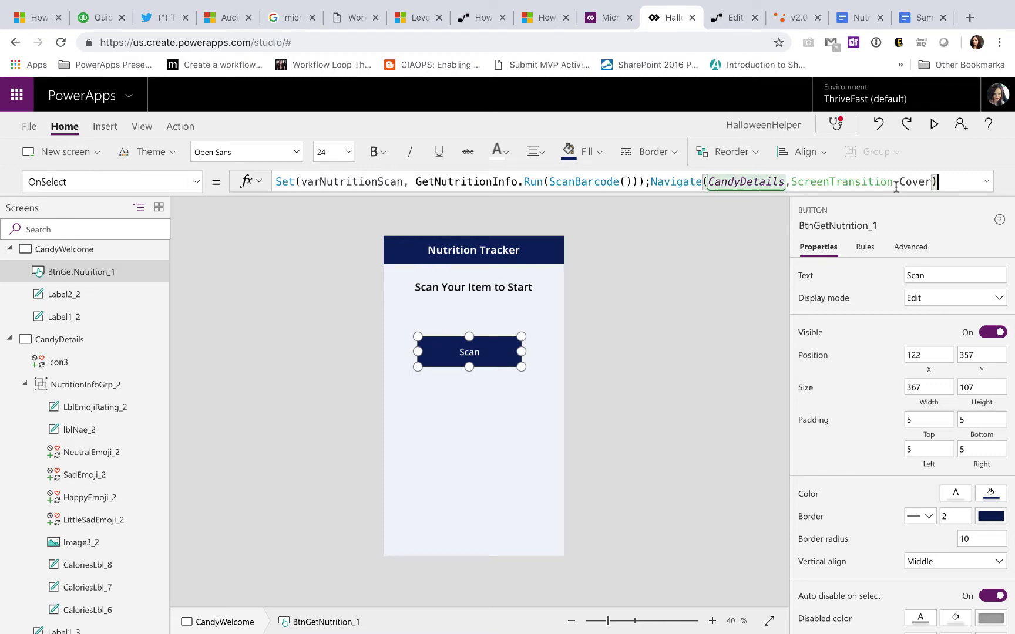
{"action": "left_click", "coordinate": [334, 181]}
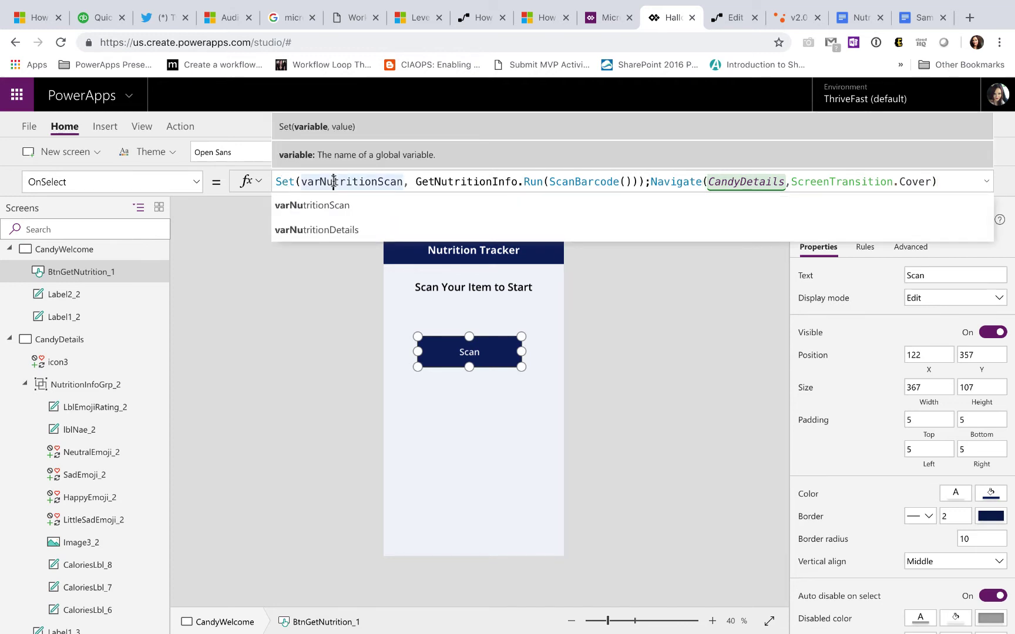
{"action": "left_click", "coordinate": [416, 182]}
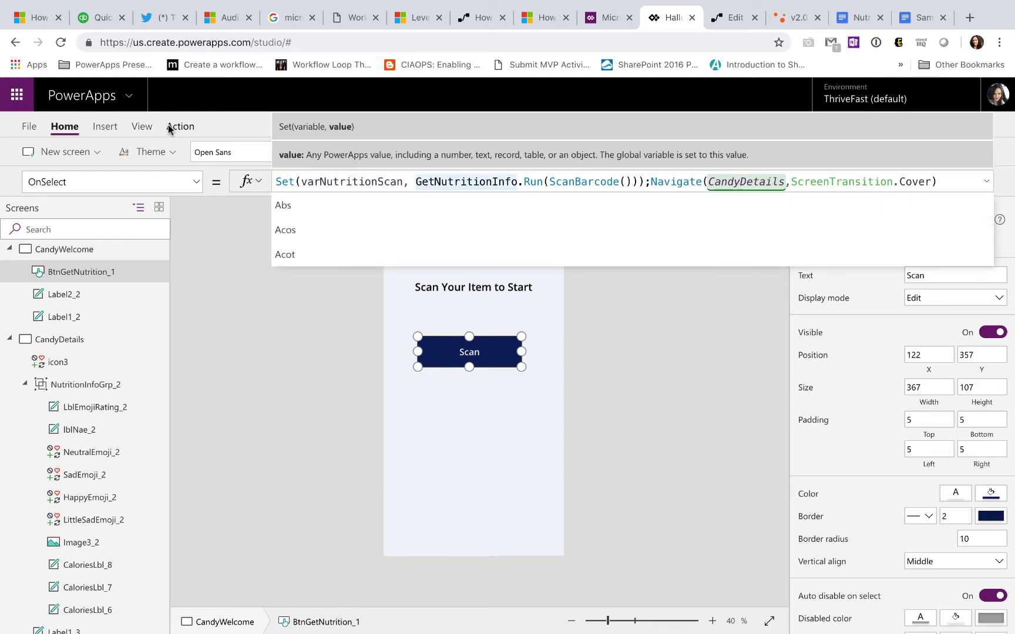
{"action": "left_click", "coordinate": [173, 127]}
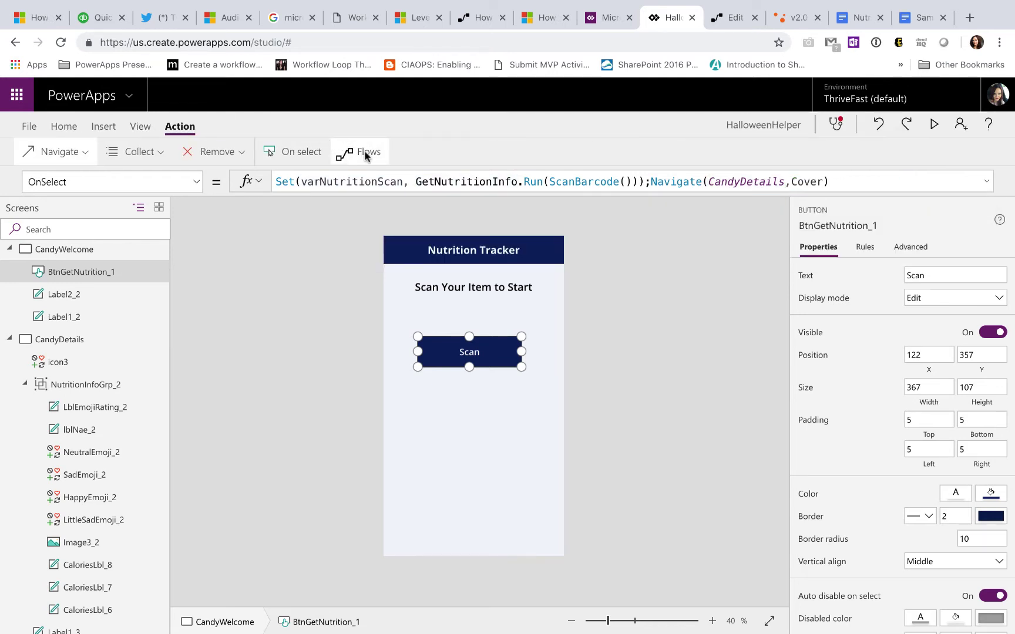
{"action": "left_click", "coordinate": [493, 181]}
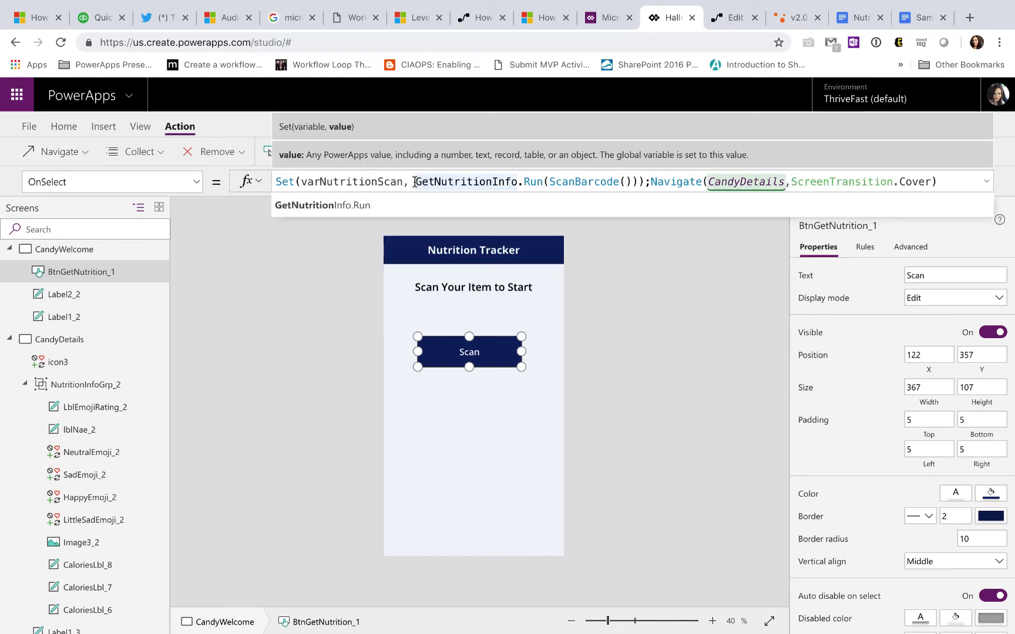
{"action": "left_click_drag", "start_coordinate": [415, 182], "coordinate": [532, 182]}
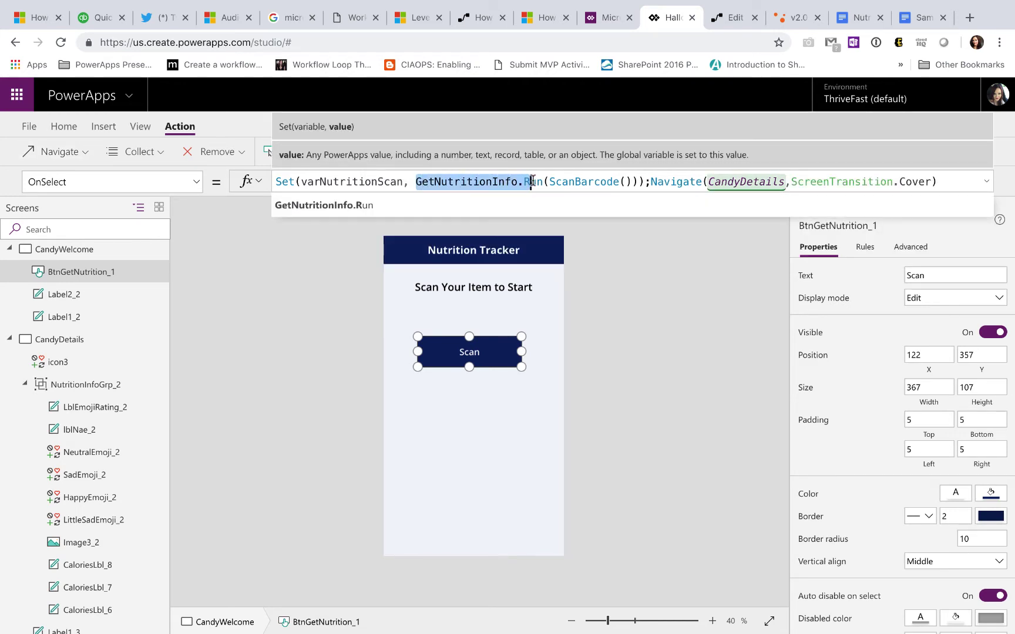
{"action": "left_click", "coordinate": [562, 182]}
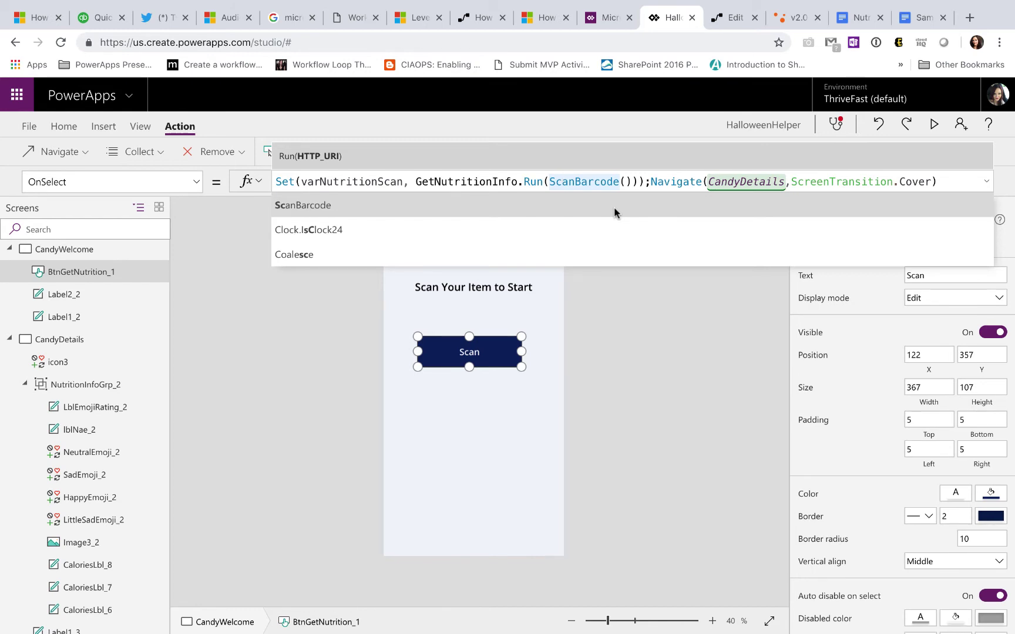
{"action": "left_click", "coordinate": [588, 181]}
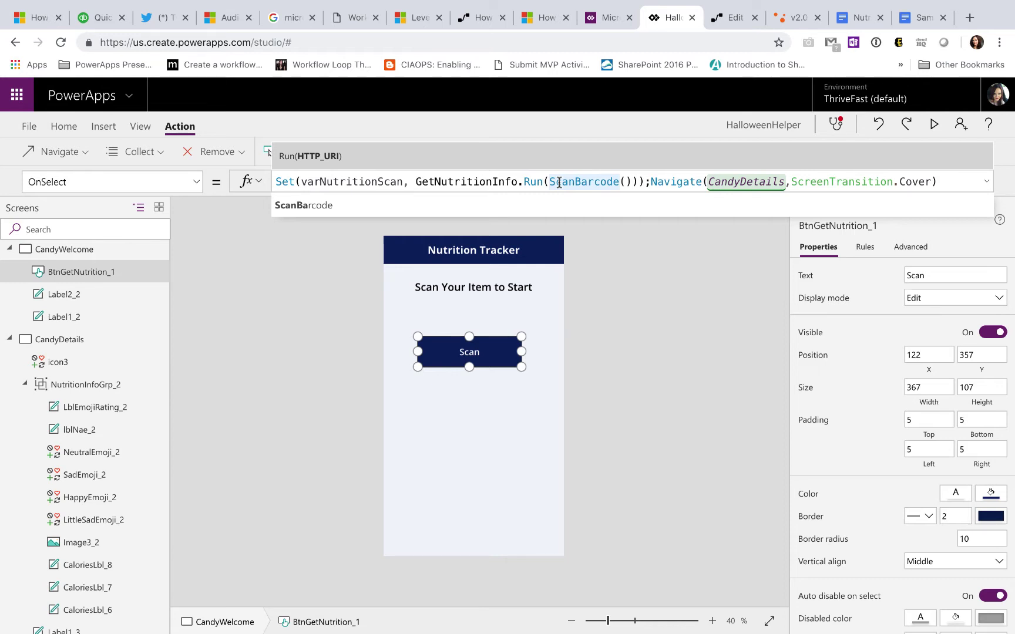
{"action": "left_click", "coordinate": [651, 184]}
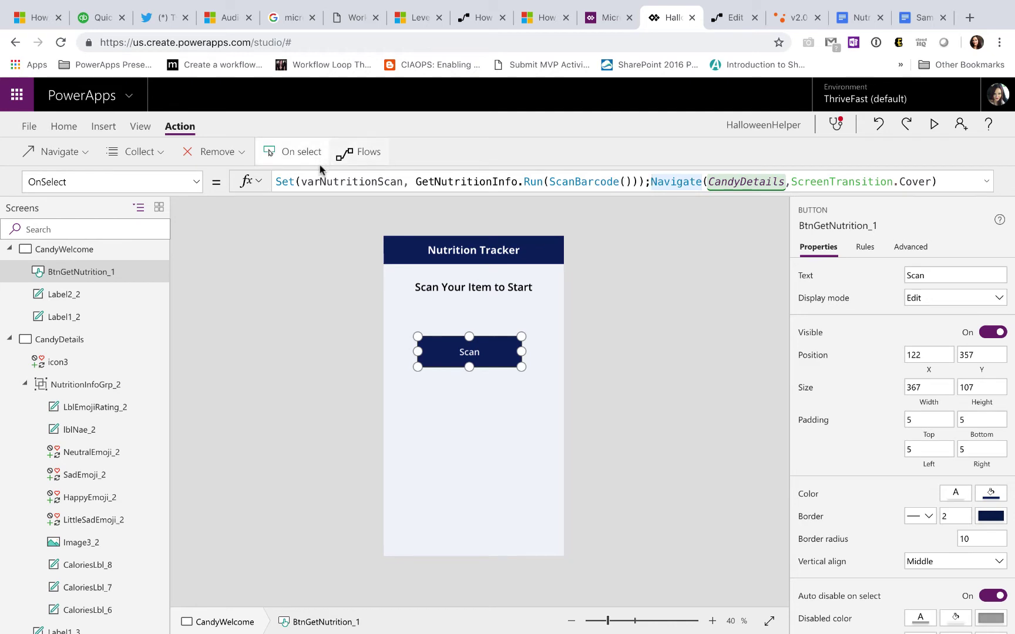
{"action": "left_click", "coordinate": [397, 182]}
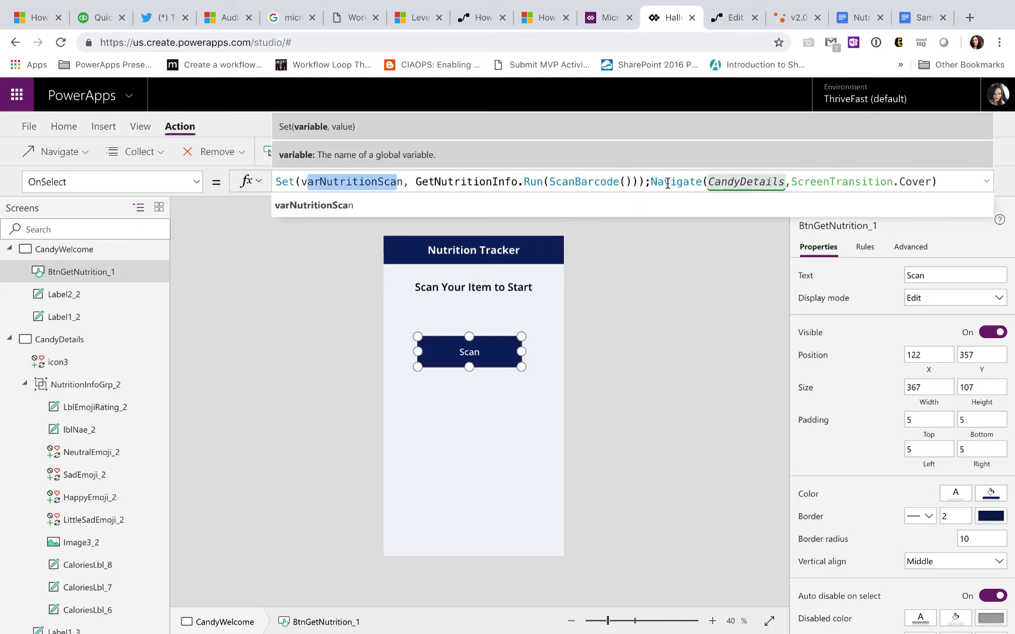
{"action": "left_click", "coordinate": [669, 184]}
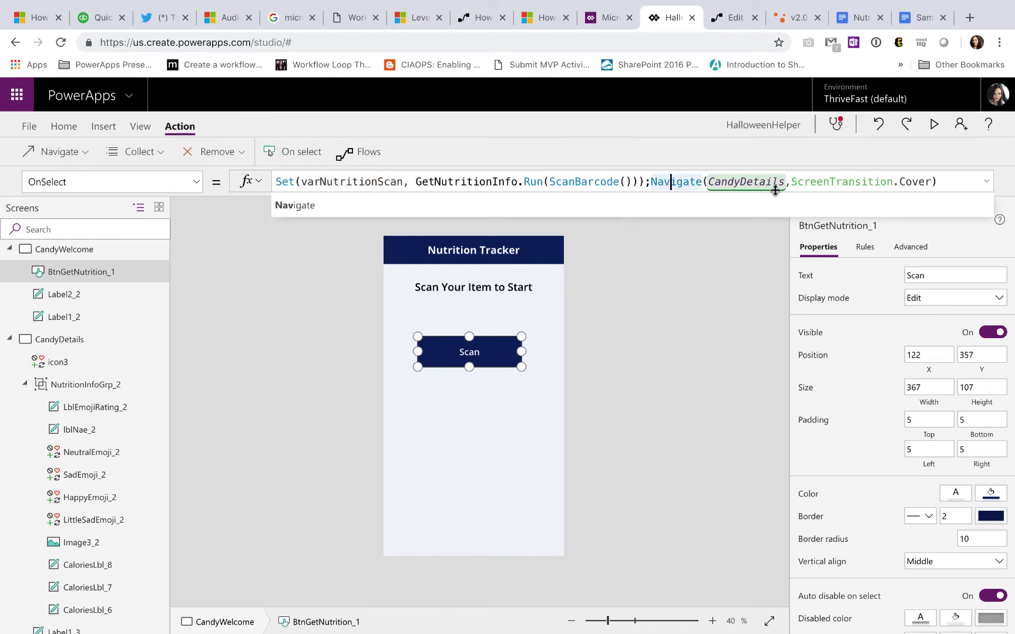
{"action": "left_click", "coordinate": [77, 341]}
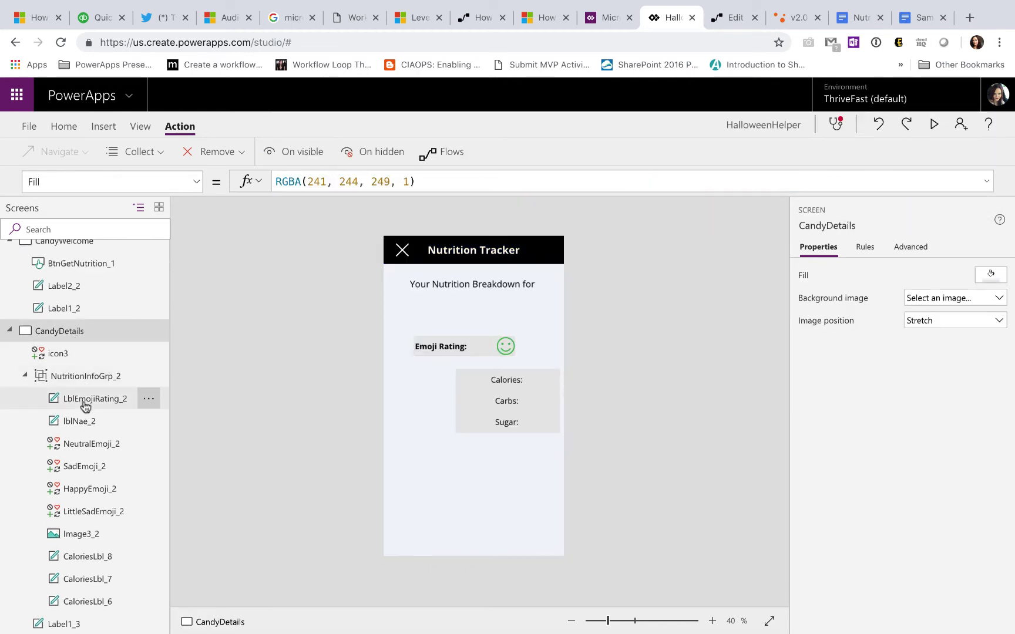
- Compare the Sugar, Carbs and Calories labels' Text formulas in the nutrition group
{"action": "left_click", "coordinate": [81, 379]}
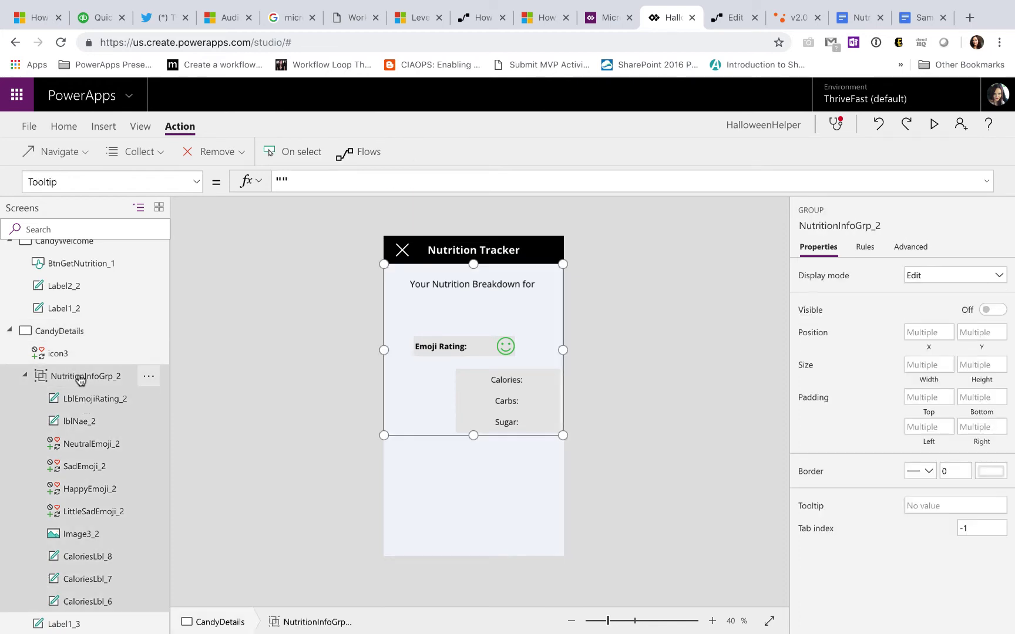
{"action": "scroll", "coordinate": [81, 379], "scroll_direction": "down", "scroll_amount": 3}
{"action": "left_click", "coordinate": [100, 470]}
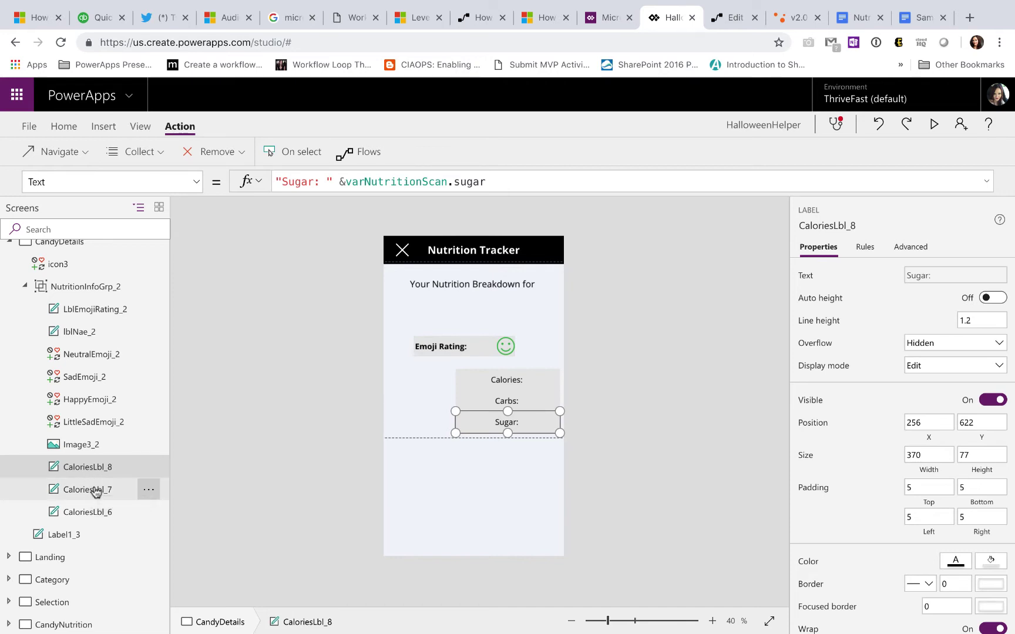
{"action": "left_click", "coordinate": [92, 492]}
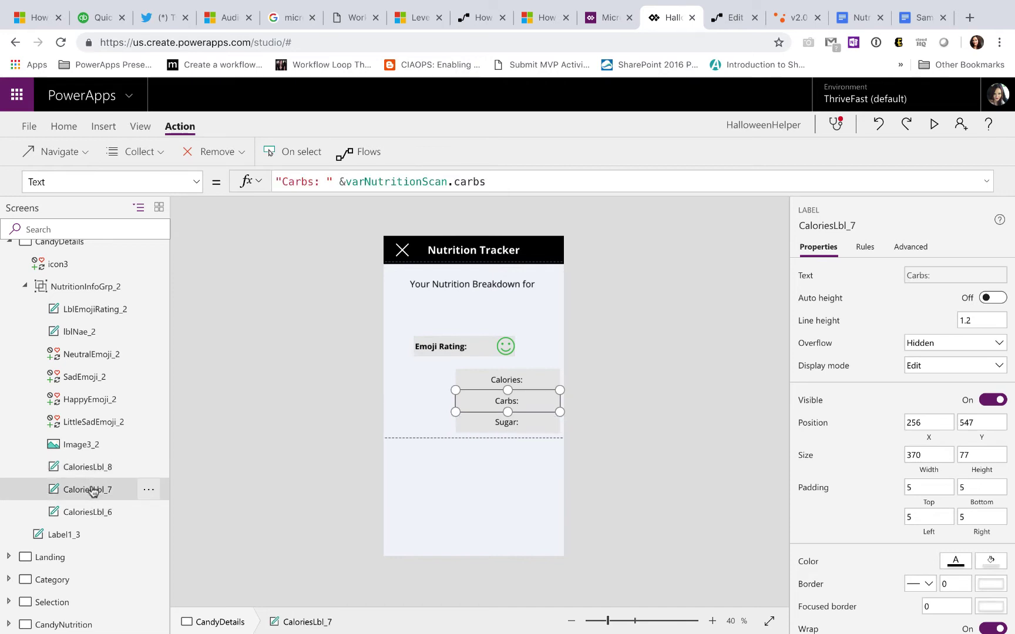
{"action": "left_click", "coordinate": [94, 512]}
{"action": "left_click", "coordinate": [96, 473]}
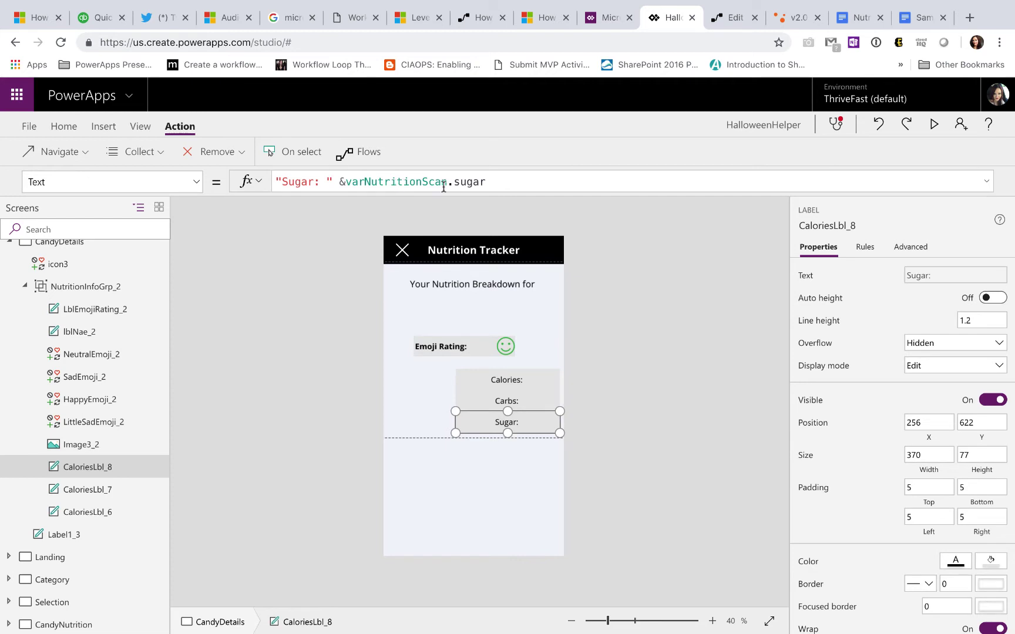
- Set the Sugar label to "Sugar: " & varNutritionScan.sugar, then close the peanuts breakdown
{"action": "left_click", "coordinate": [493, 182]}
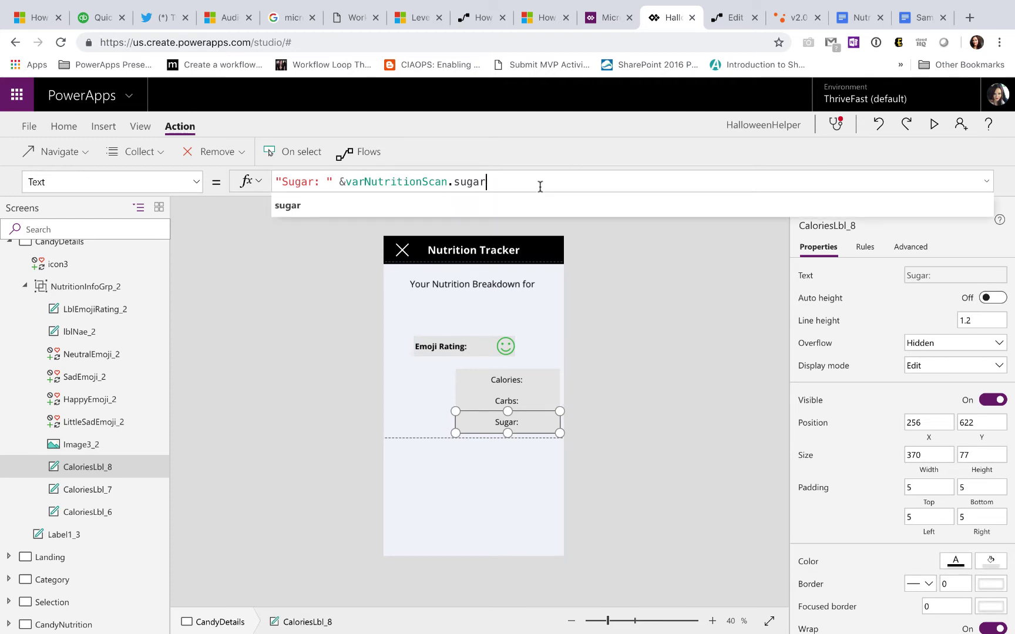
{"action": "key", "text": "BackSpace"}
{"action": "key", "text": "BackSpace"}
{"action": "key", "text": "BackSpace"}
{"action": "key", "text": "BackSpace"}
{"action": "key", "text": "BackSpace"}
{"action": "key", "text": "BackSpace"}
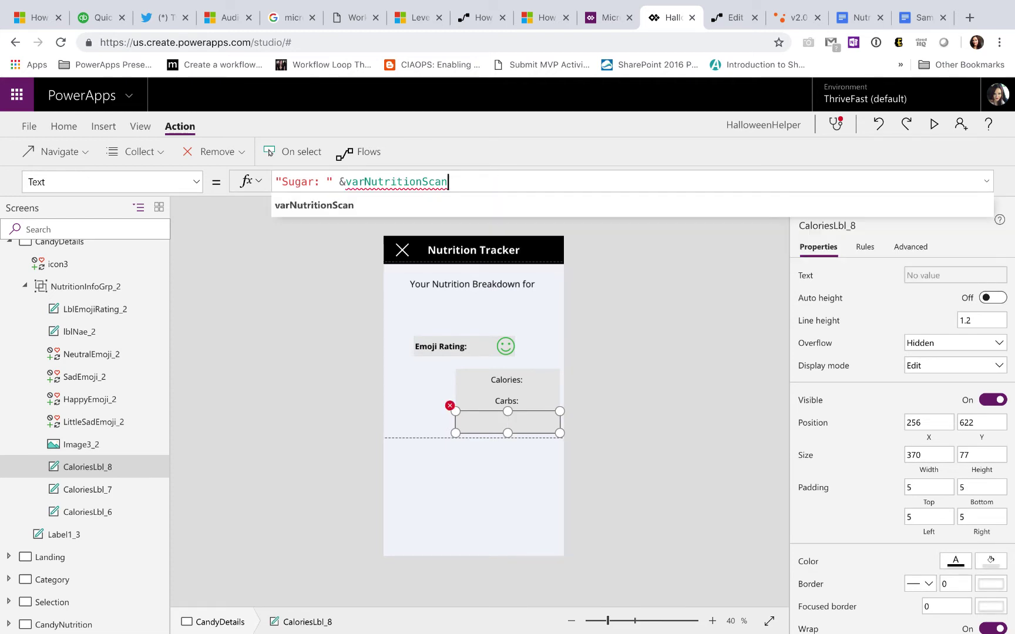
{"action": "type", "text": "."}
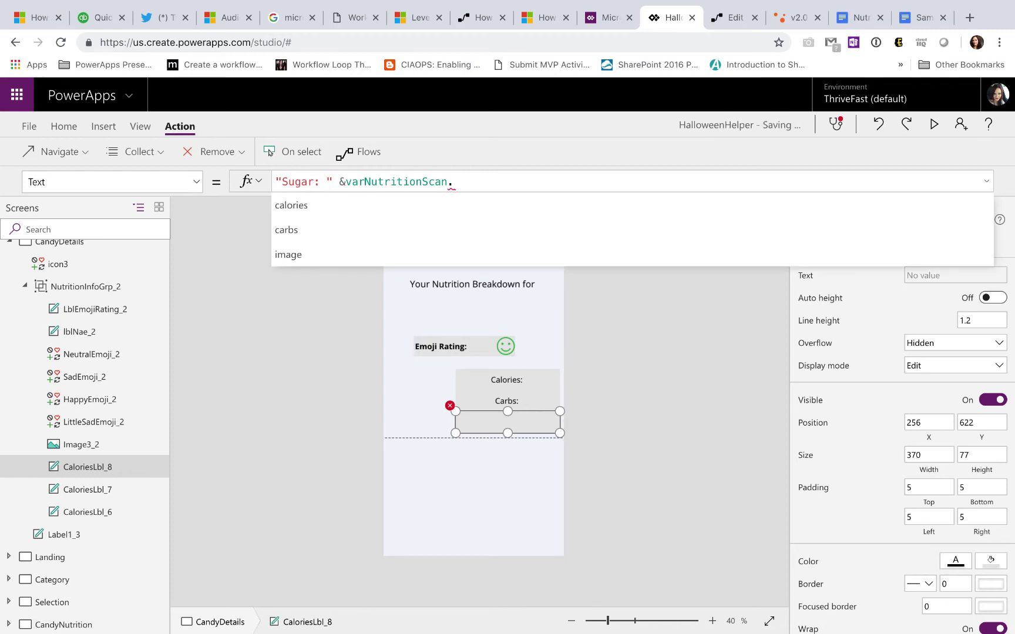
{"action": "key", "text": "Down"}
{"action": "key", "text": "Down"}
{"action": "key", "text": "Down"}
{"action": "key", "text": "Down"}
{"action": "key", "text": "Down"}
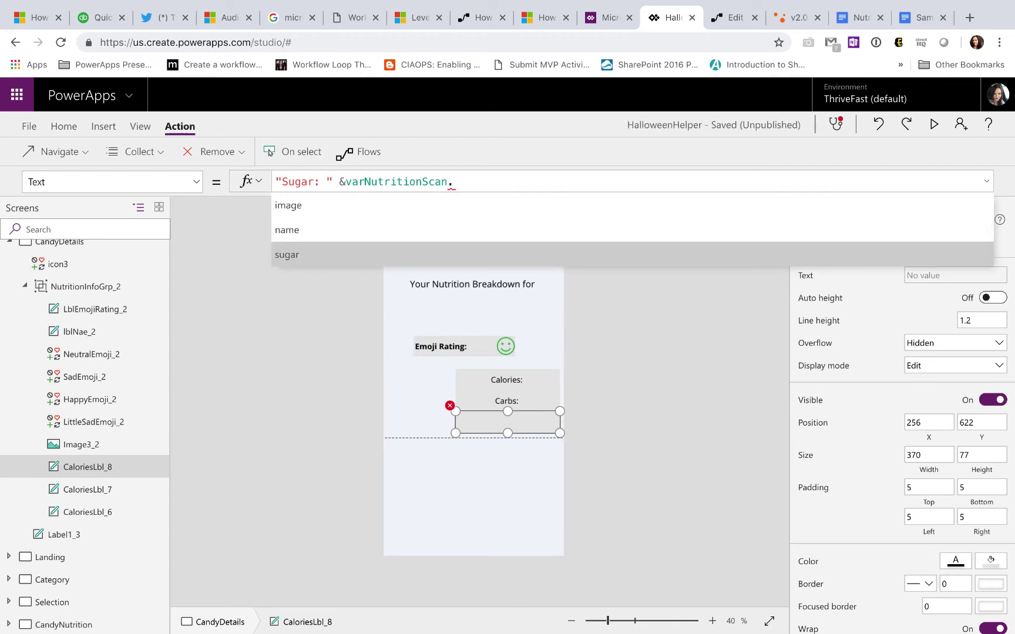
{"action": "key", "text": "Up"}
{"action": "key", "text": "Up"}
{"action": "key", "text": "Up"}
{"action": "key", "text": "Up"}
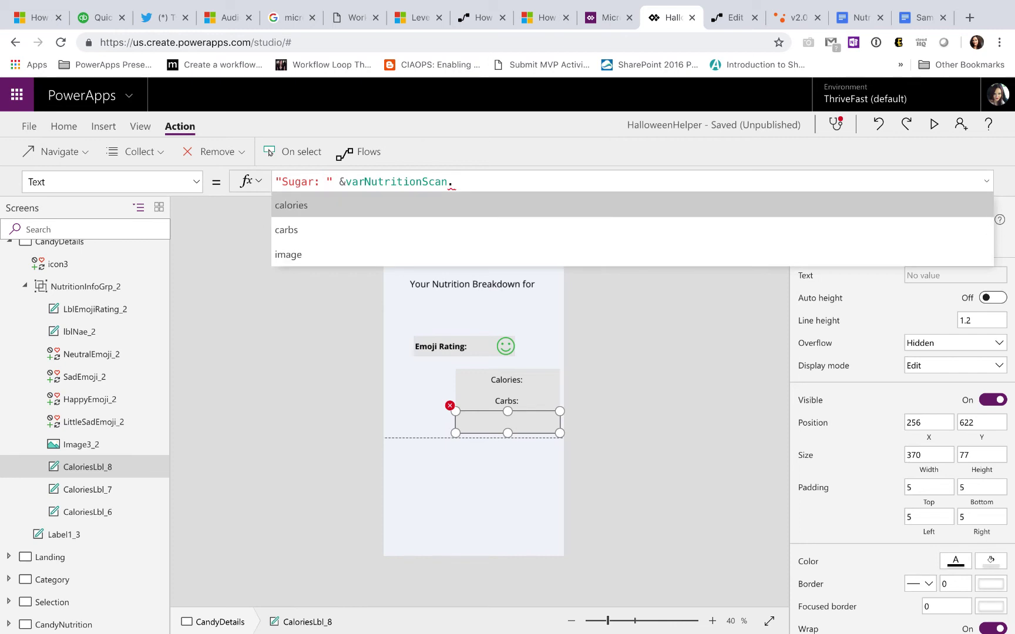
{"action": "key", "text": "Down"}
{"action": "key", "text": "Down"}
{"action": "key", "text": "Down"}
{"action": "key", "text": "Down"}
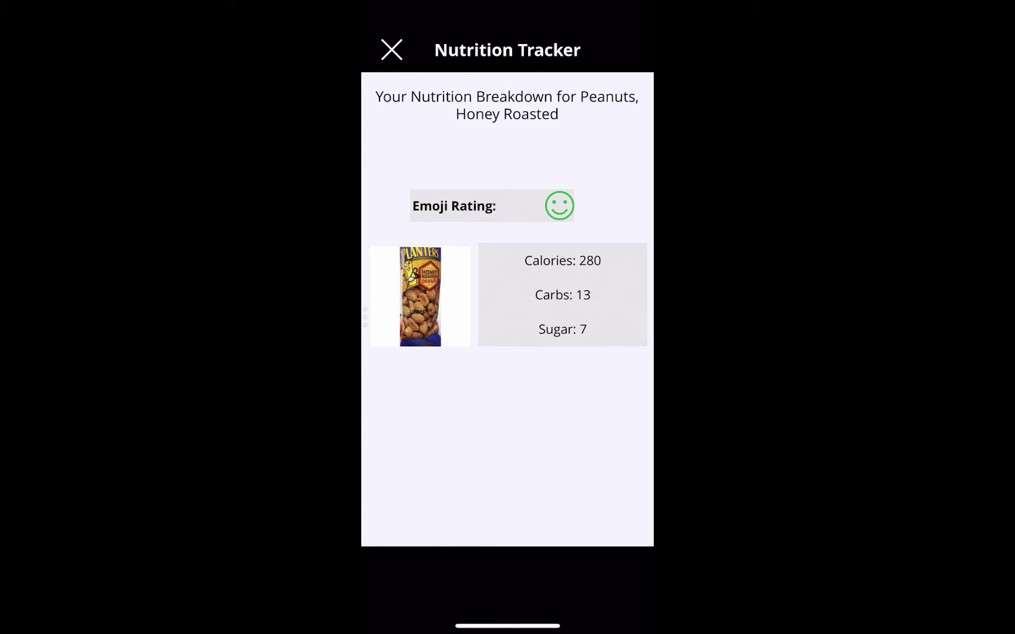
{"action": "left_click", "coordinate": [392, 50]}
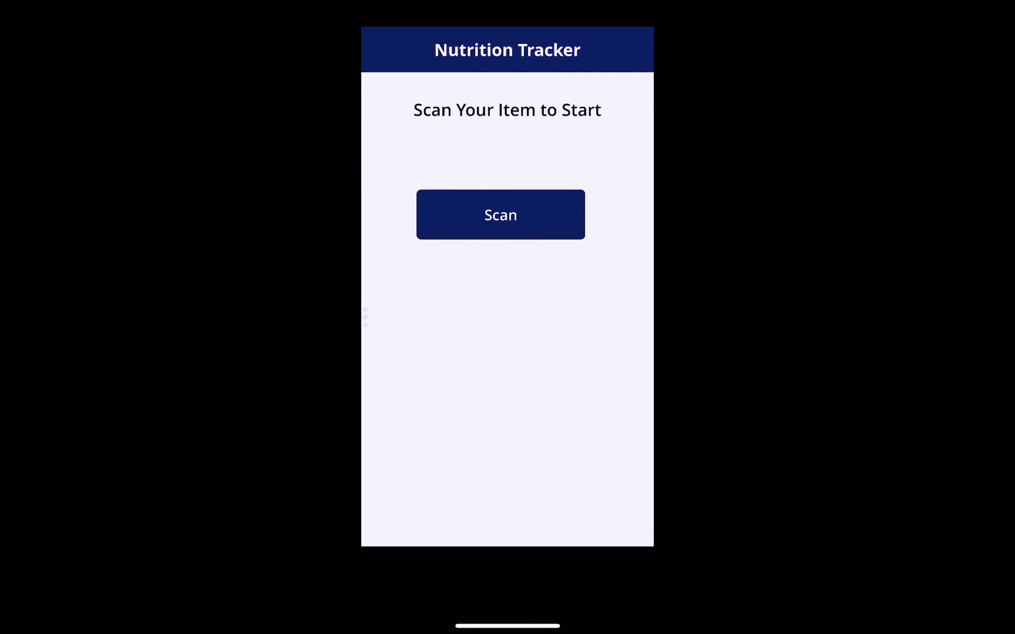